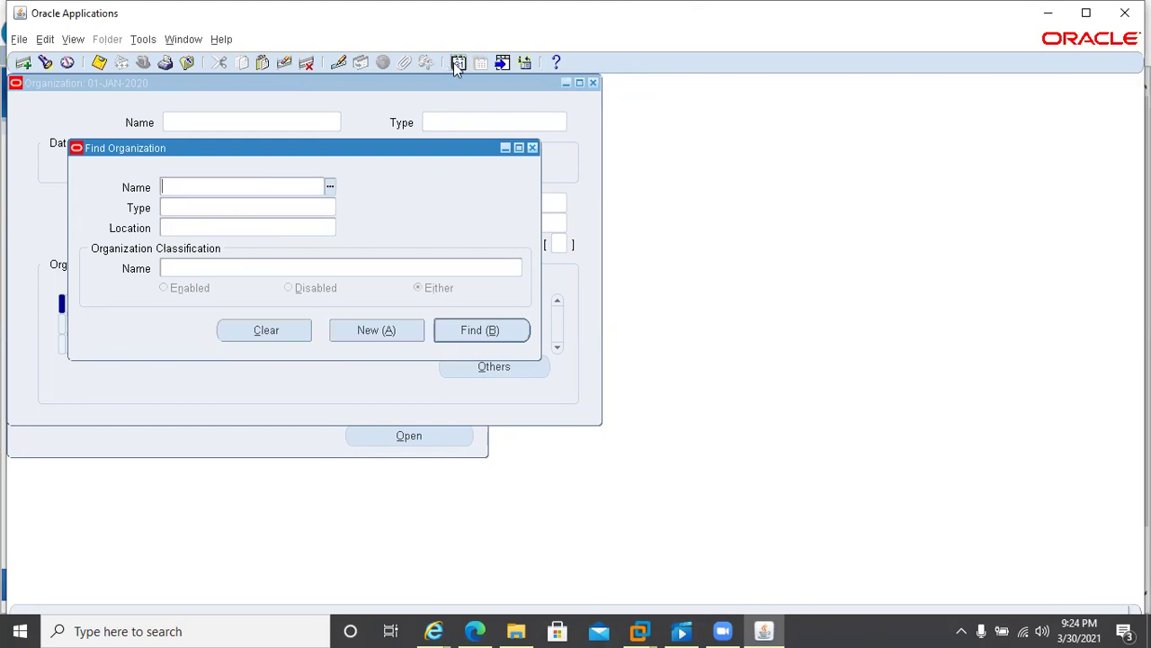
# Find the existing Finance organization record
pyautogui.write('inanc')
pyautogui.press('Tab')
pyautogui.click(469, 343)
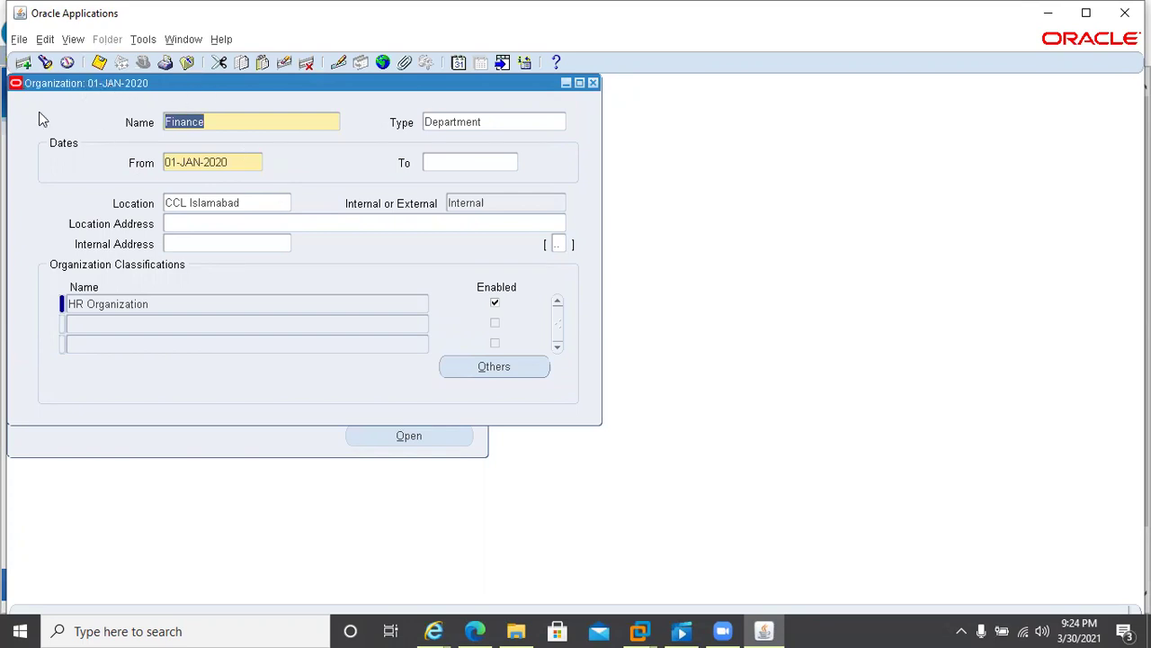
# Start a new organization record named Costing with the type Department
pyautogui.click(23, 62)
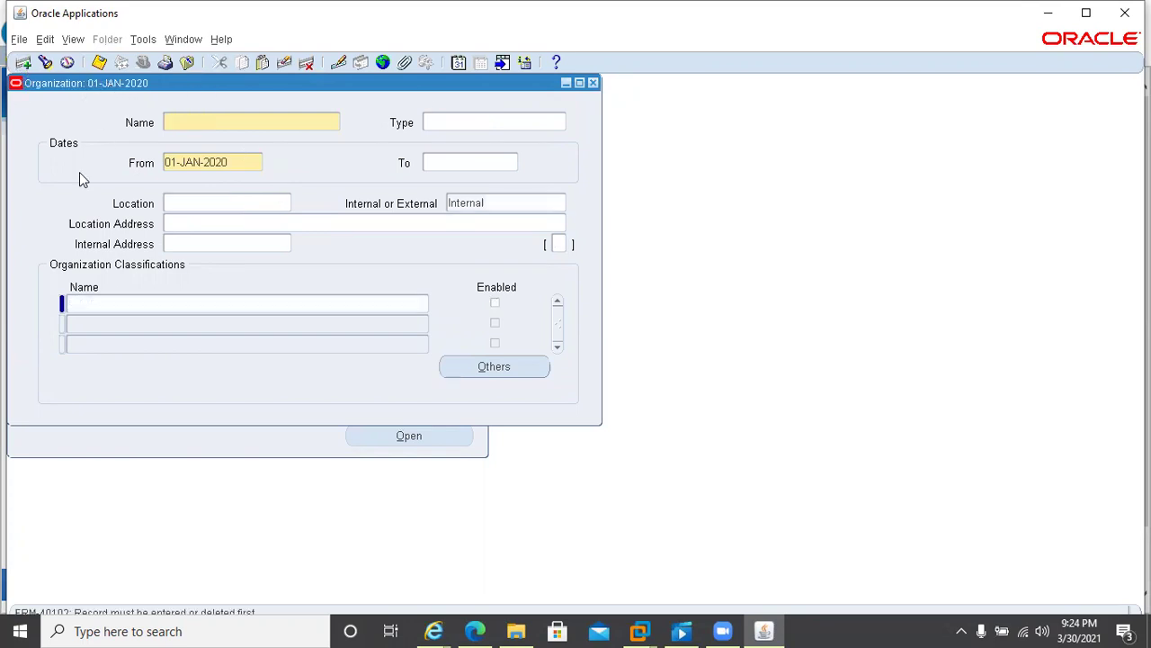
pyautogui.write('Costing')
pyautogui.click(440, 119)
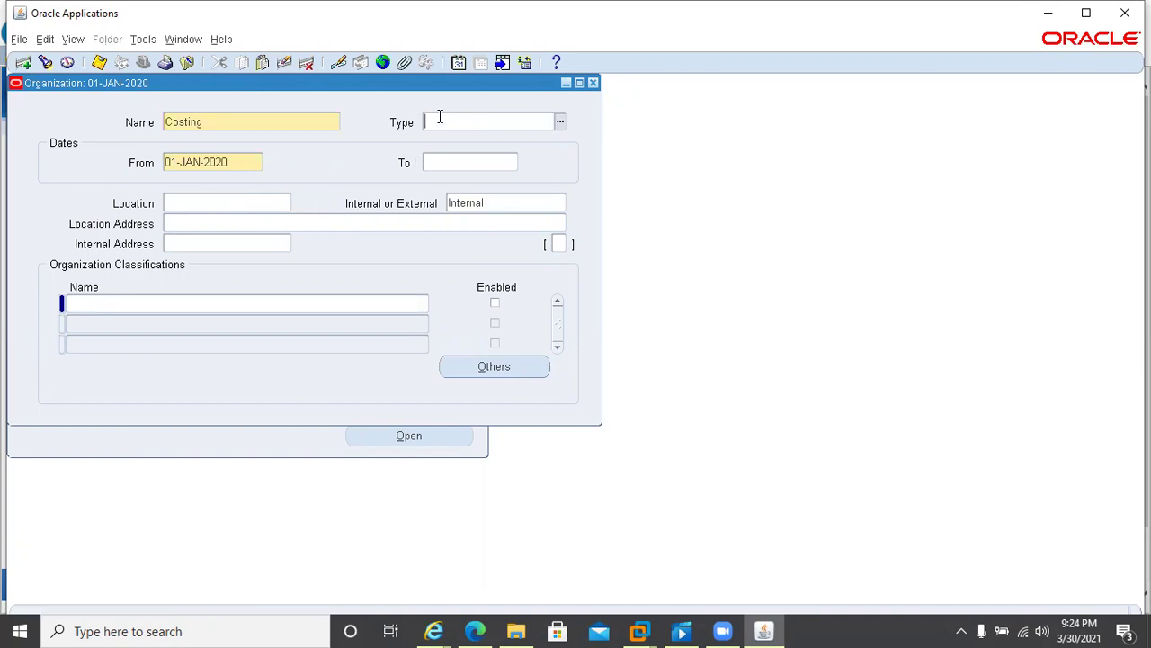
pyautogui.write('depa')
pyautogui.press('Tab')
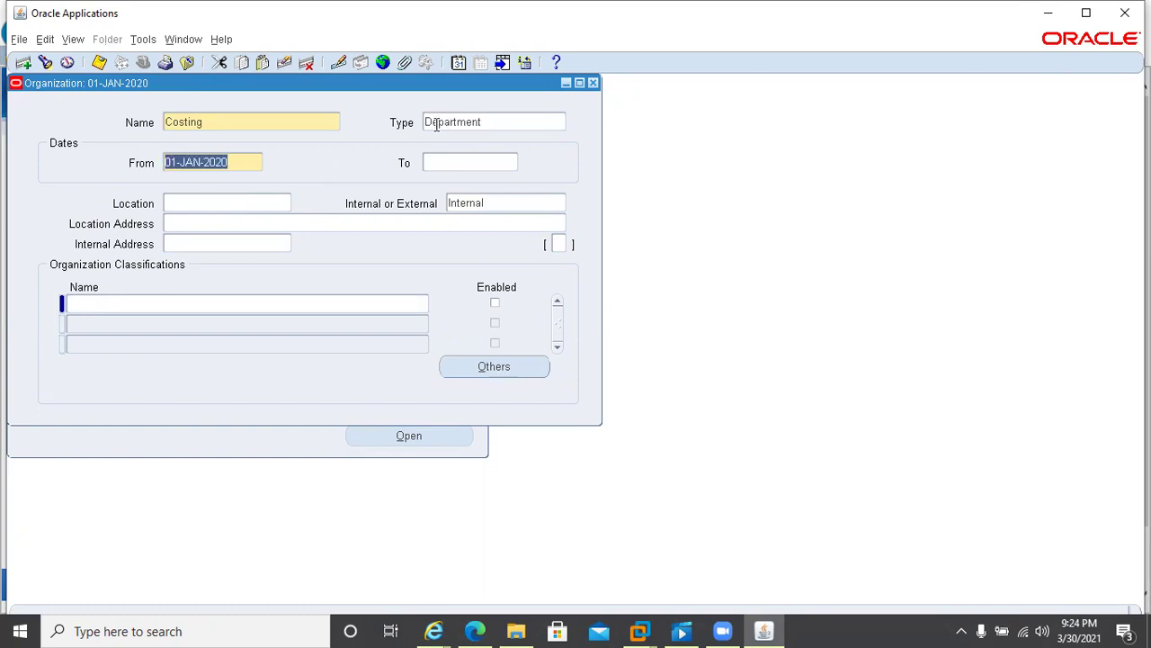
pyautogui.click(534, 126)
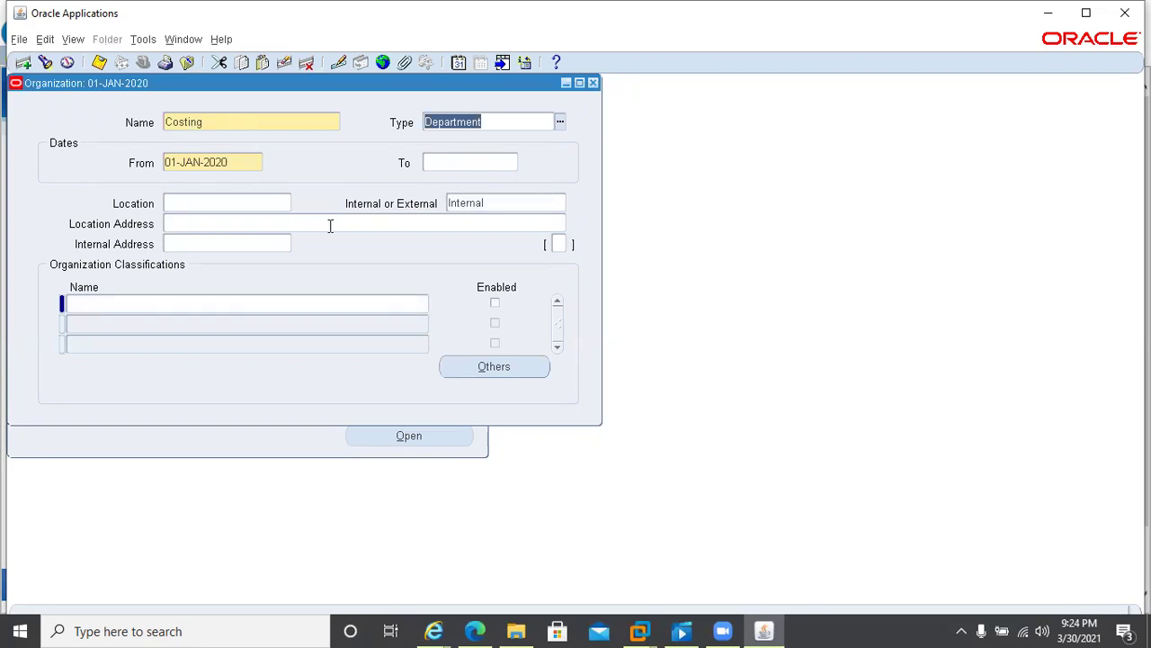
# Set the Costing organization's location to CCL Islamabad
pyautogui.click(181, 212)
pyautogui.click(185, 205)
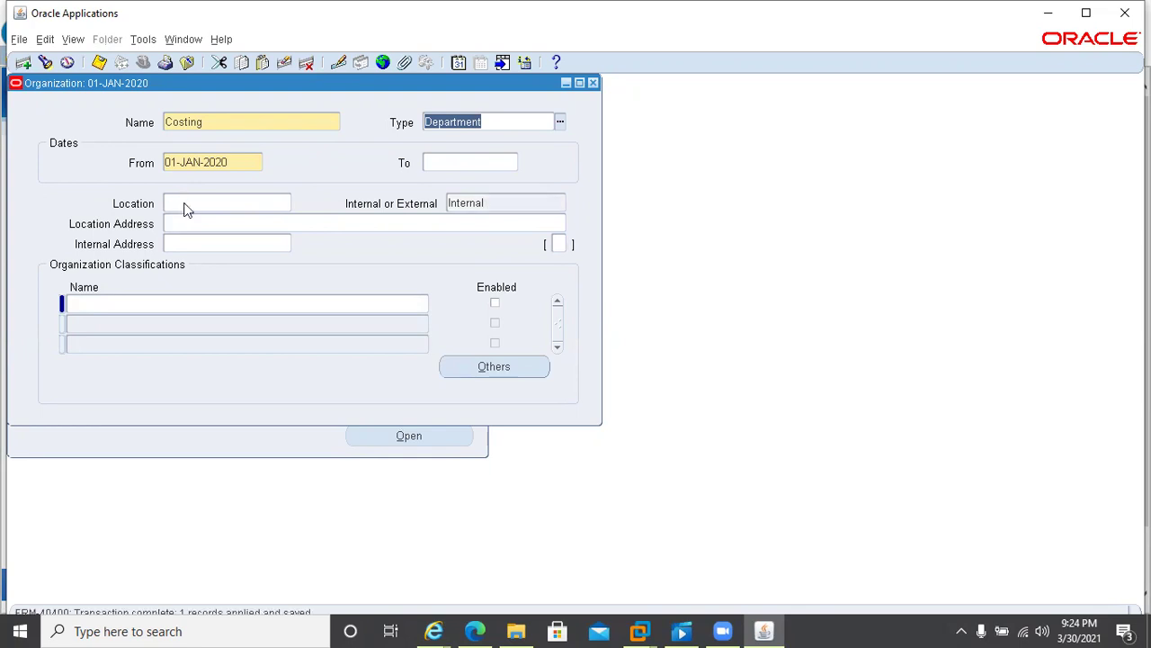
pyautogui.write('CC')
pyautogui.press('Tab')
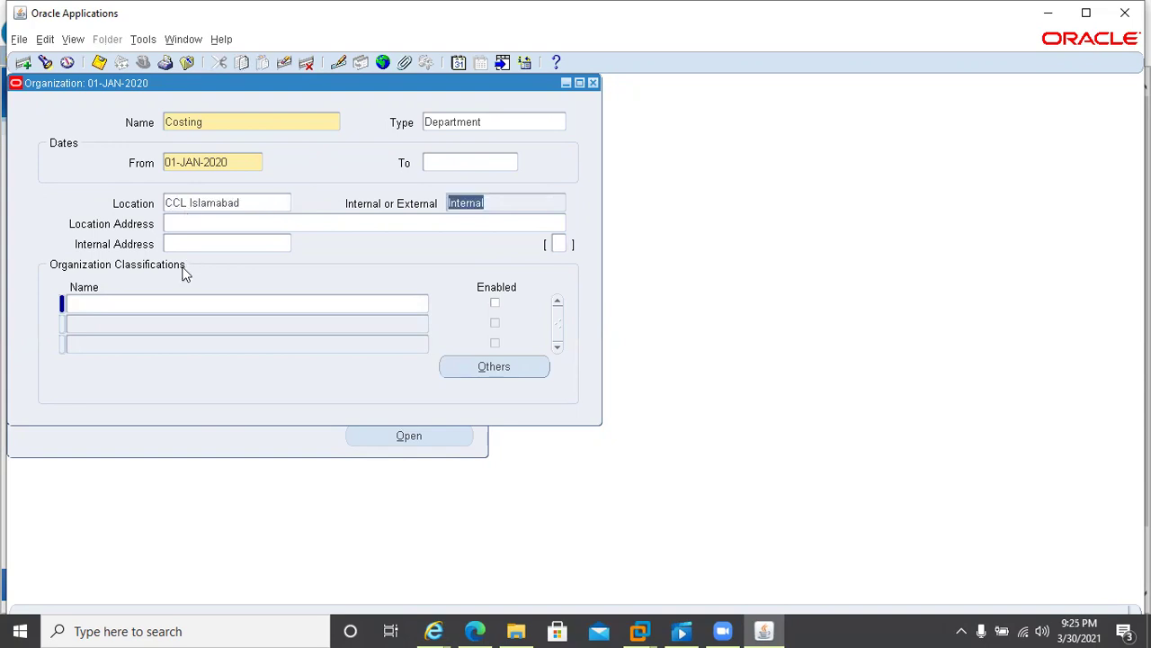
# Add the HR Organization classification to Costing, save the record and close the organization form
pyautogui.click(132, 306)
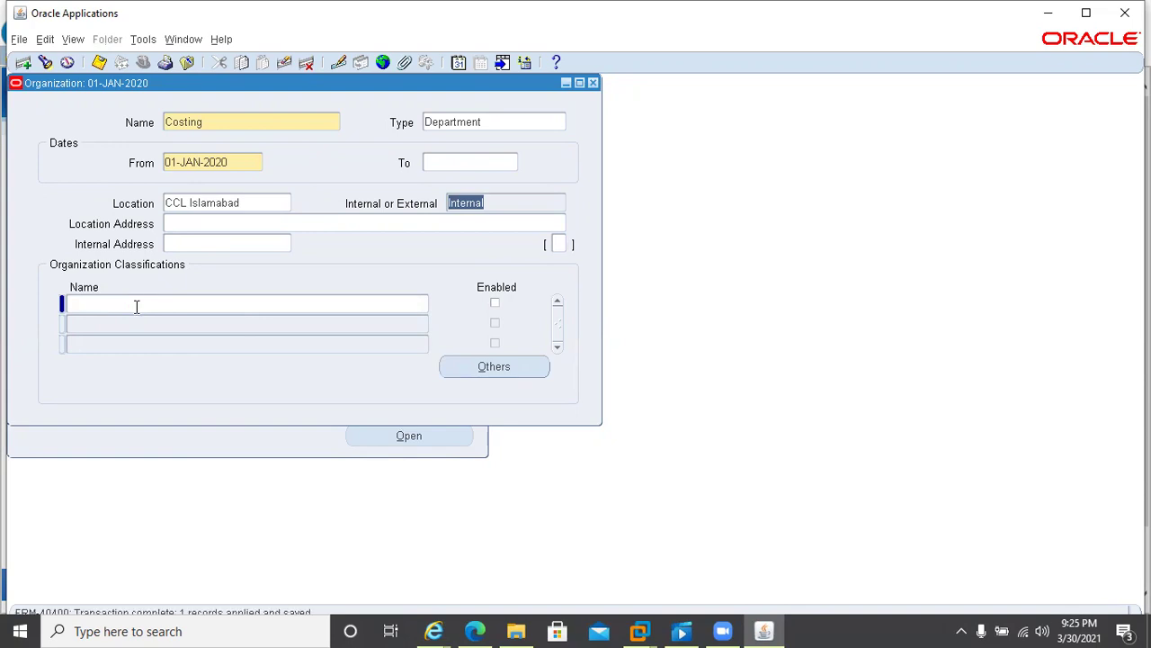
pyautogui.click(144, 306)
pyautogui.write('HR')
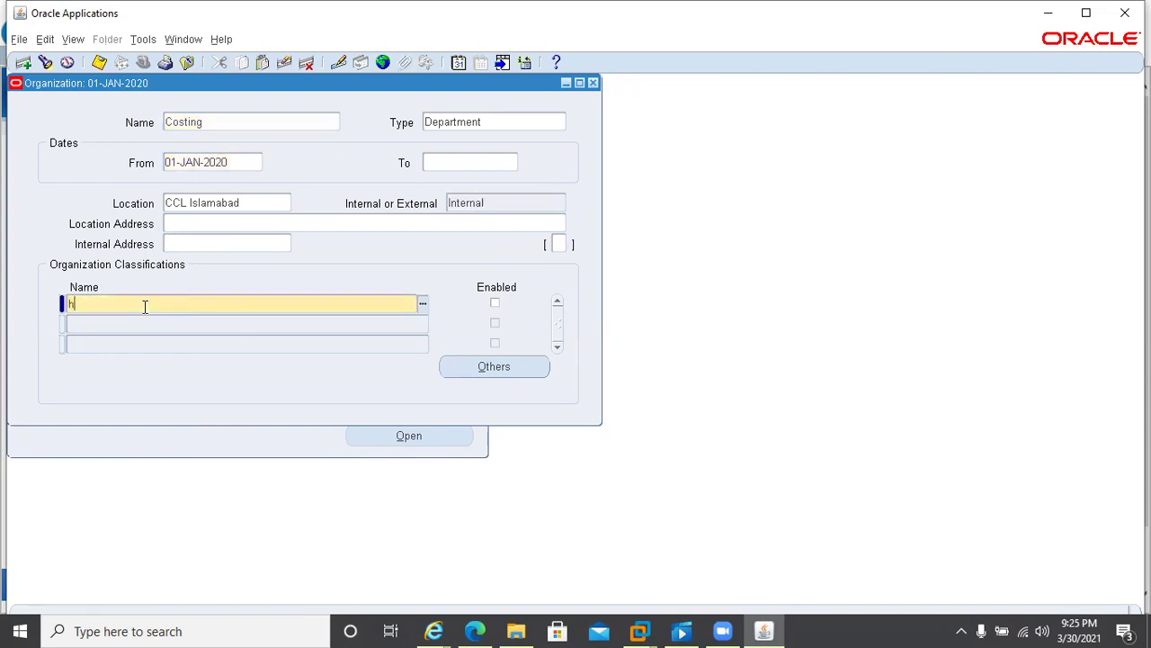
pyautogui.press('Tab')
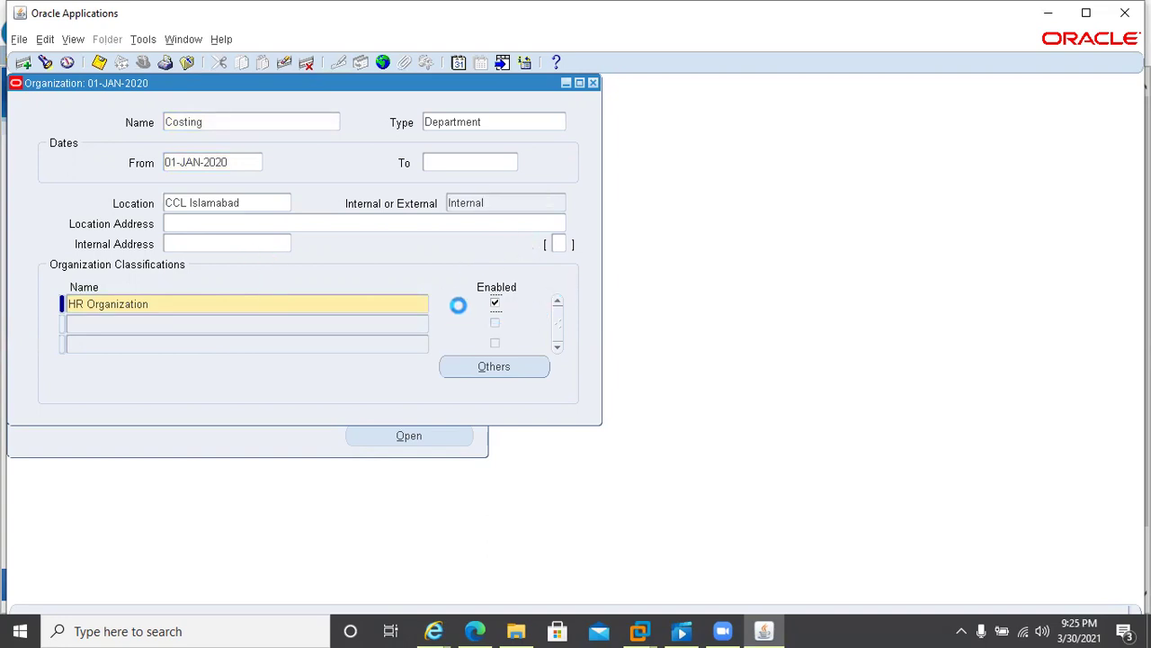
pyautogui.hotkey('ctrl', 's')
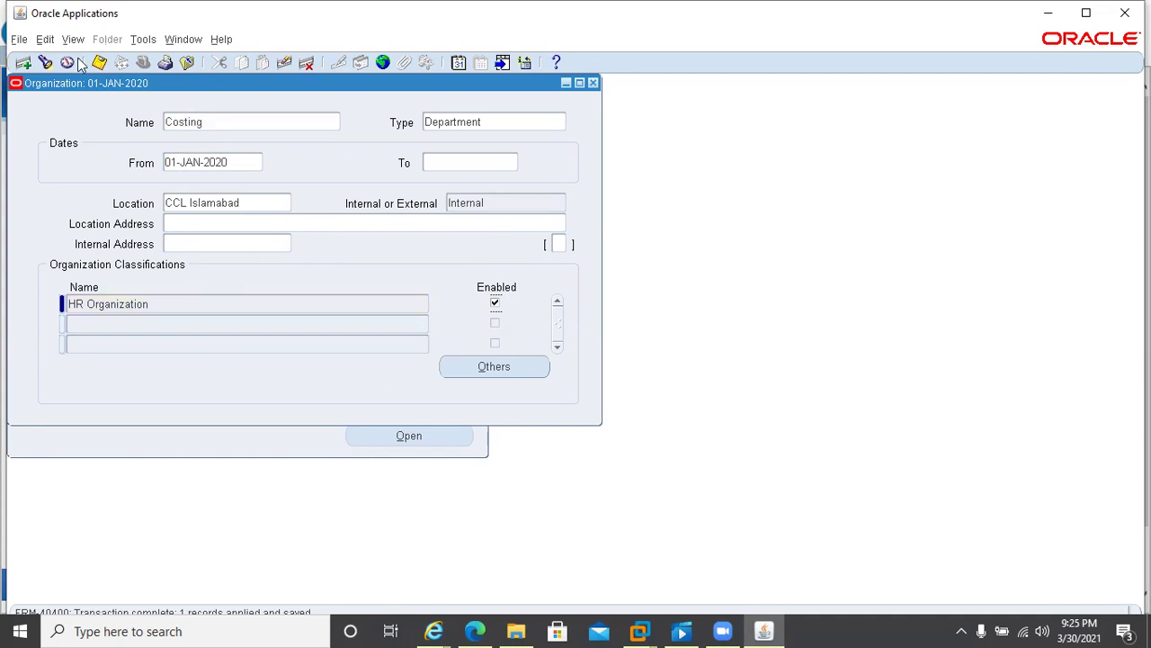
pyautogui.click(593, 82)
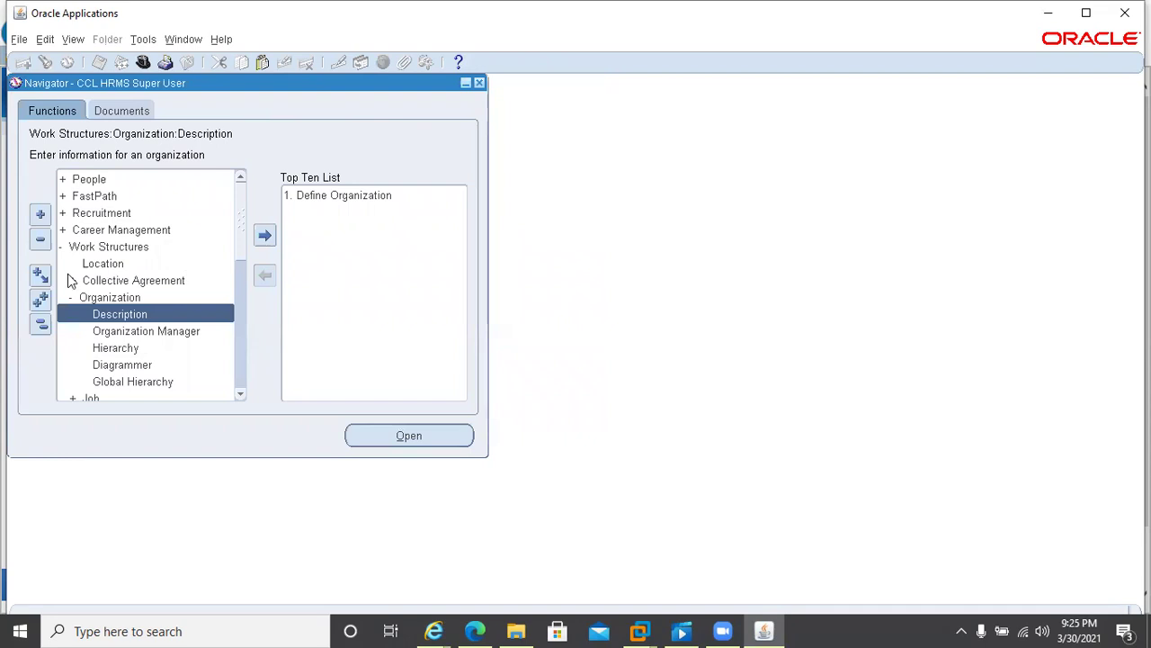
# Open the organization hierarchy form and reset the effective date to today's date, 30-MAR-2021
pyautogui.doubleClick(121, 354)
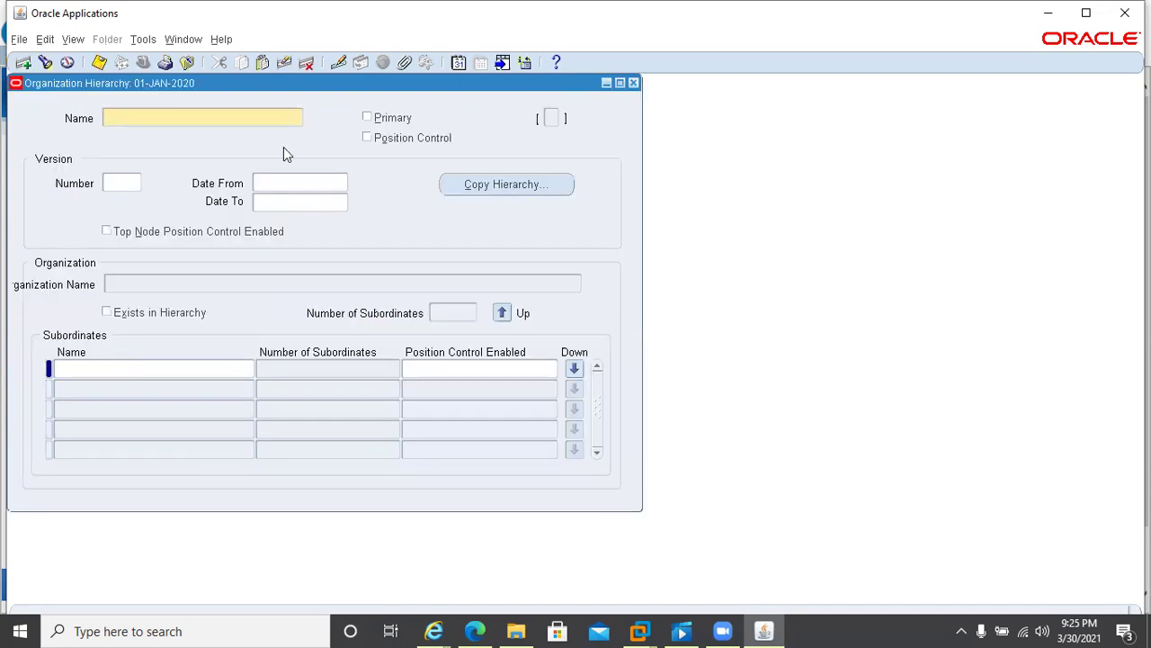
pyautogui.click(460, 62)
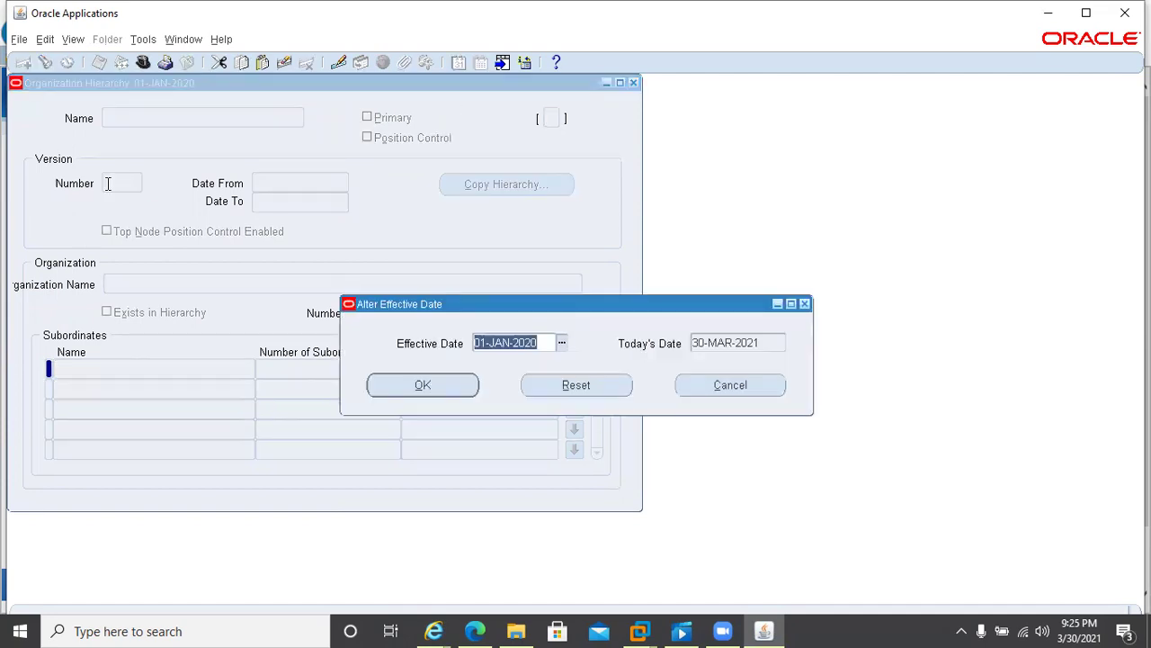
pyautogui.click(532, 391)
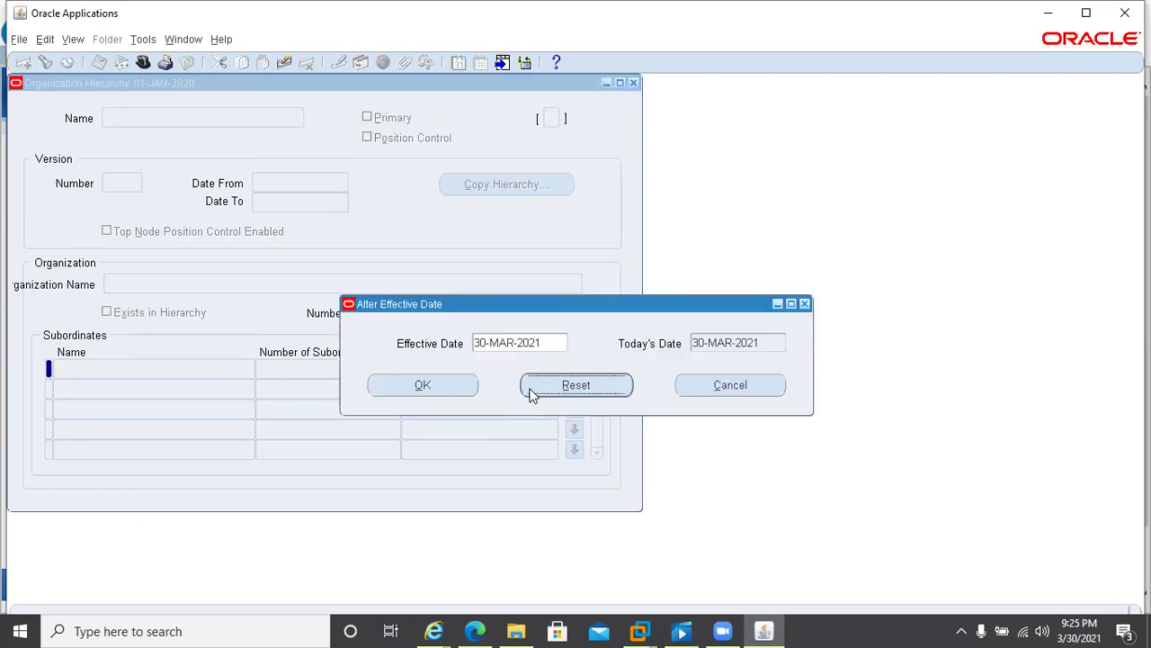
pyautogui.click(420, 385)
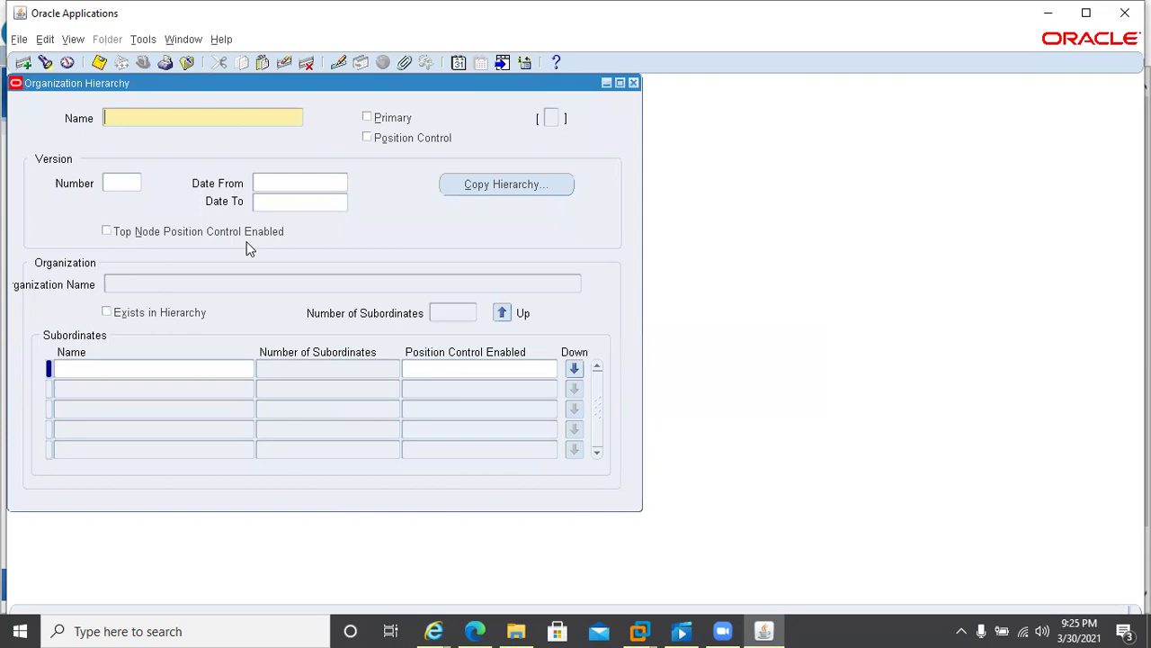
# Retrieve CCL Hierarchy2, add Costing as a subordinate of Finance, and save the hierarchy
pyautogui.hotkey('ctrl', 'F11')
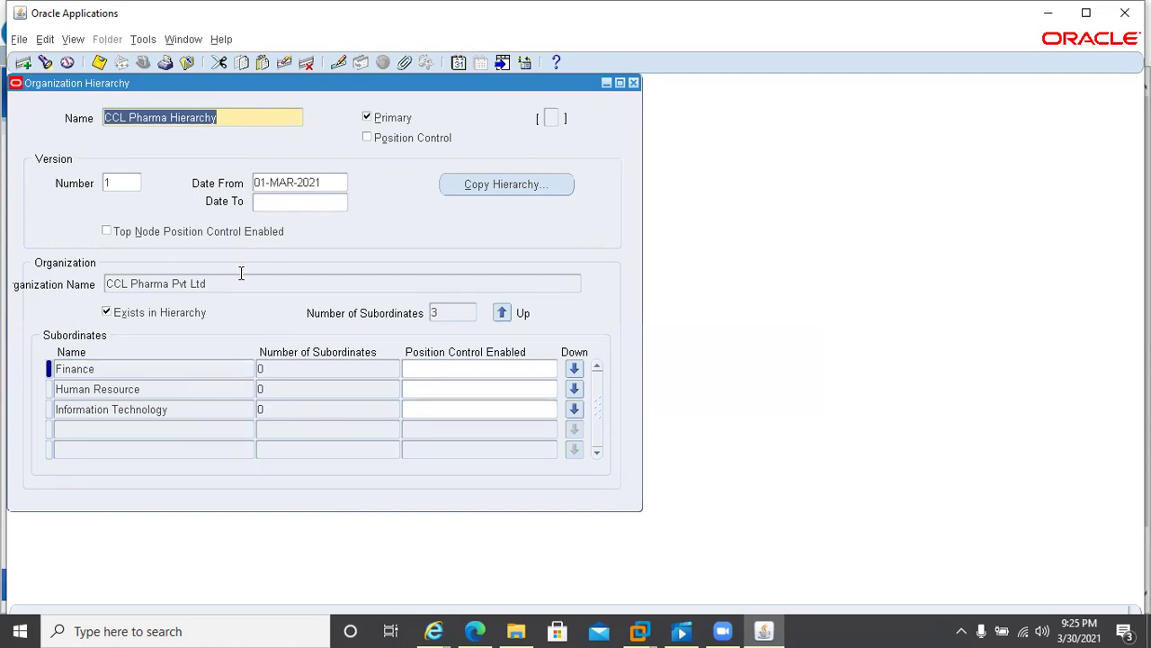
pyautogui.press('Down')
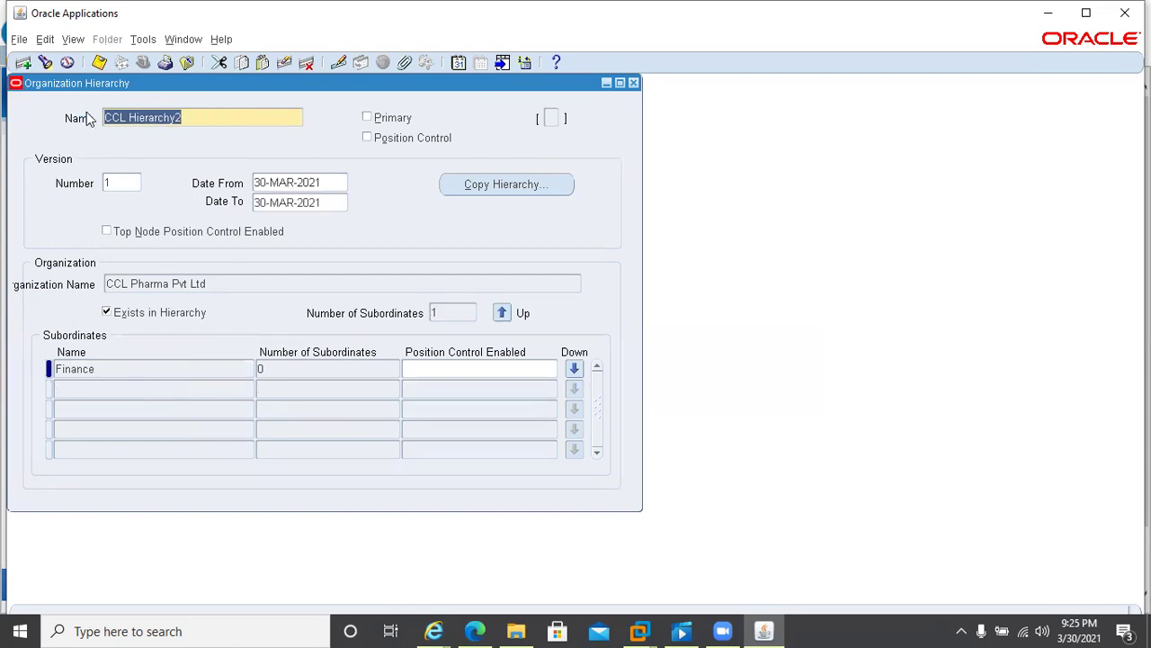
pyautogui.click(120, 368)
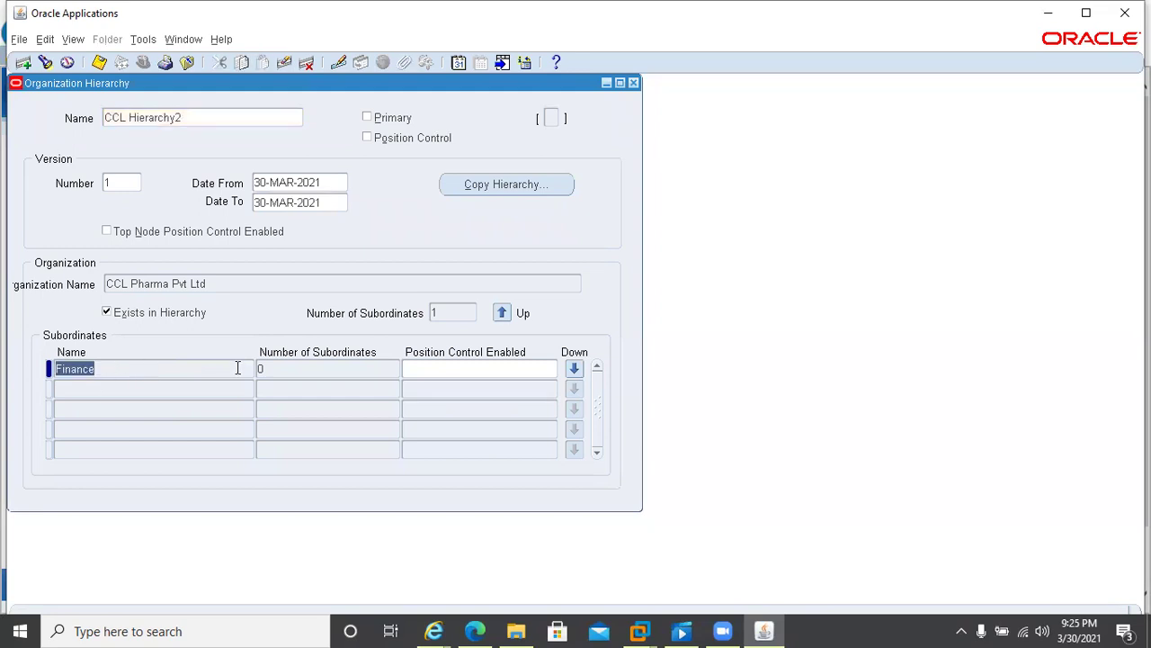
pyautogui.click(574, 369)
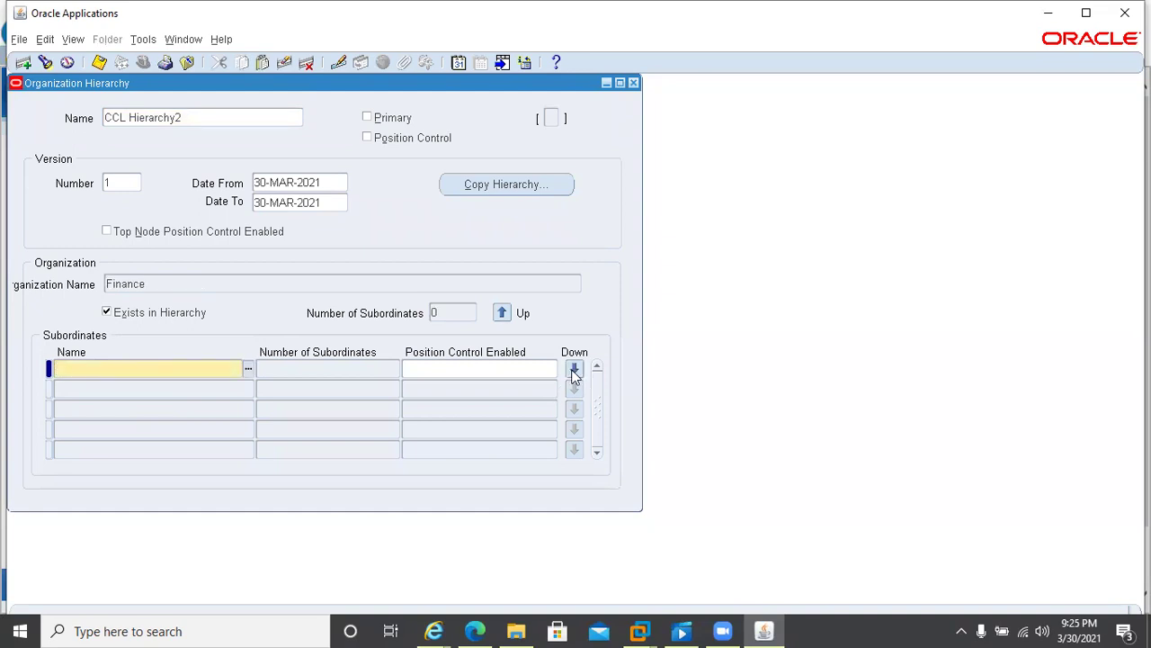
pyautogui.write('cos')
pyautogui.press('Tab')
pyautogui.hotkey('ctrl', 's')
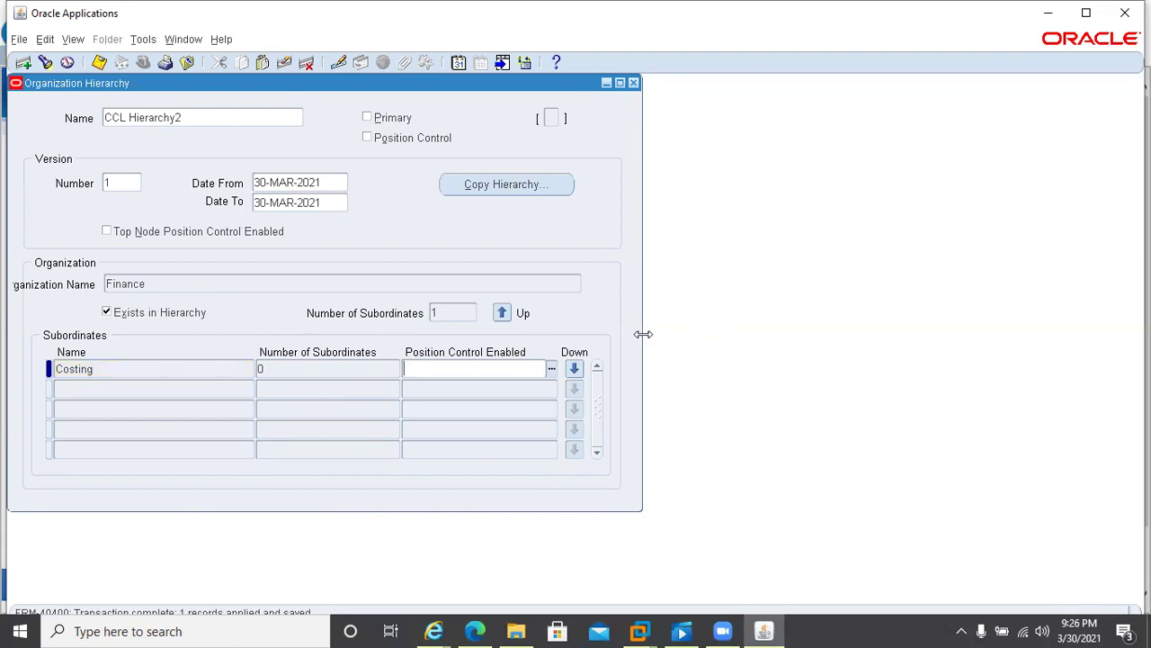
# Review the CCL Pharma Pvt Ltd and Finance levels of CCL Hierarchy2, then close the hierarchy form
pyautogui.click(501, 312)
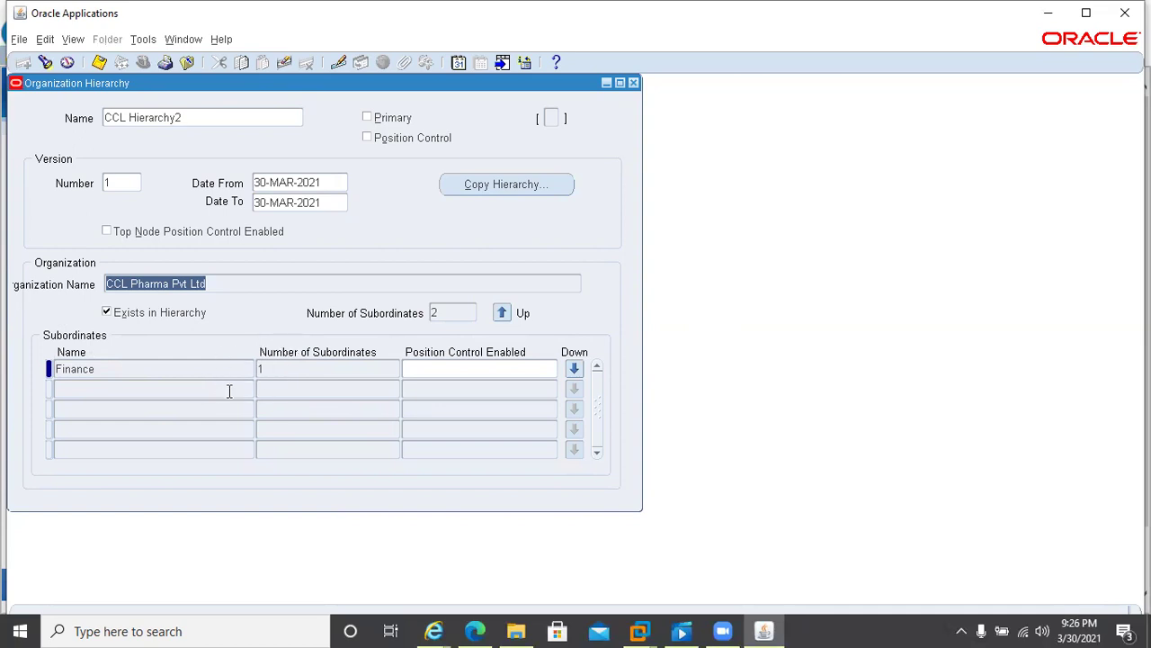
pyautogui.click(574, 370)
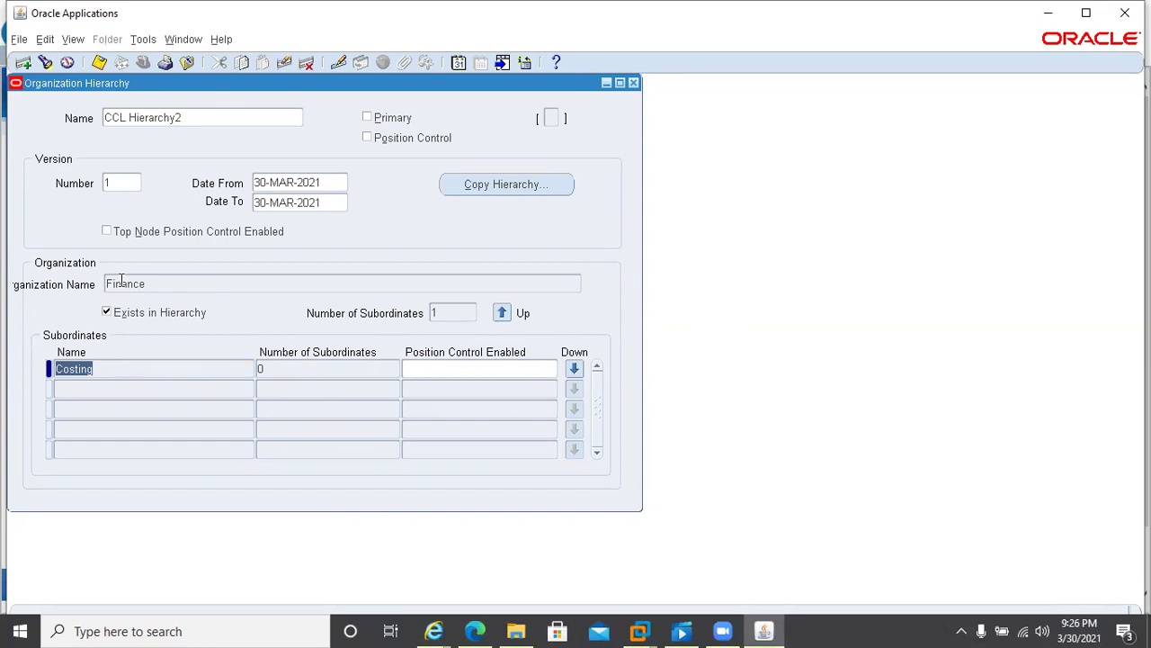
pyautogui.click(503, 315)
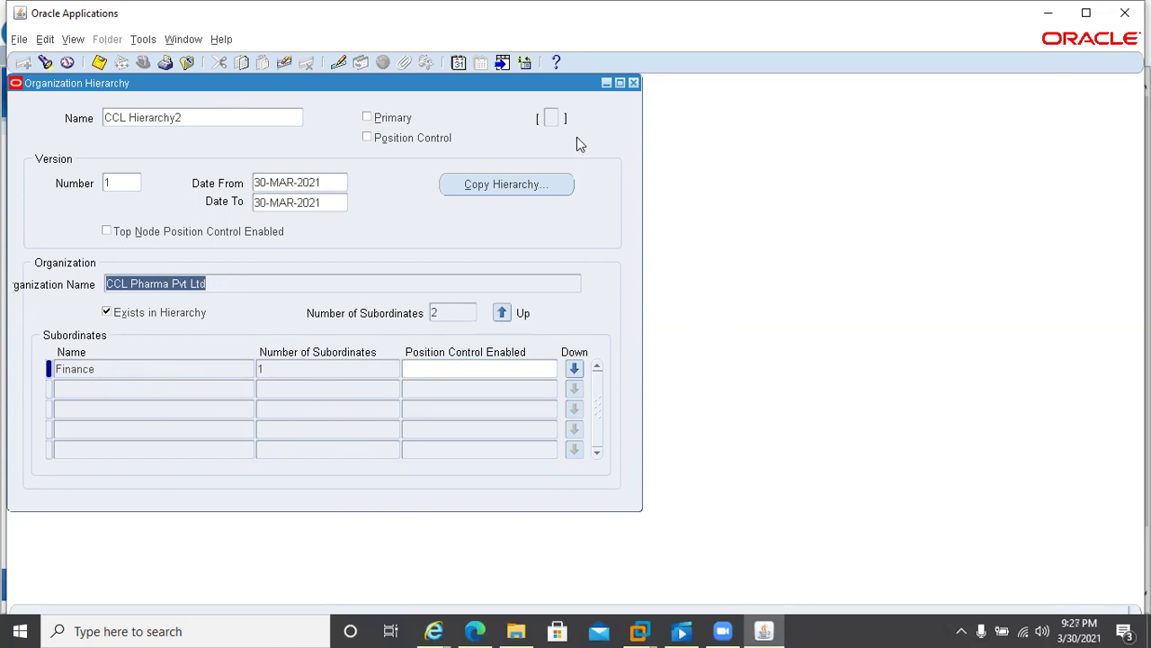
pyautogui.click(633, 82)
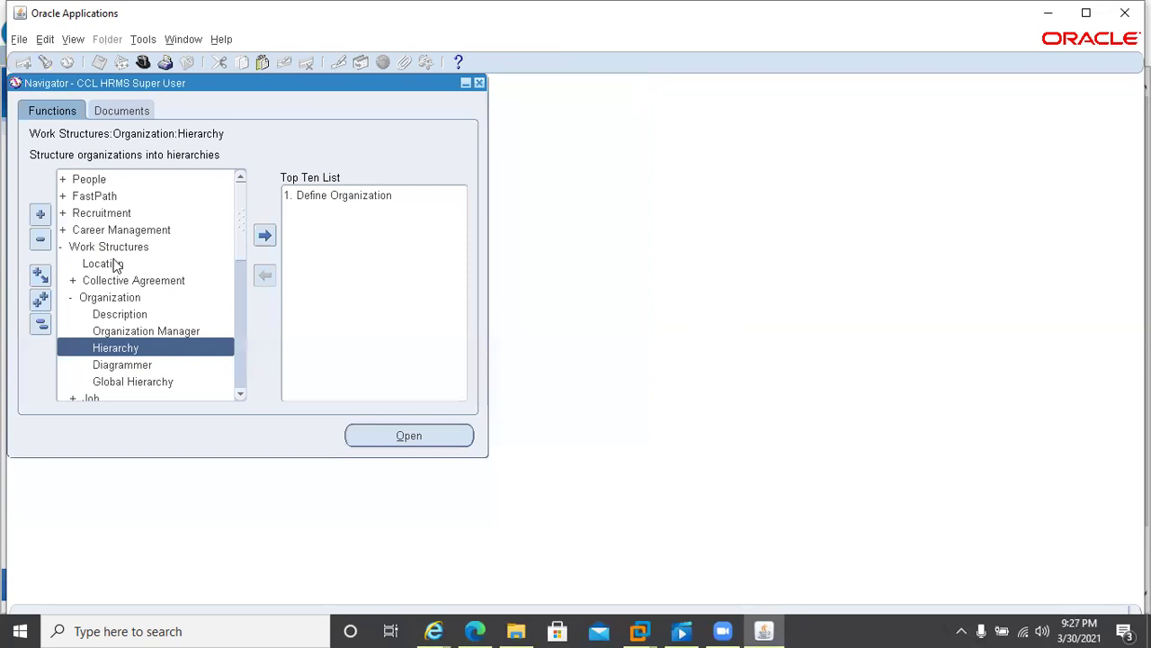
pyautogui.press('Return')
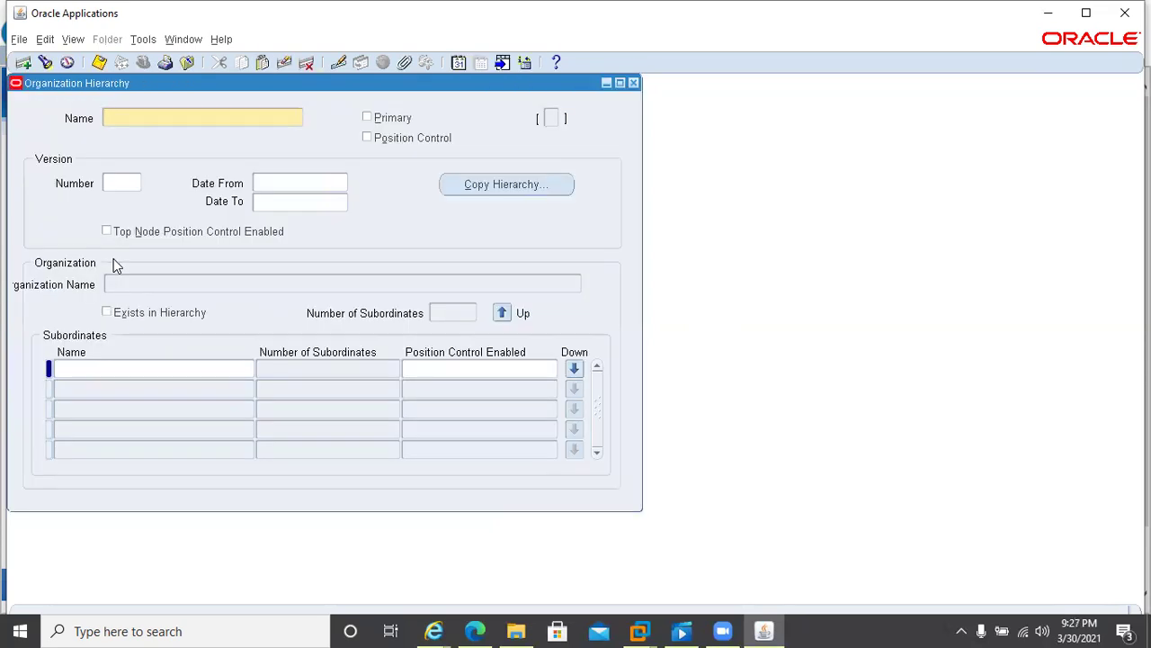
pyautogui.click(632, 83)
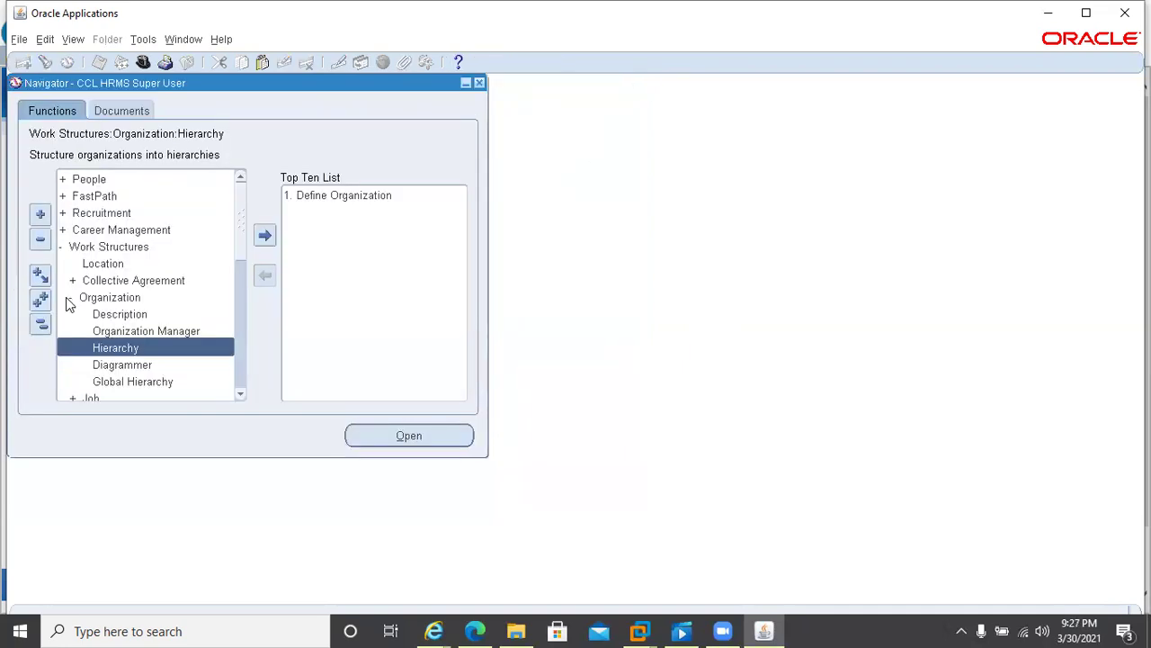
# Open the organization description form and look up the Finance organization by name
pyautogui.doubleClick(114, 312)
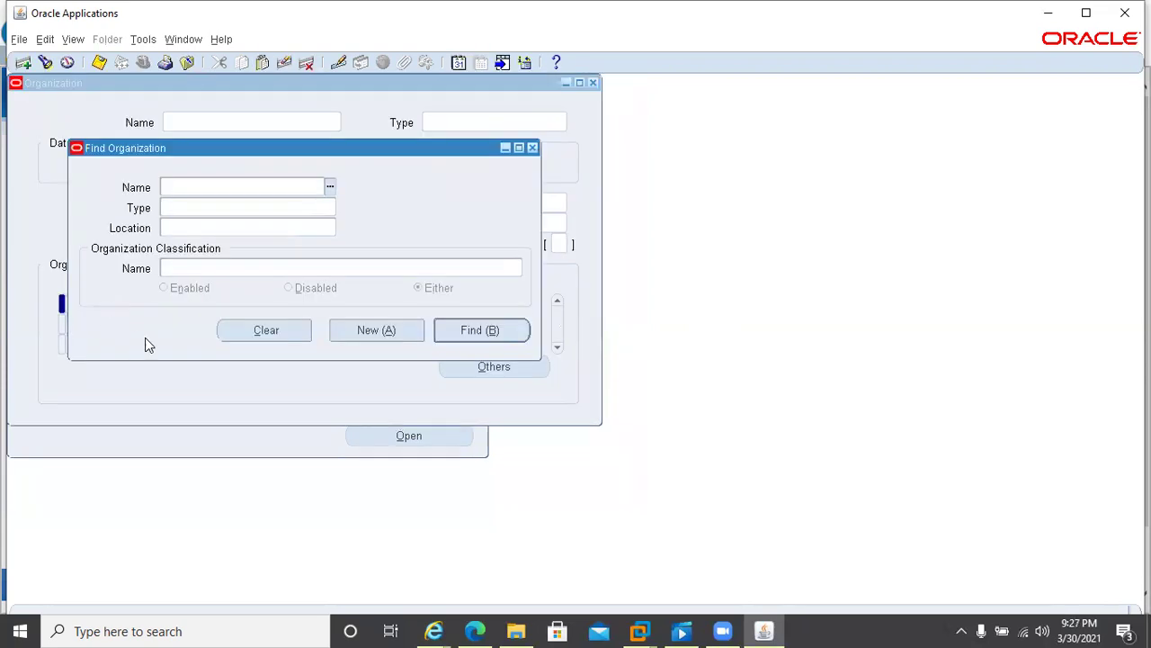
pyautogui.write('fian')
pyautogui.press('Tab')
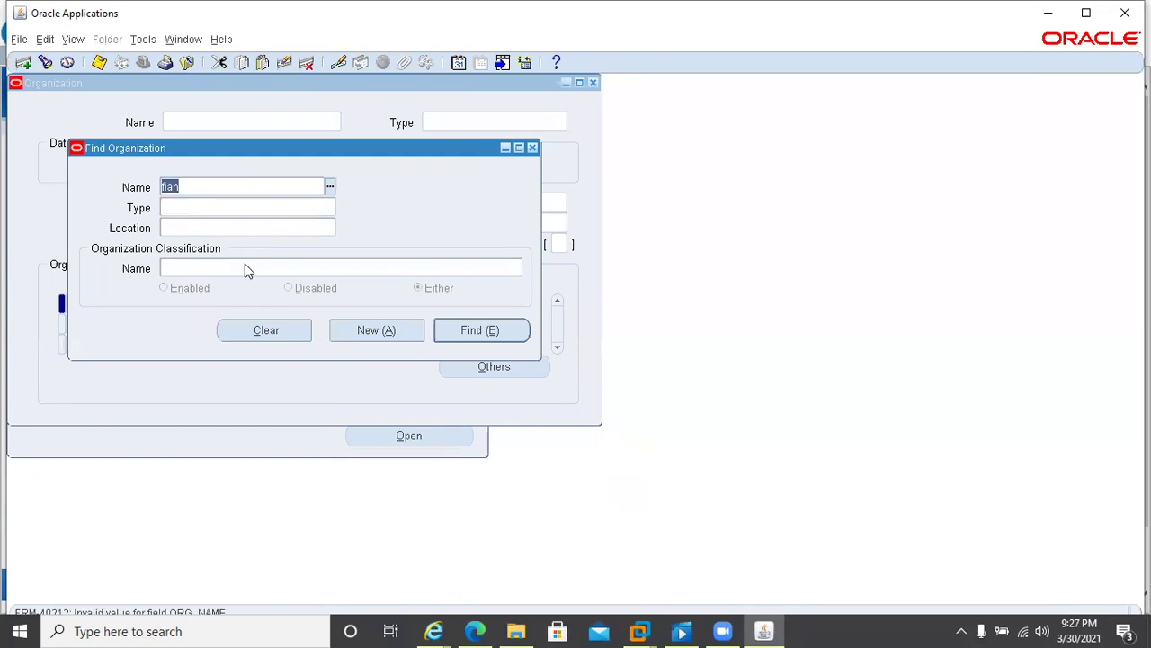
pyautogui.write('fiance')
pyautogui.press('Tab')
pyautogui.write('fian')
pyautogui.press('BackSpace')
pyautogui.press('BackSpace')
pyautogui.write('nance')
pyautogui.press('Tab')
pyautogui.press('Return')
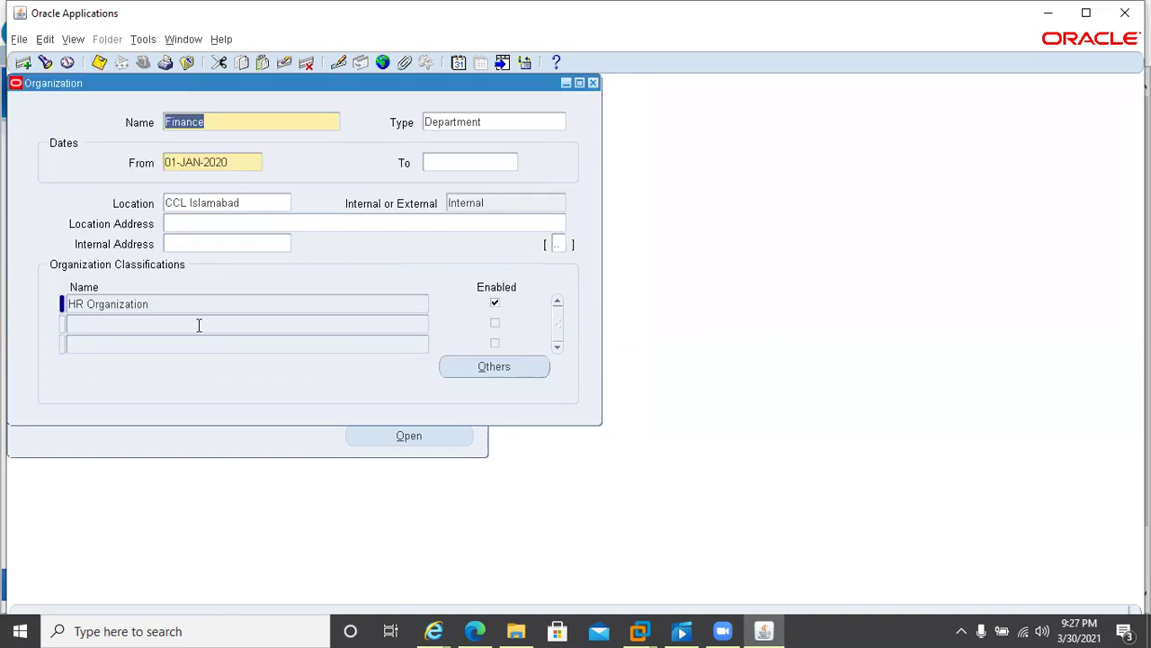
# Open the list of organization classifications for Finance and filter it by "b" to locate Business Group
pyautogui.click(242, 324)
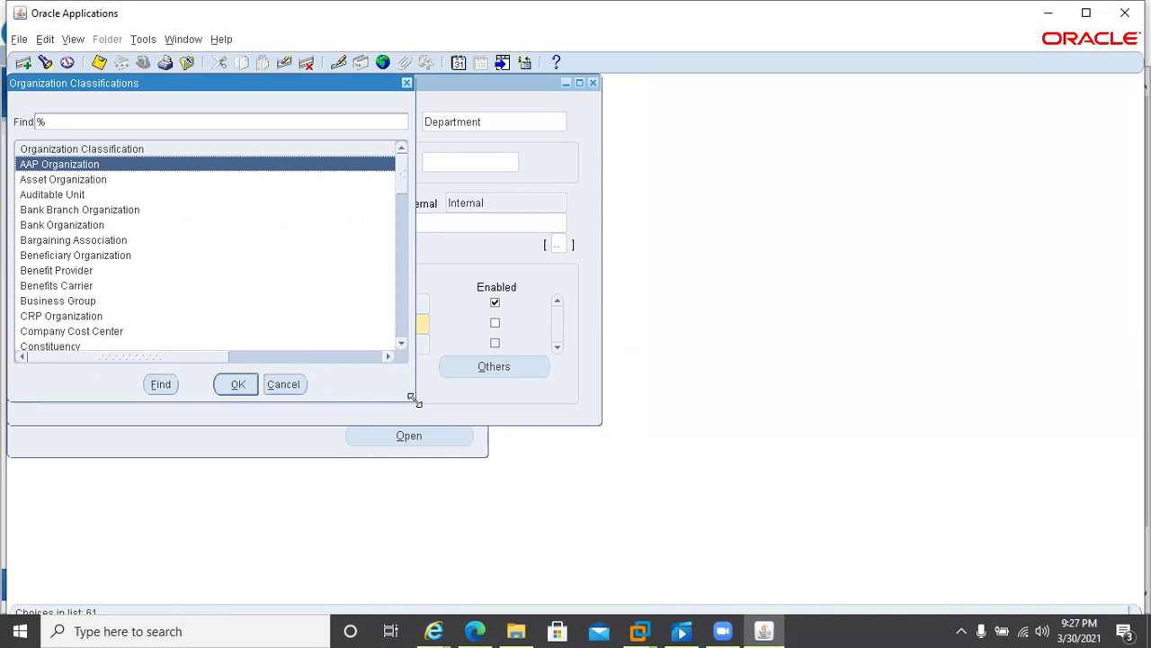
pyautogui.moveTo(414, 396); pyautogui.dragTo(502, 488)
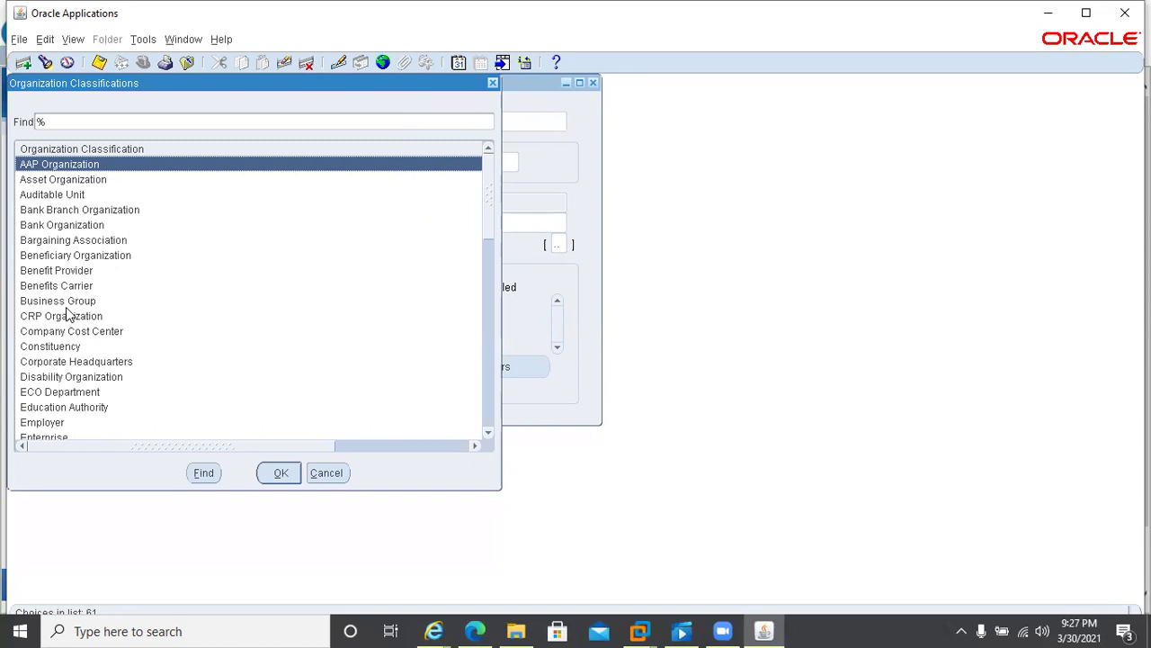
pyautogui.write('b')
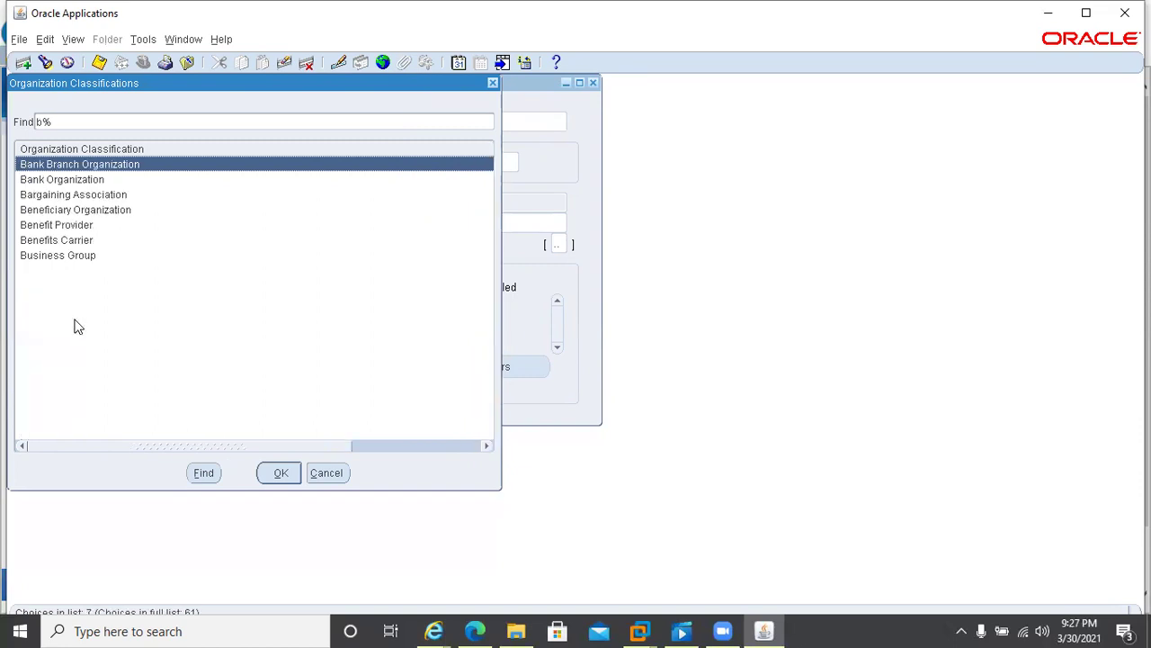
pyautogui.click(43, 255)
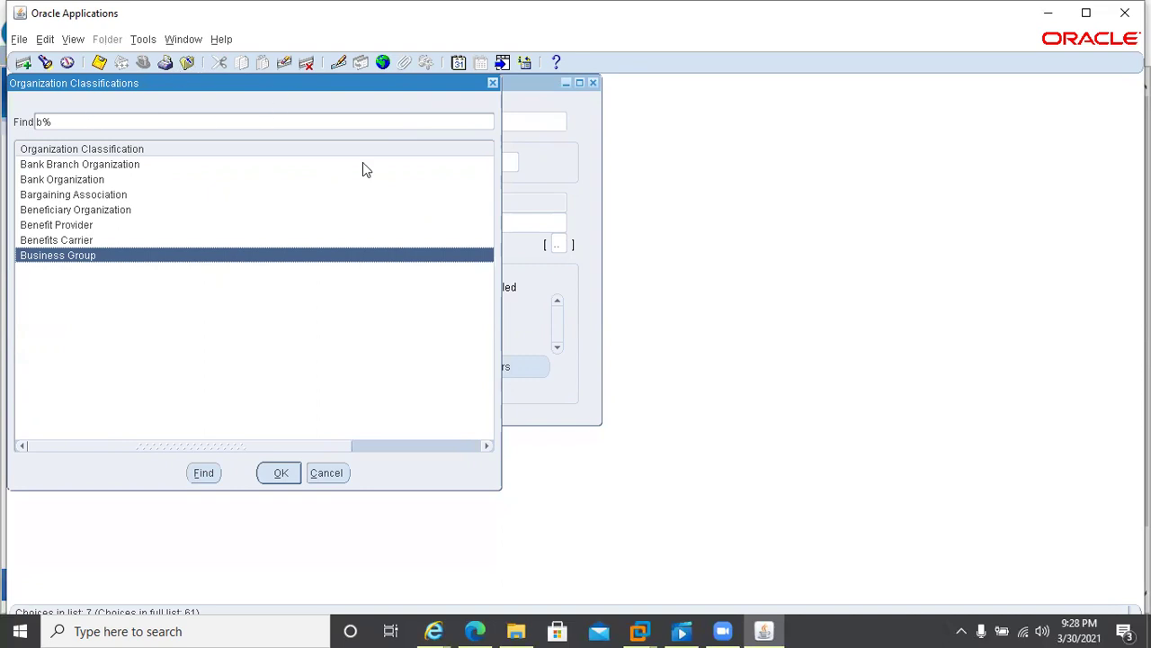
# Restore the full classification list, examine Inventory Organization, Legal Employer and Operating Unit, and cancel without choosing one
pyautogui.press('BackSpace')
pyautogui.press('Return')
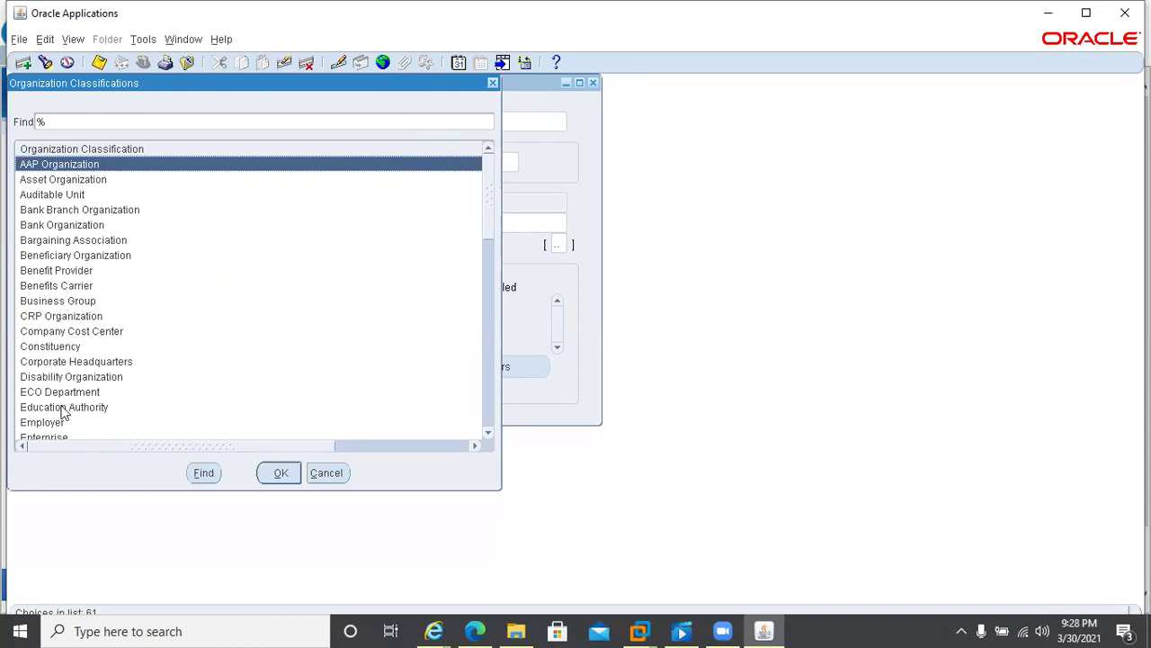
pyautogui.moveTo(492, 203)
pyautogui.mouseDown()
pyautogui.moveTo(480, 244)
pyautogui.moveTo(492, 301)
pyautogui.mouseUp()
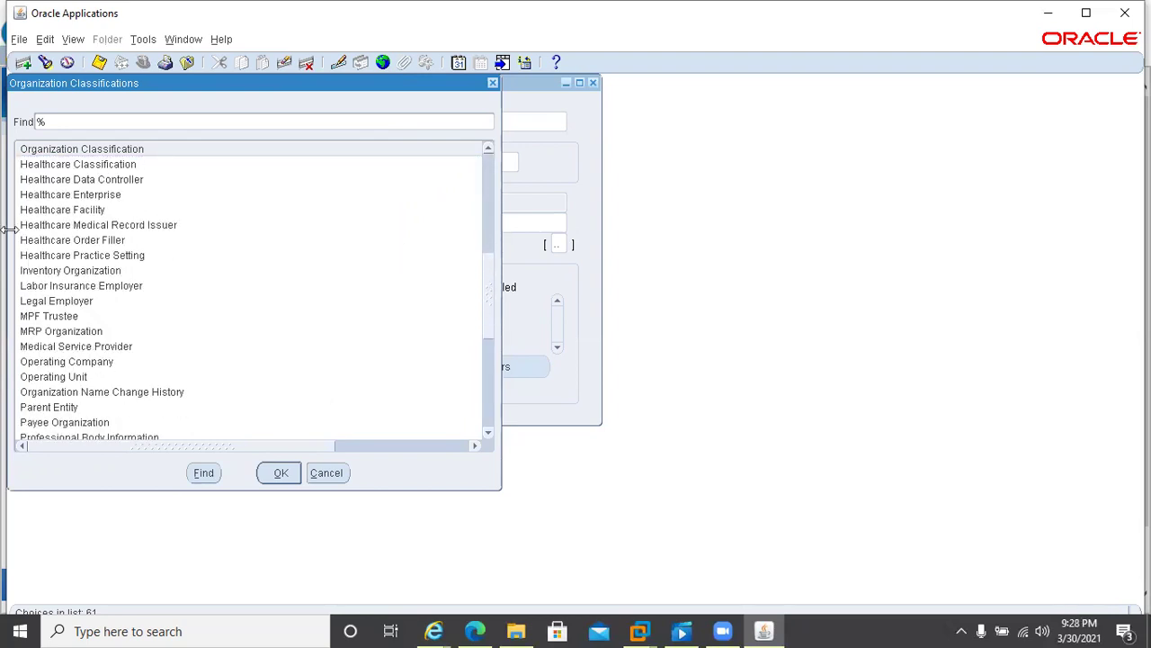
pyautogui.click(59, 274)
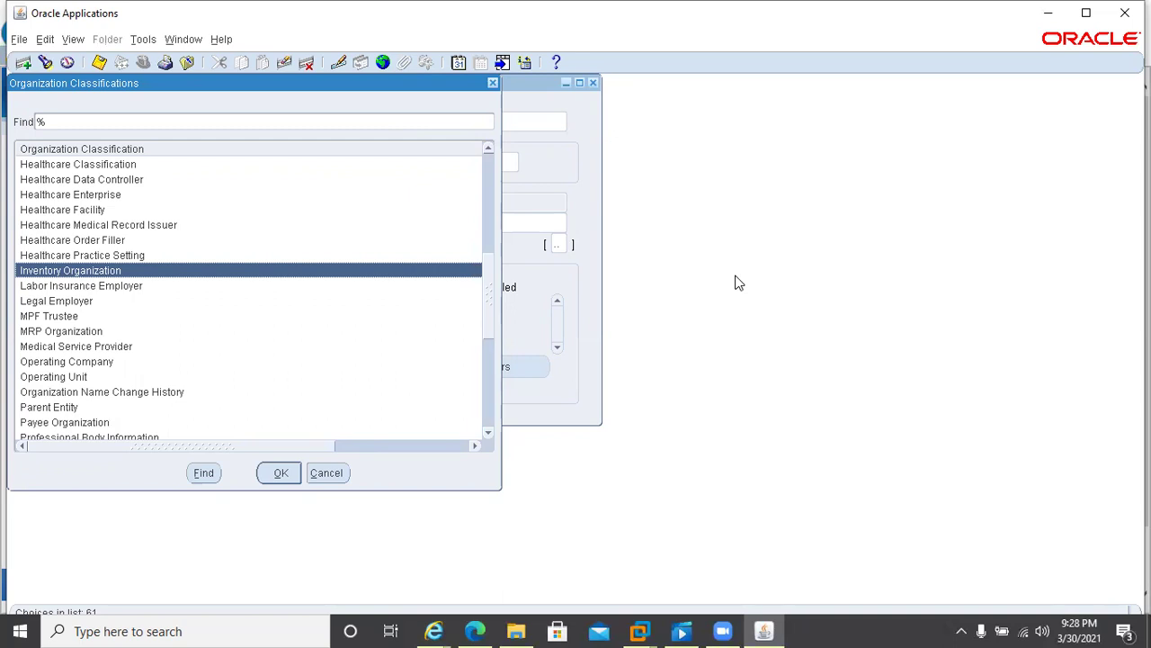
pyautogui.click(42, 304)
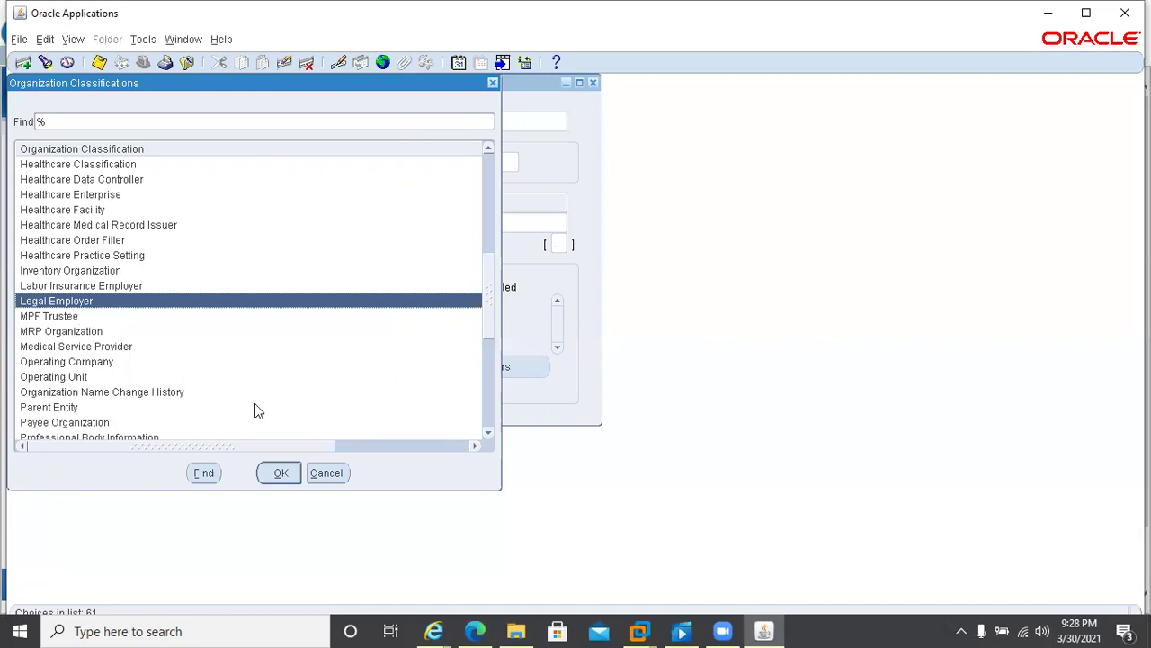
pyautogui.click(87, 378)
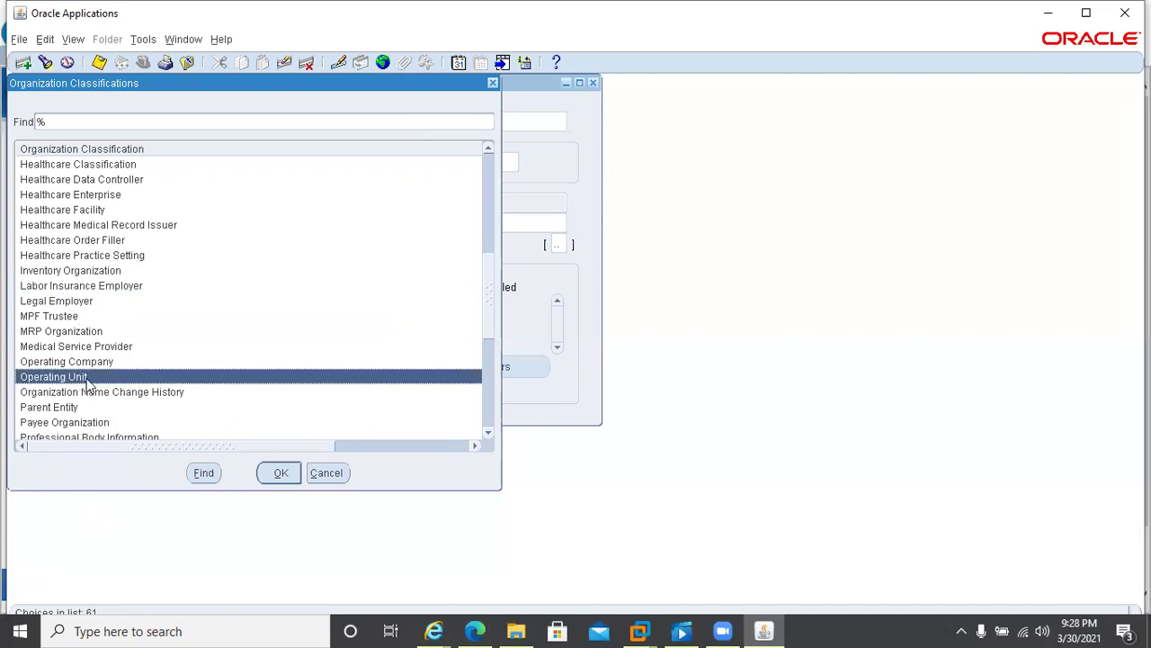
pyautogui.click(326, 474)
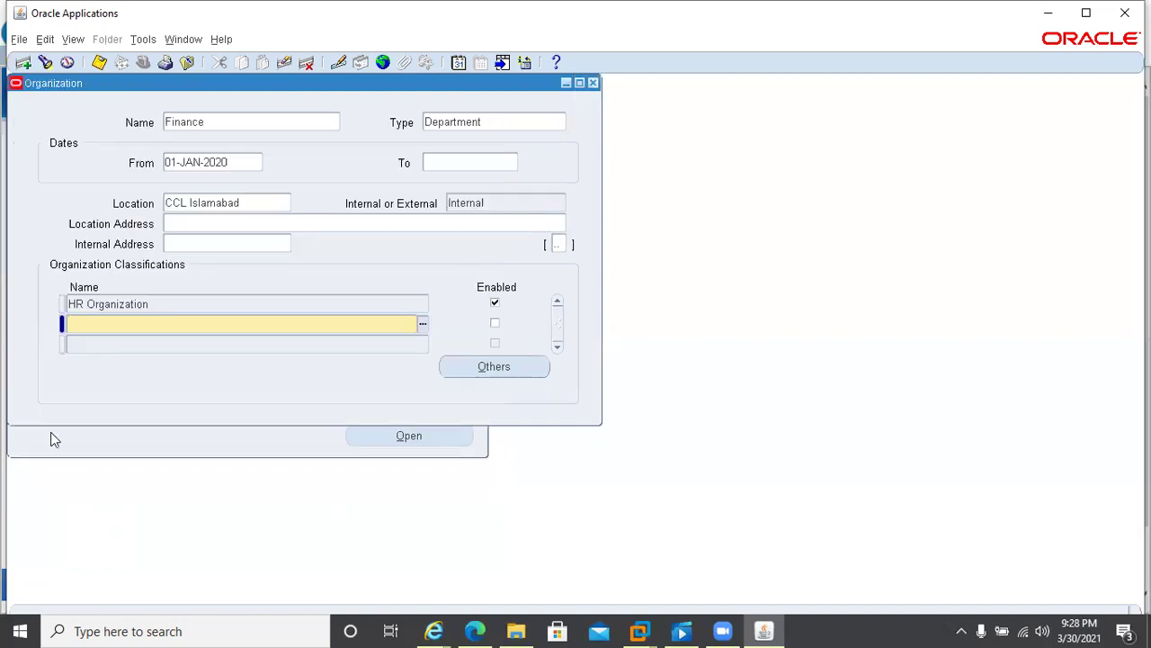
# Try to open the Costing Information details of Finance's HR Organization classification, then close the additional information
pyautogui.click(233, 304)
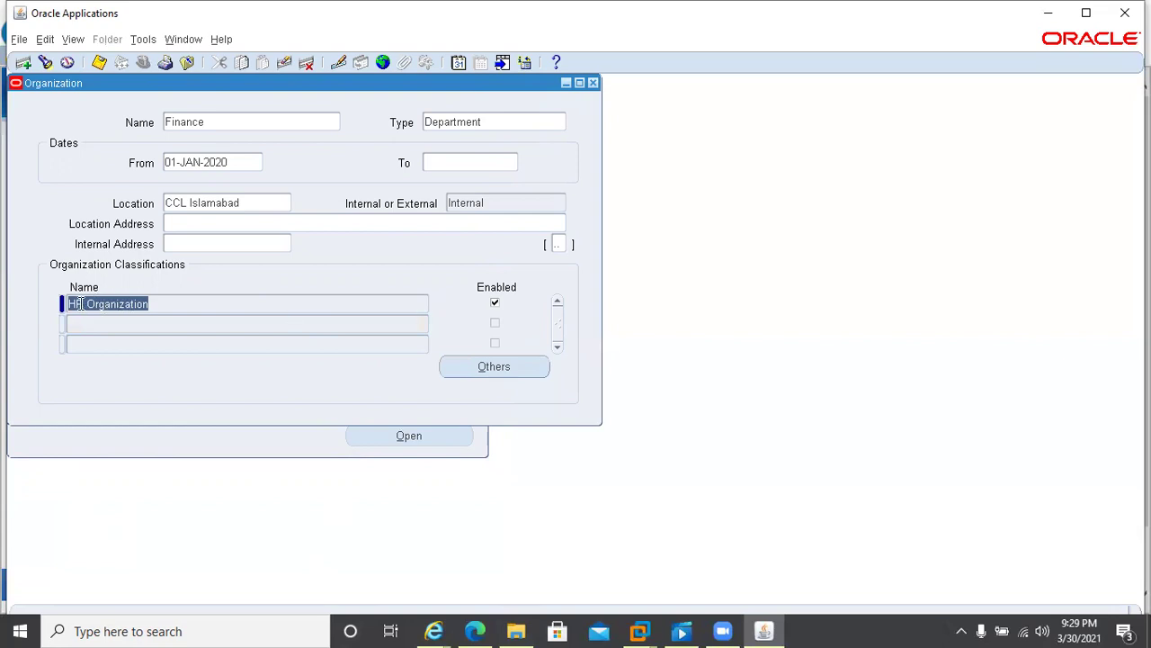
pyautogui.click(486, 370)
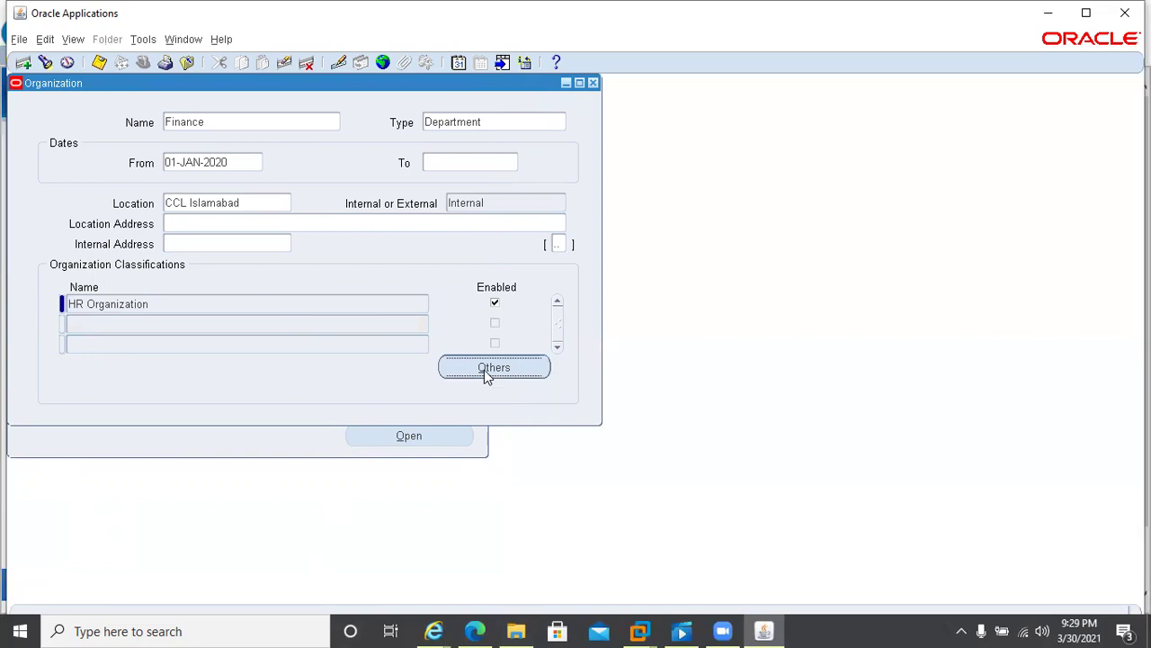
pyautogui.click(484, 370)
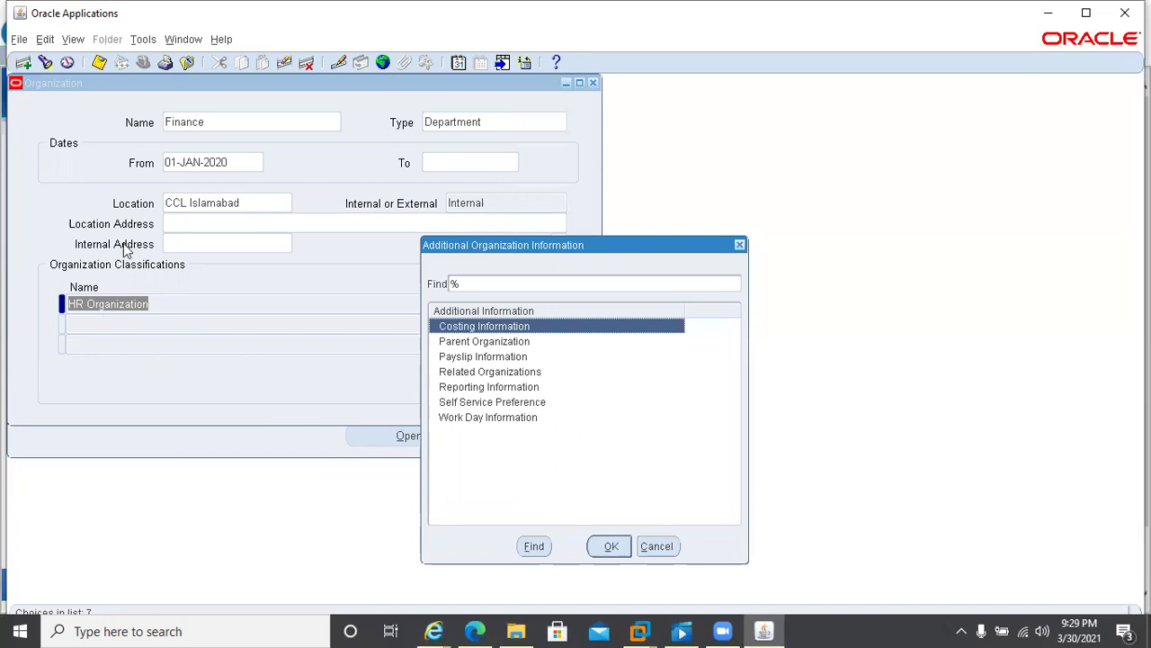
pyautogui.doubleClick(549, 328)
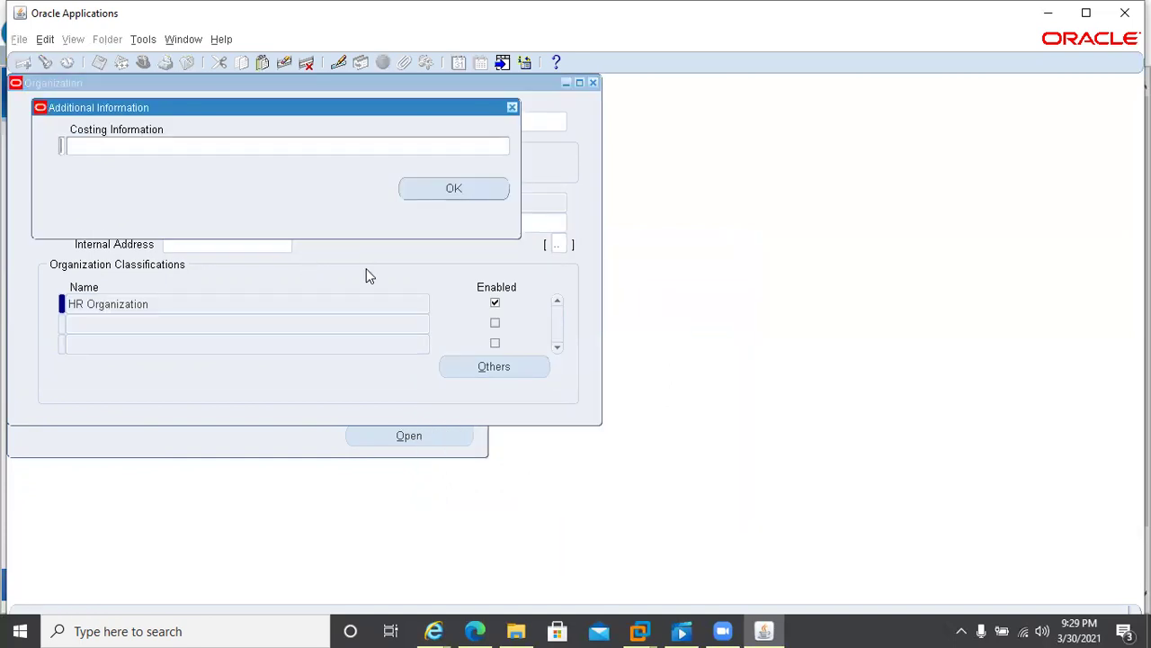
pyautogui.click(390, 145)
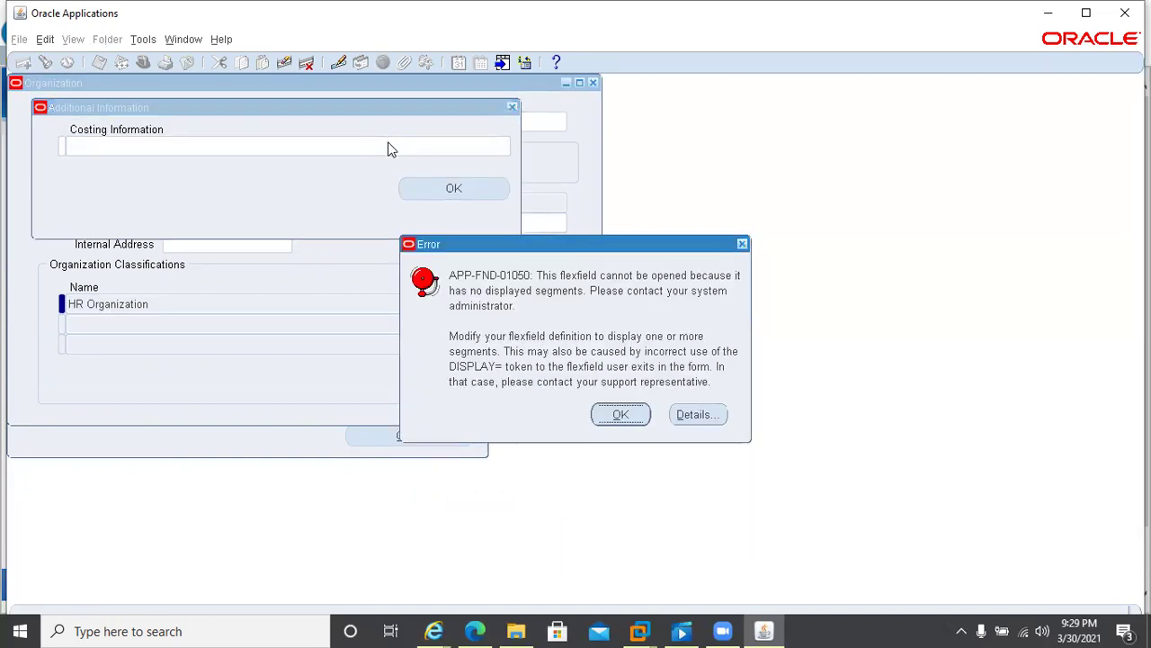
pyautogui.click(611, 413)
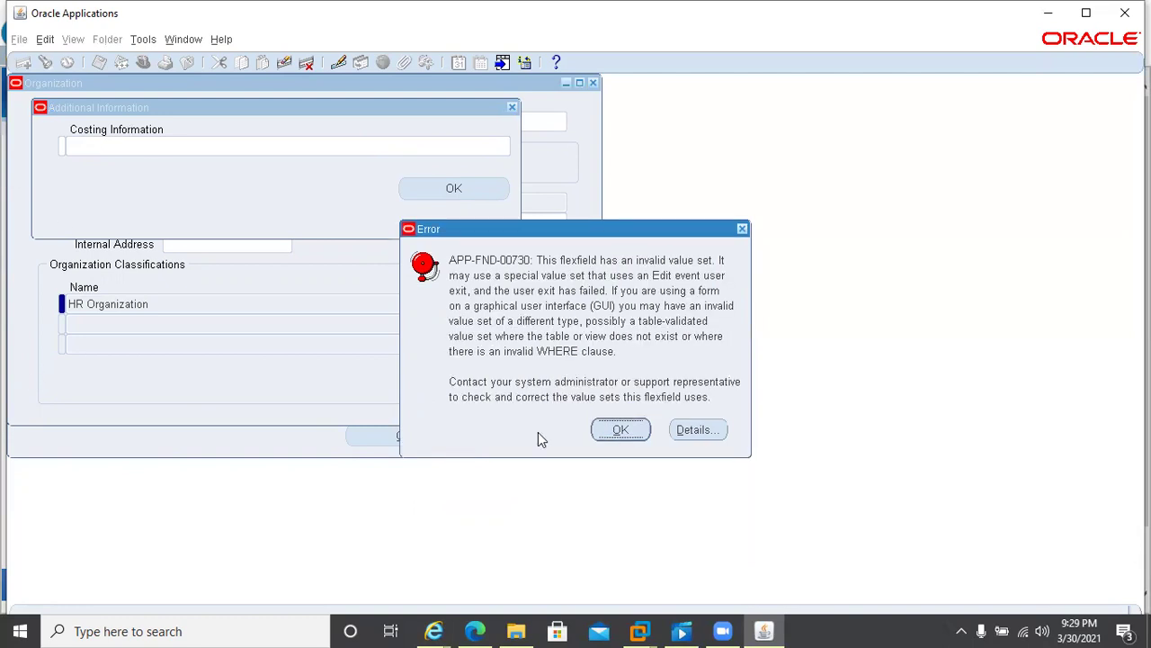
pyautogui.click(618, 430)
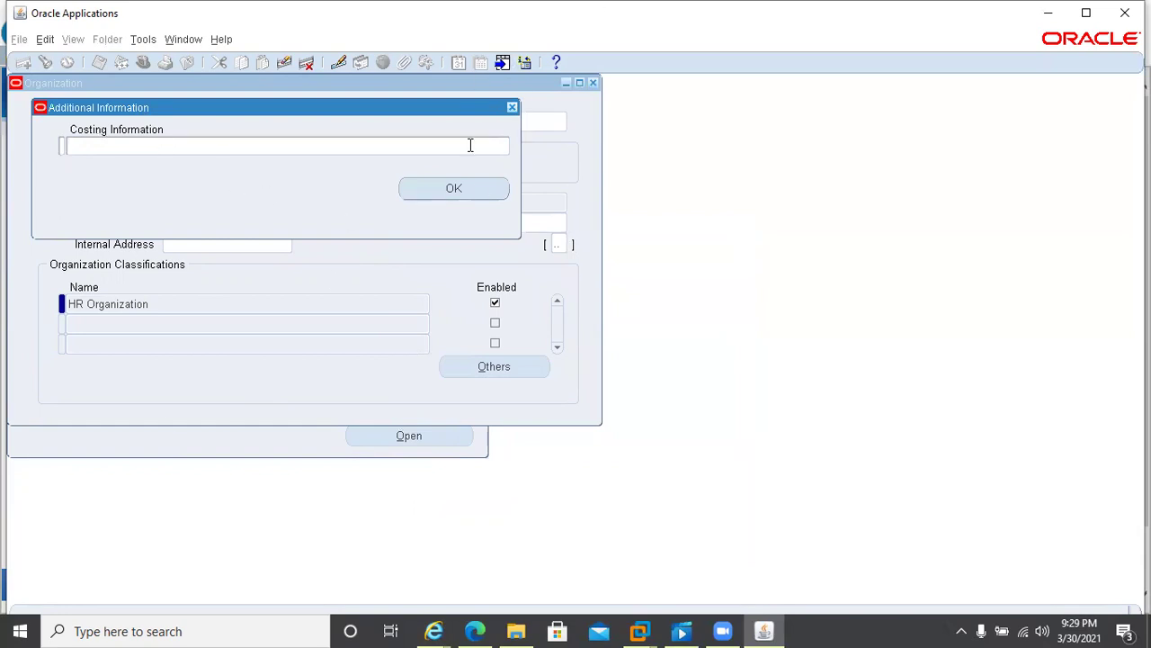
pyautogui.click(511, 109)
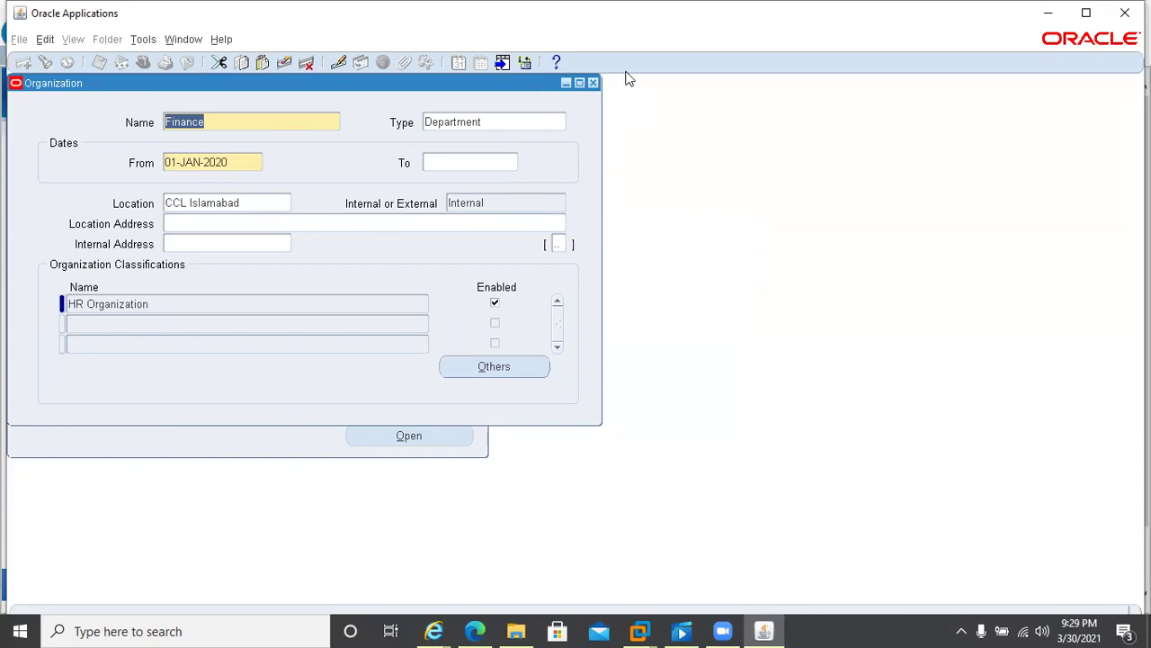
# Close the organization form, open the position description form under Work Structures, and retrieve all positions without search criteria
pyautogui.click(593, 82)
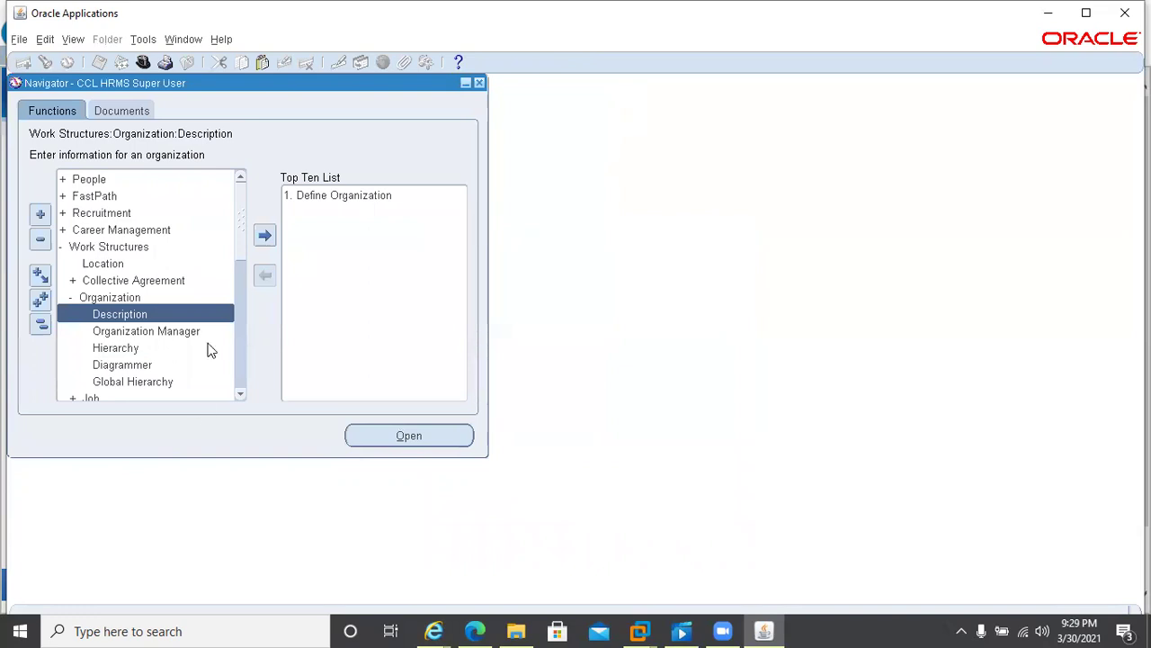
pyautogui.click(73, 301)
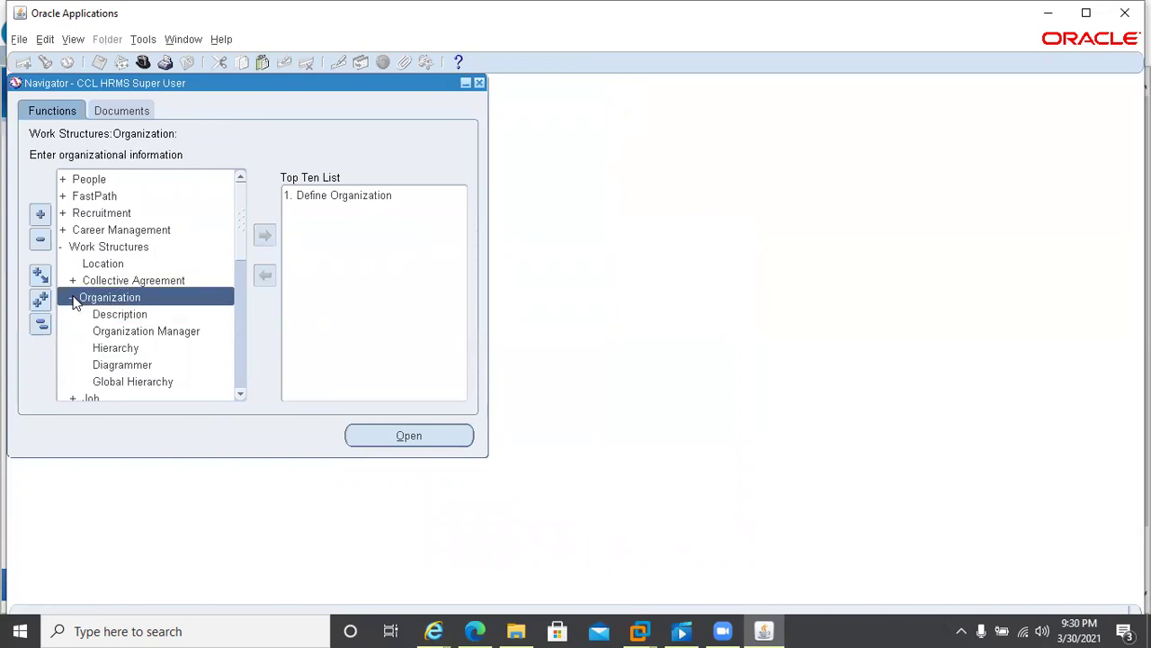
pyautogui.click(74, 300)
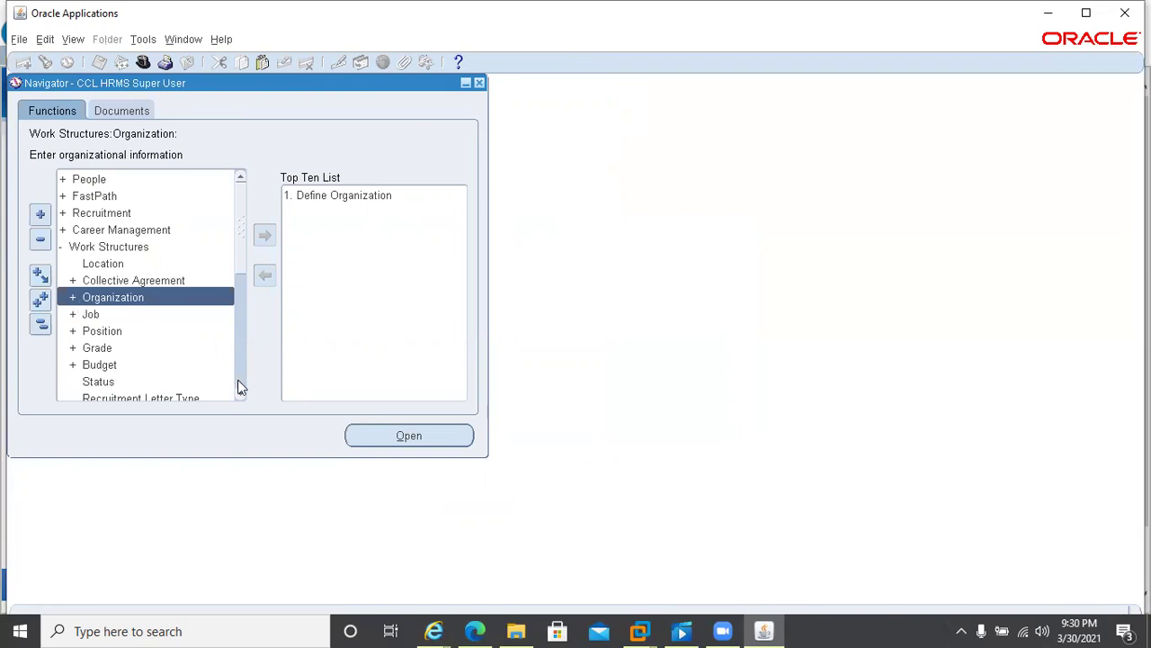
pyautogui.doubleClick(116, 333)
pyautogui.doubleClick(117, 351)
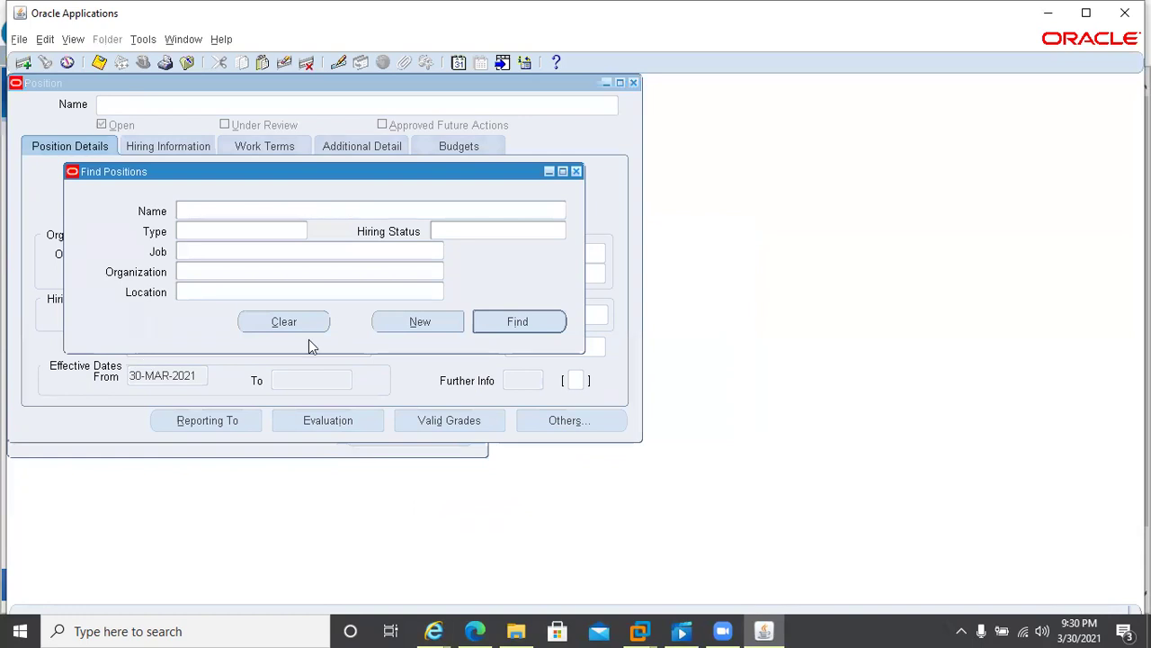
pyautogui.click(483, 327)
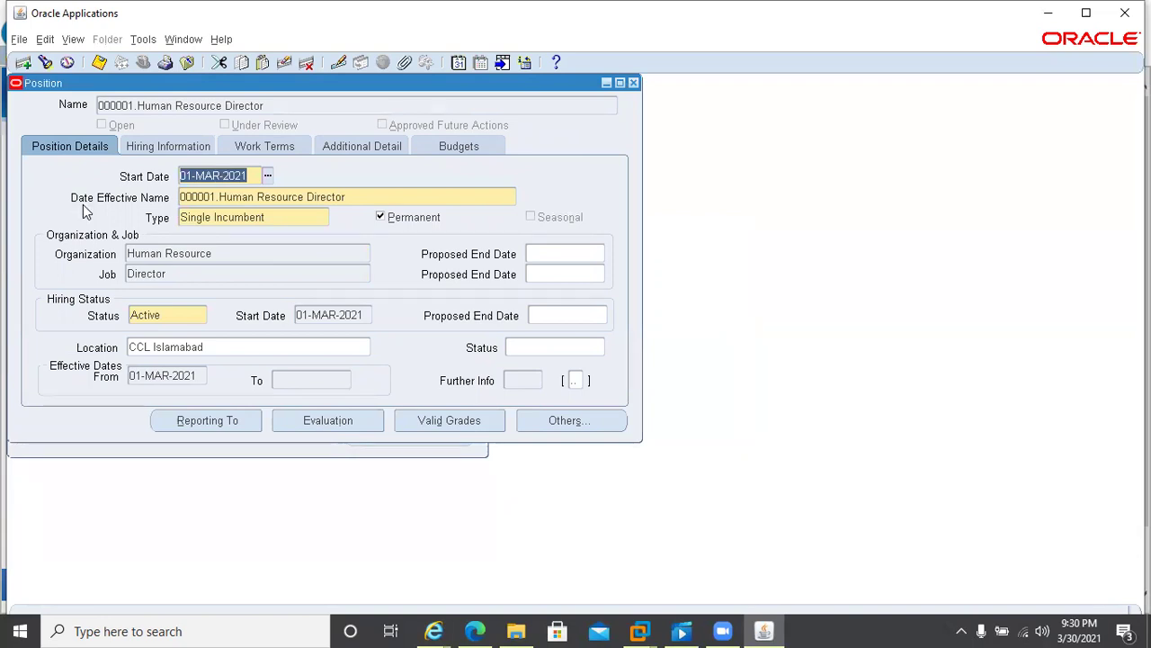
# Compare the 000001 and 5001 Human Resource Director positions and examine the code and name segments of 5001
pyautogui.press('Down')
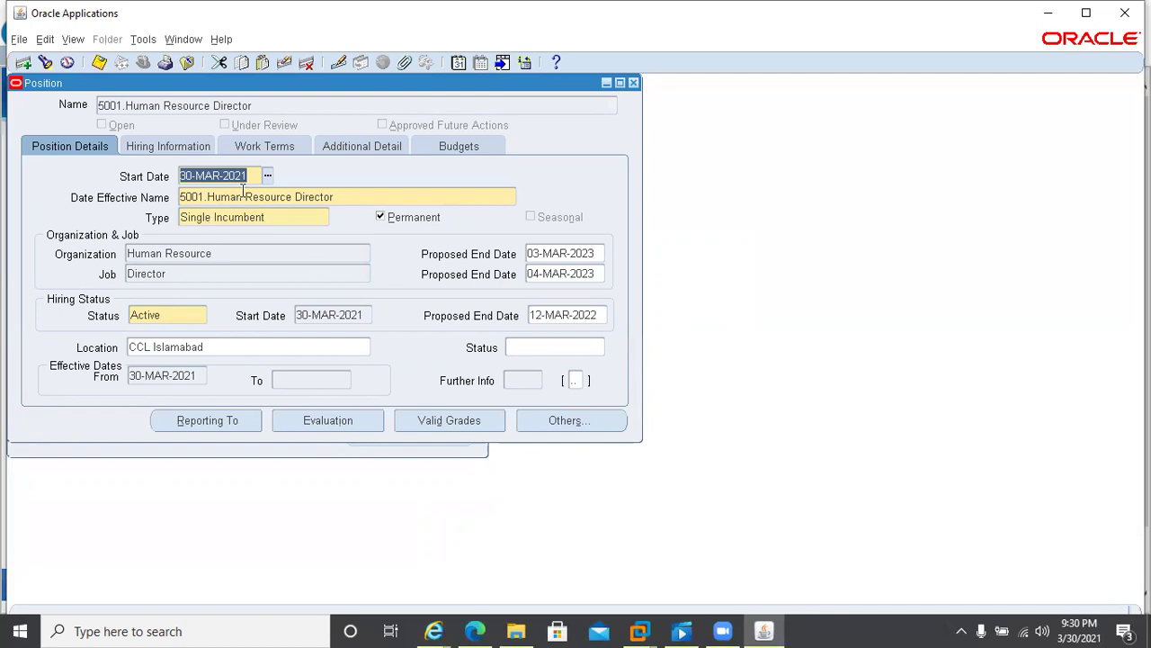
pyautogui.press('Up')
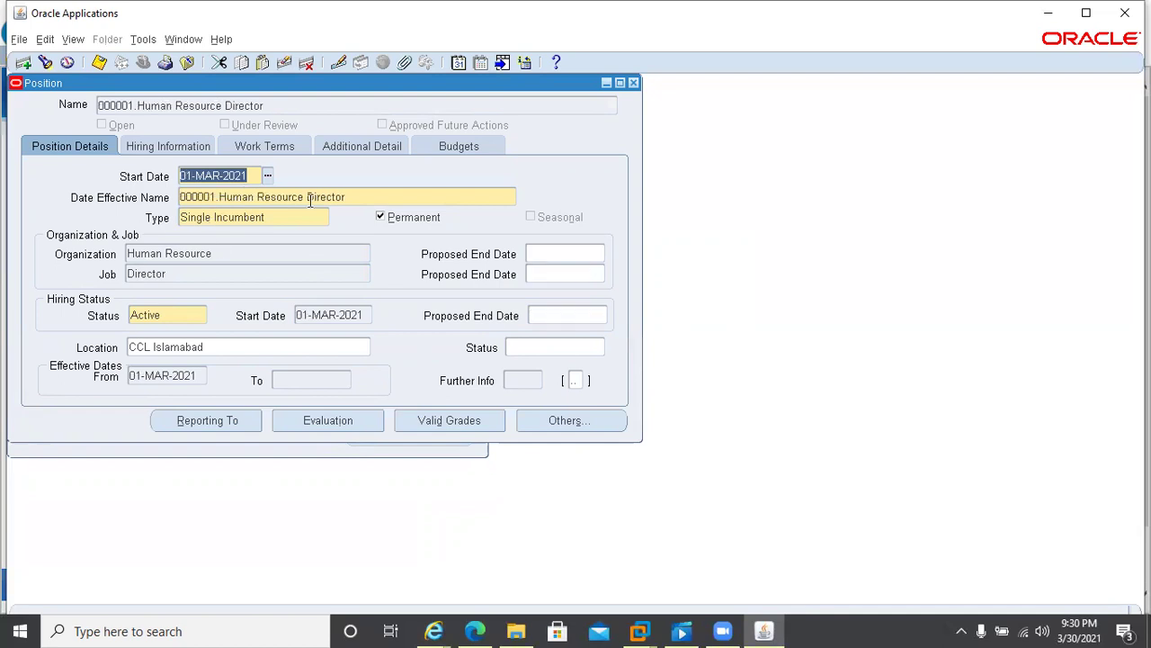
pyautogui.press('Down')
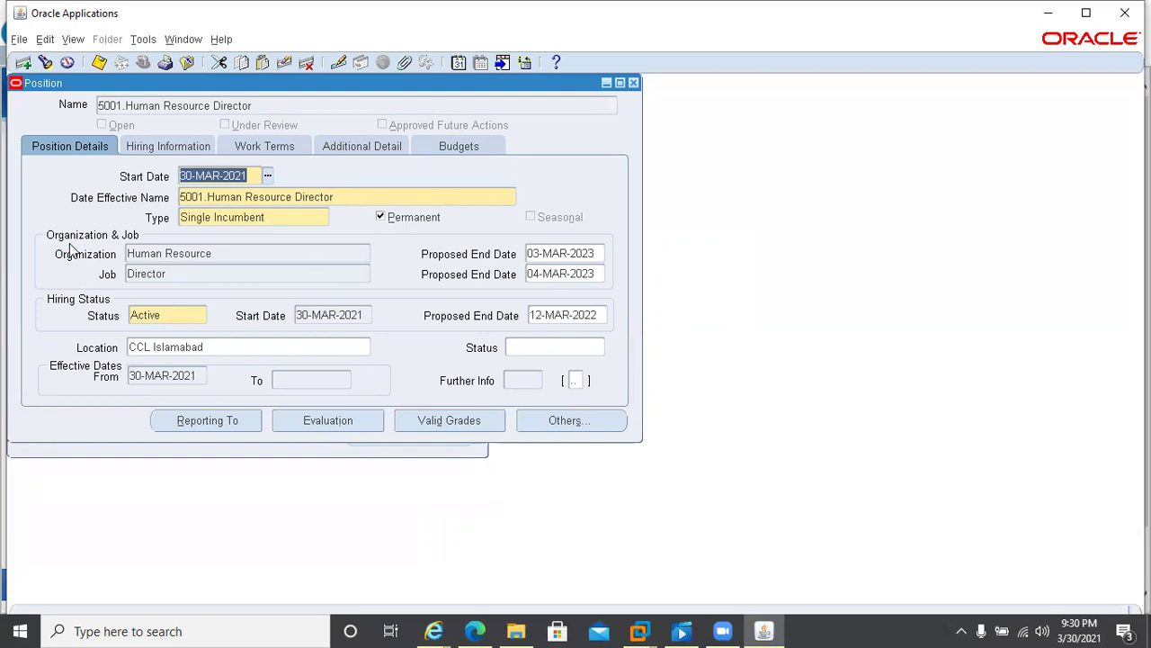
pyautogui.click(180, 196)
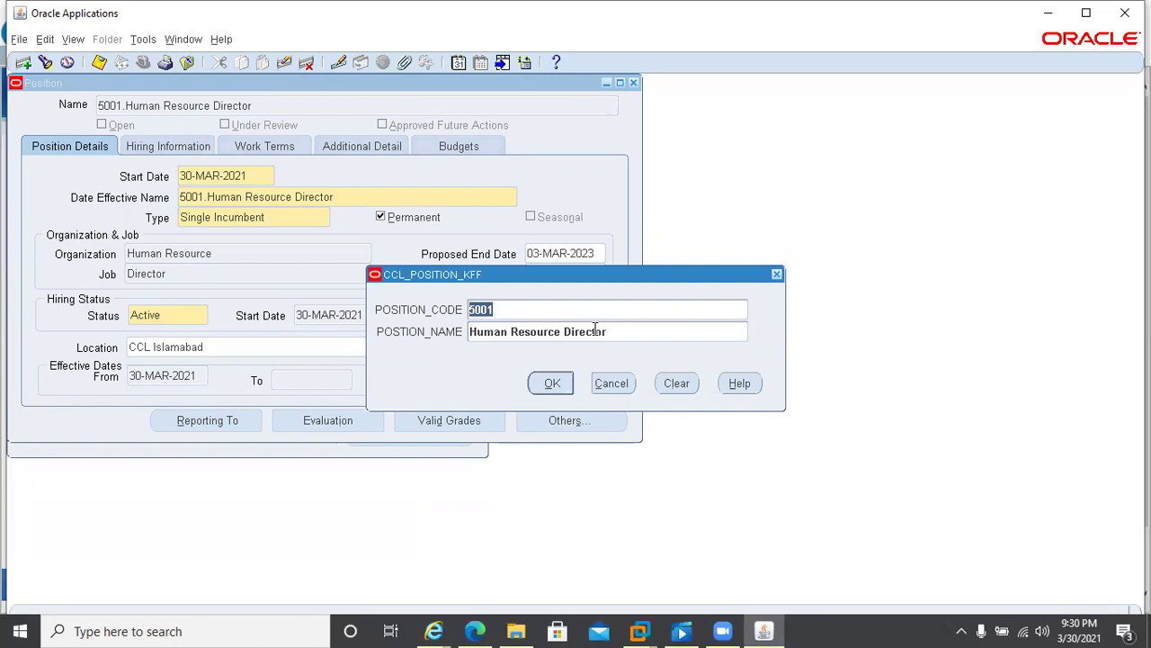
pyautogui.click(608, 385)
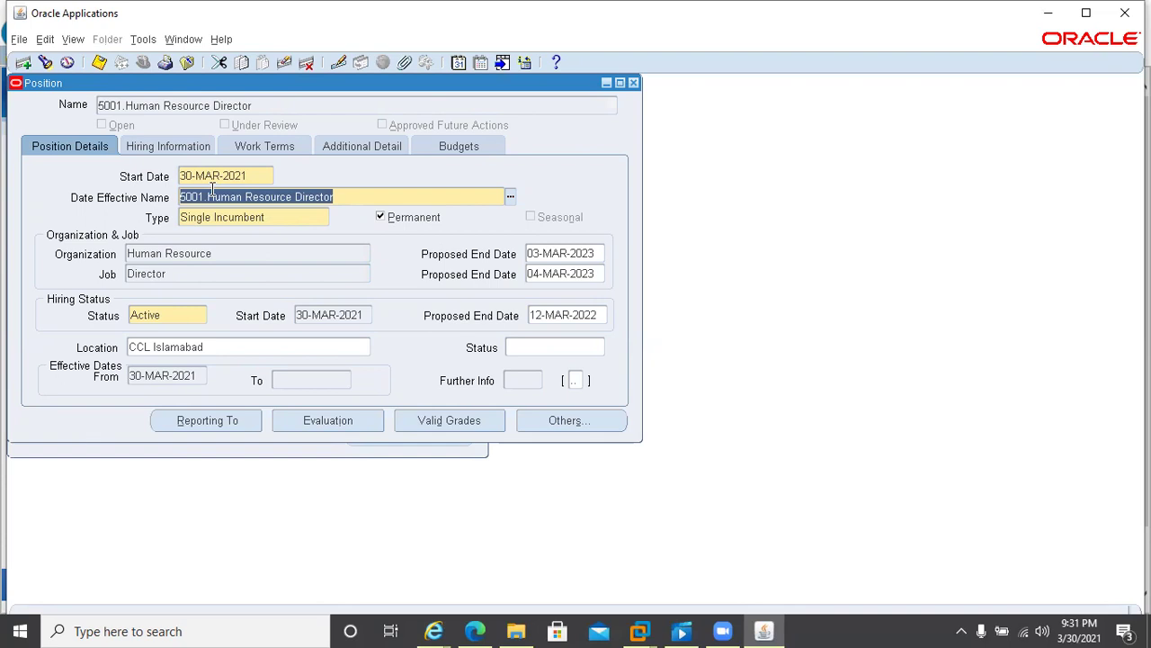
pyautogui.moveTo(213, 197); pyautogui.dragTo(332, 197)
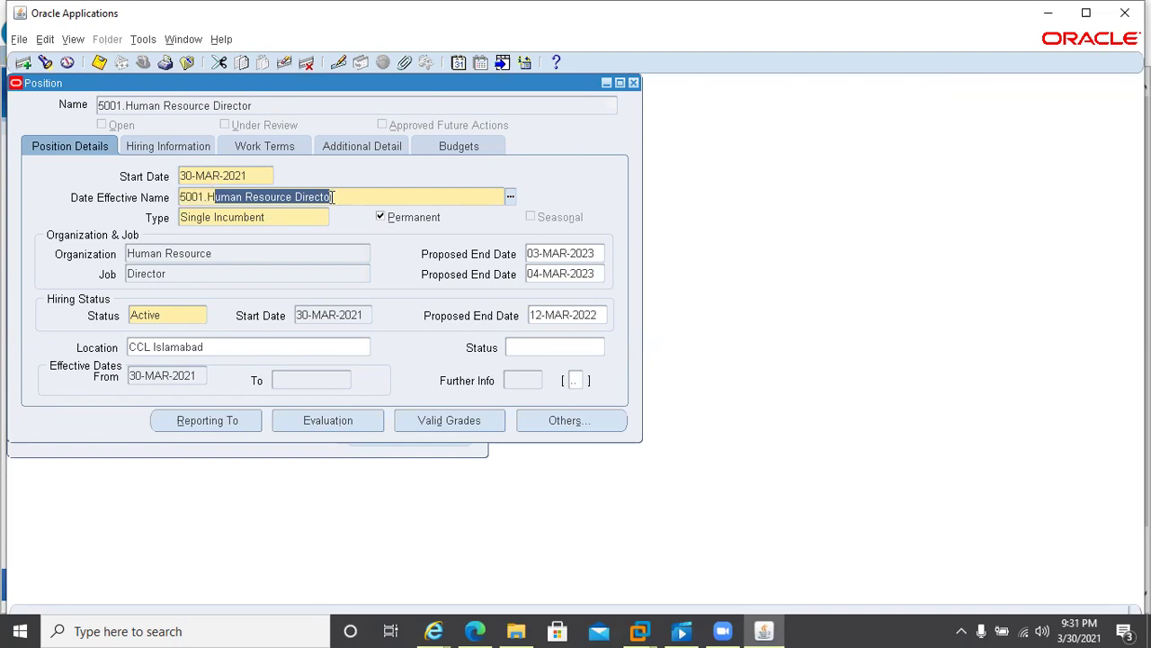
pyautogui.click(193, 197)
pyautogui.moveTo(193, 197); pyautogui.dragTo(290, 228)
pyautogui.click(359, 192)
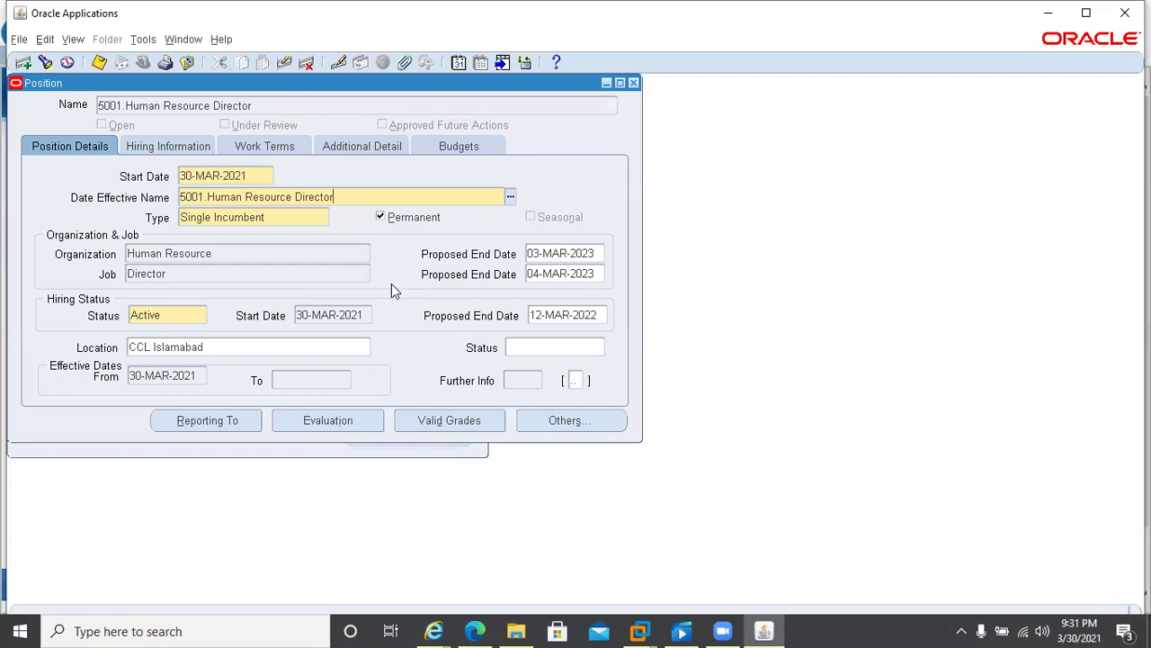
# Examine the code and name segments of the 5002 Director Finance position, then return to the 5001 Human Resource Director record
pyautogui.press('Down')
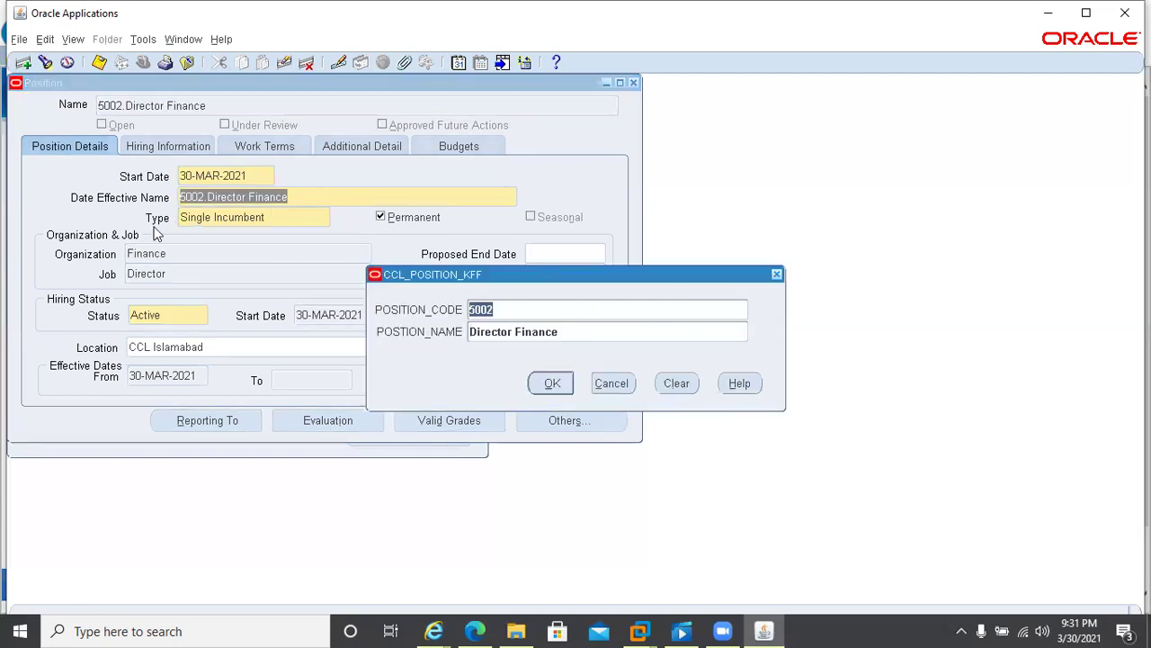
pyautogui.click(609, 381)
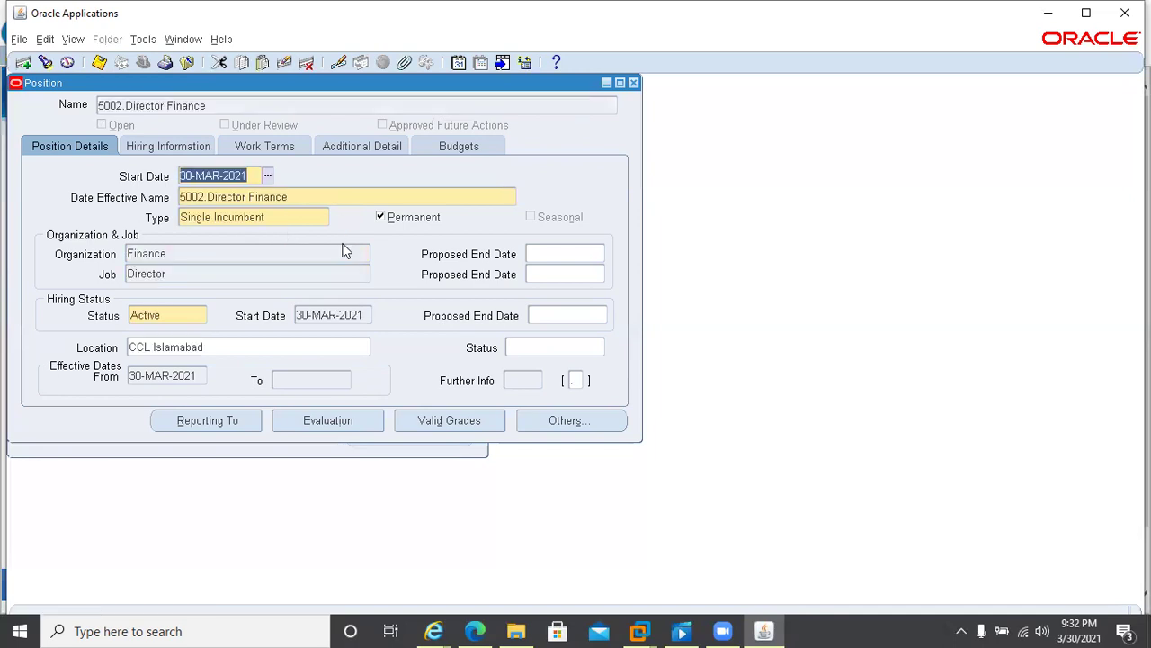
pyautogui.click(300, 199)
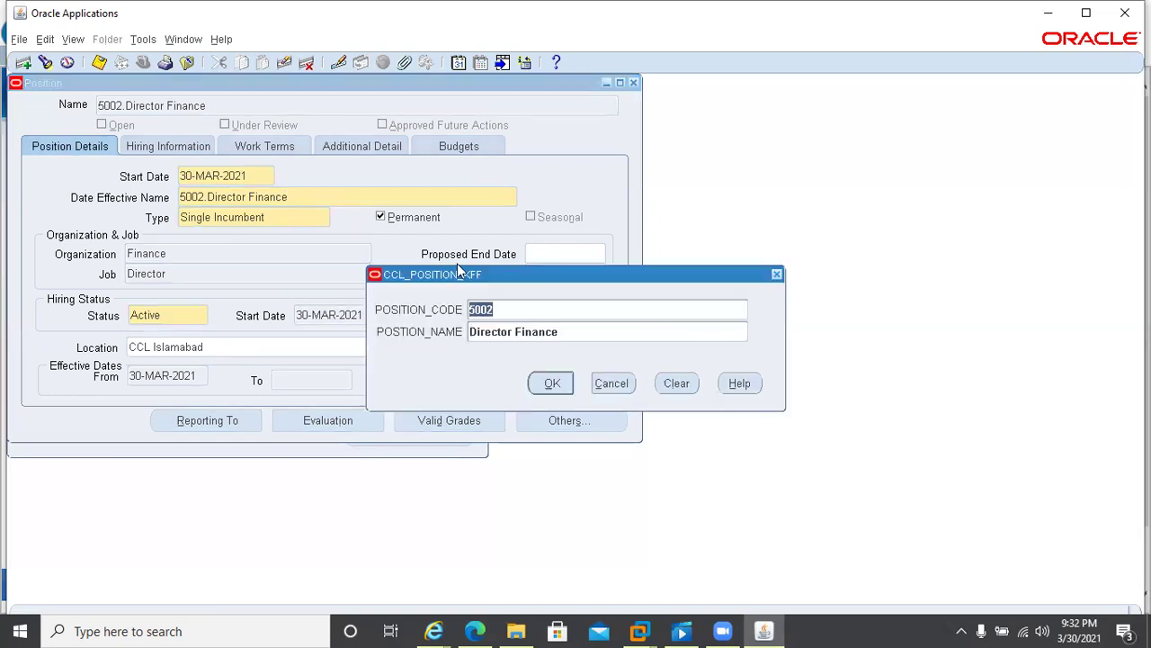
pyautogui.click(611, 385)
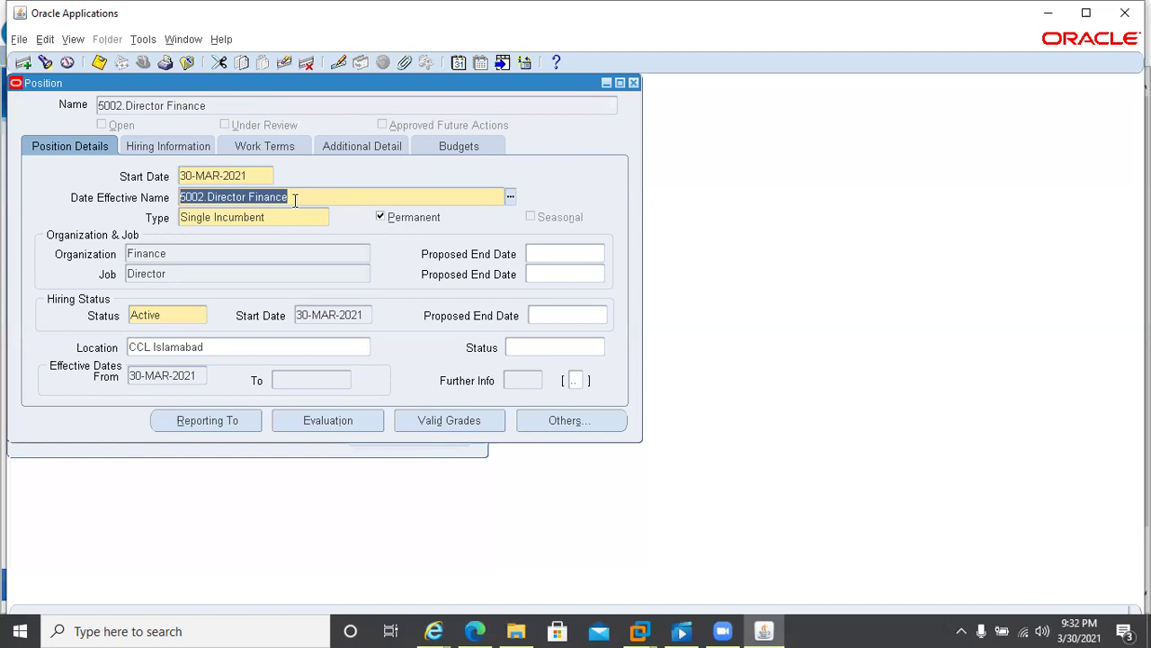
pyautogui.press('Up')
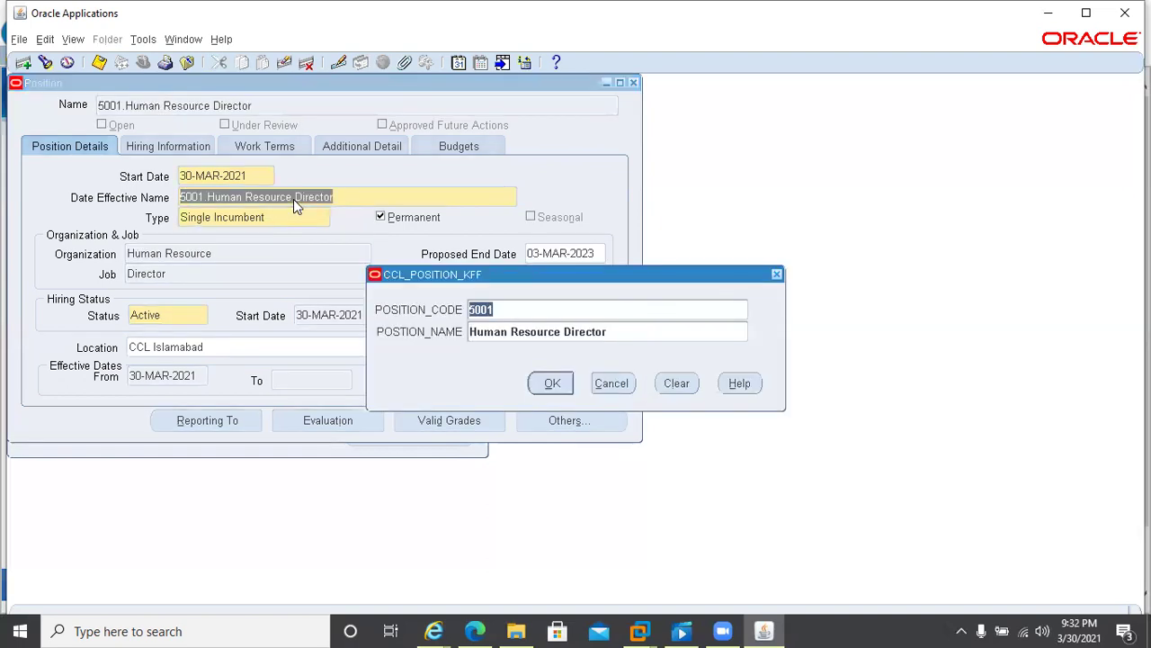
# Return to the 000001 Human Resource Director position and examine its position code and position name segments
pyautogui.click(597, 379)
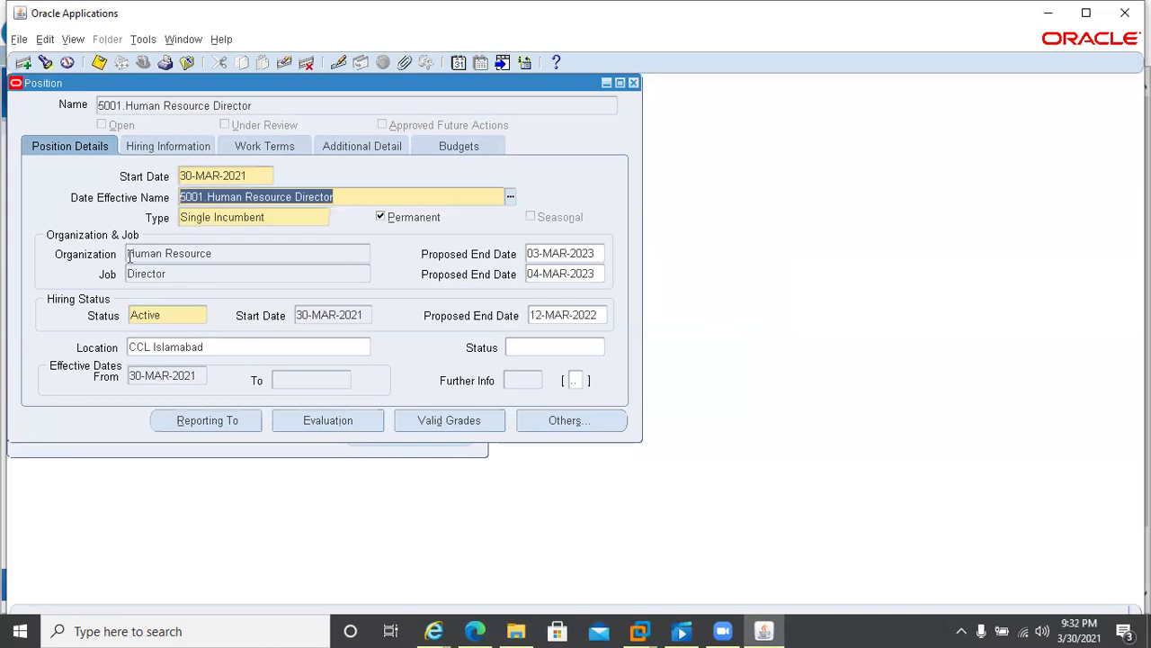
pyautogui.press('Up')
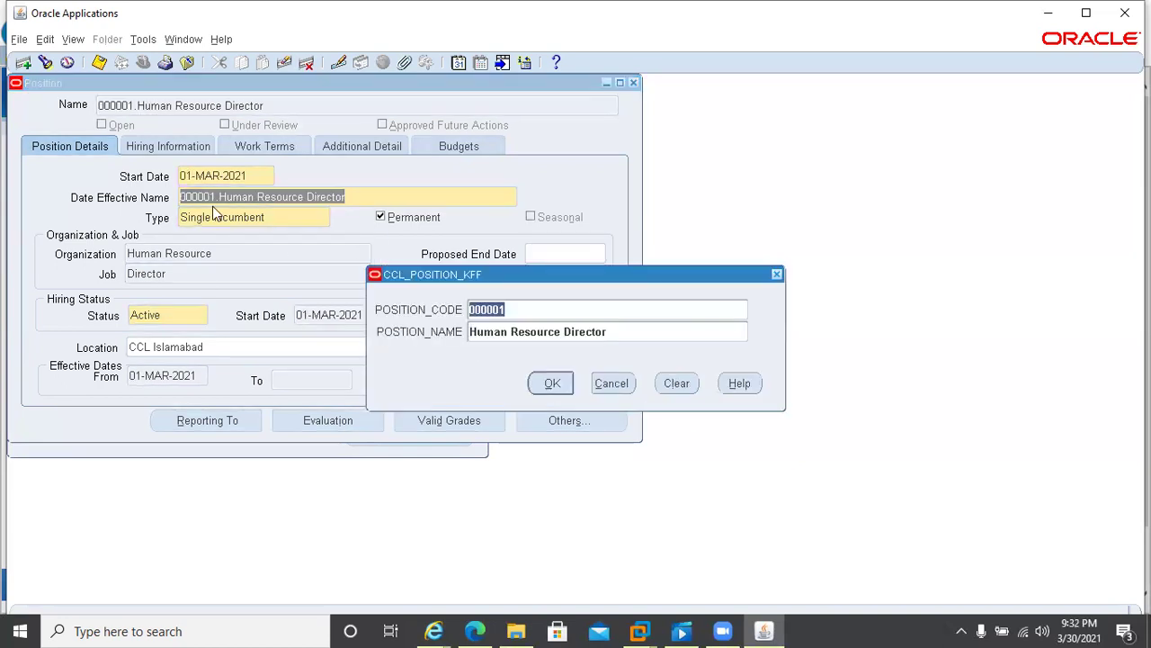
pyautogui.click(597, 383)
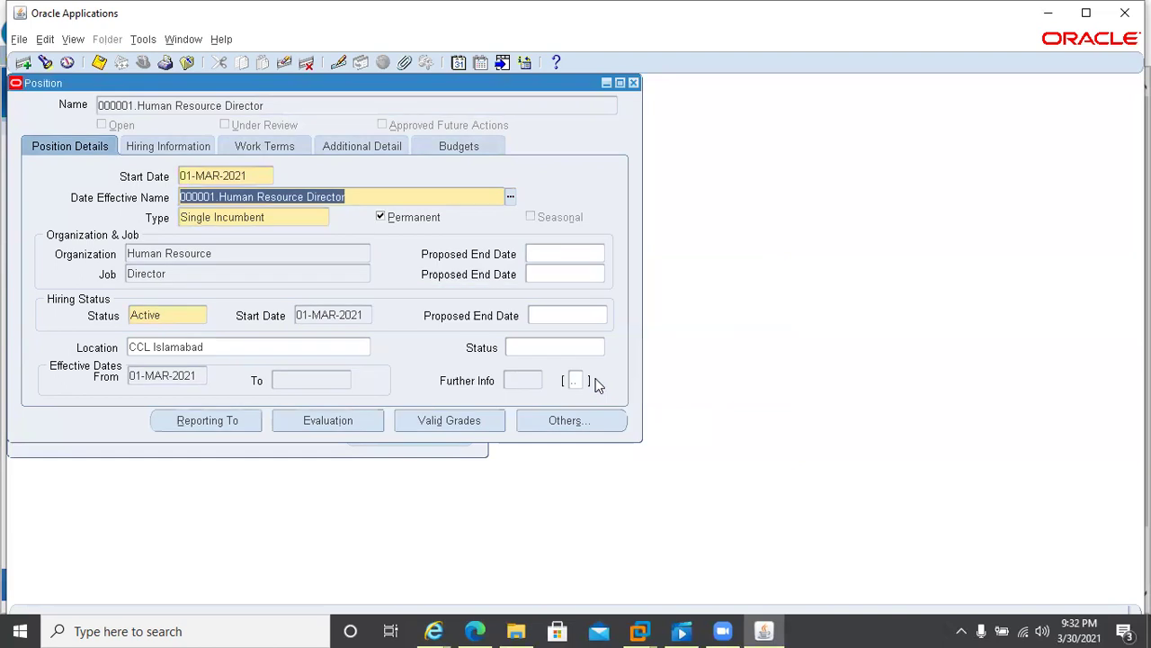
pyautogui.click(212, 196)
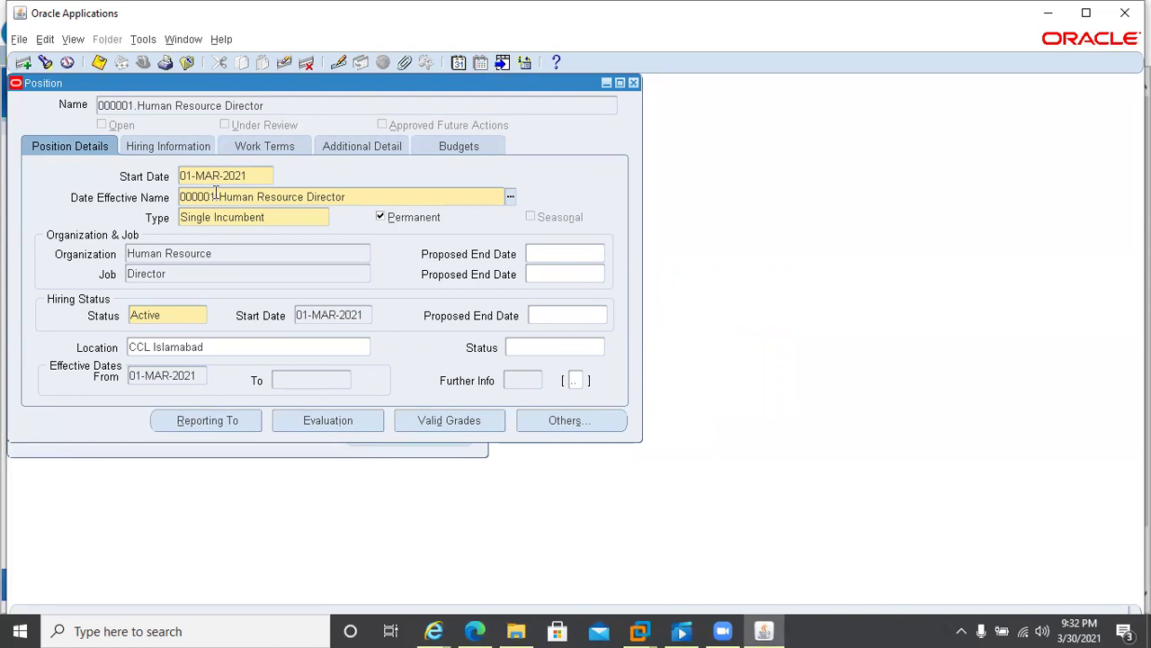
pyautogui.moveTo(216, 192); pyautogui.dragTo(162, 201)
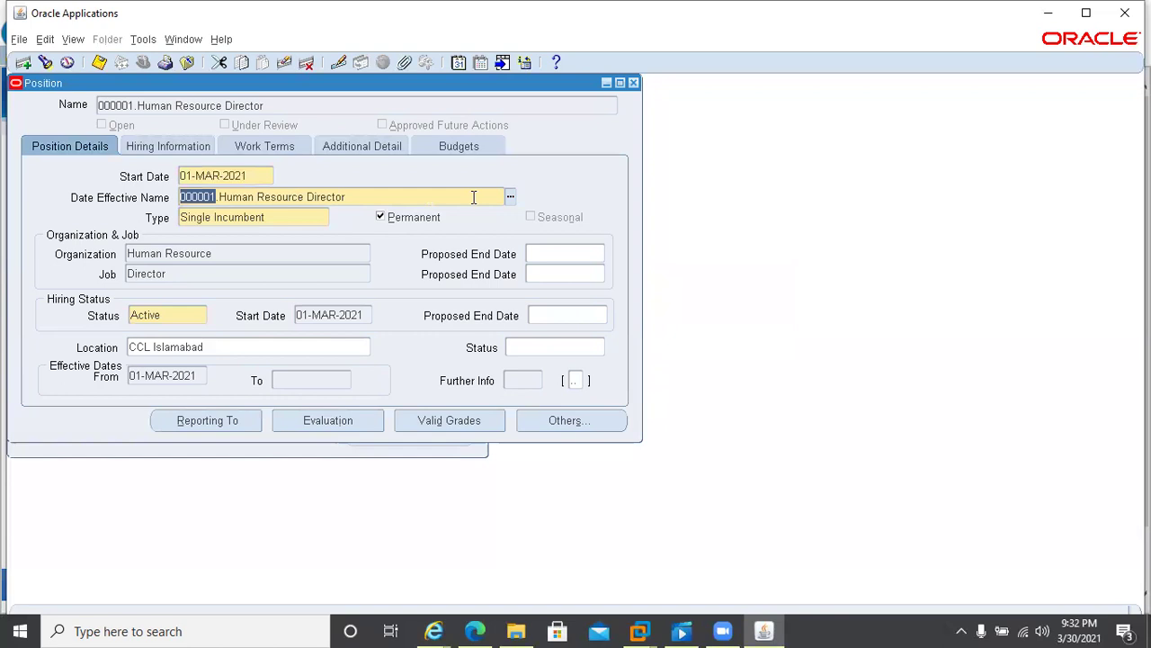
pyautogui.click(511, 199)
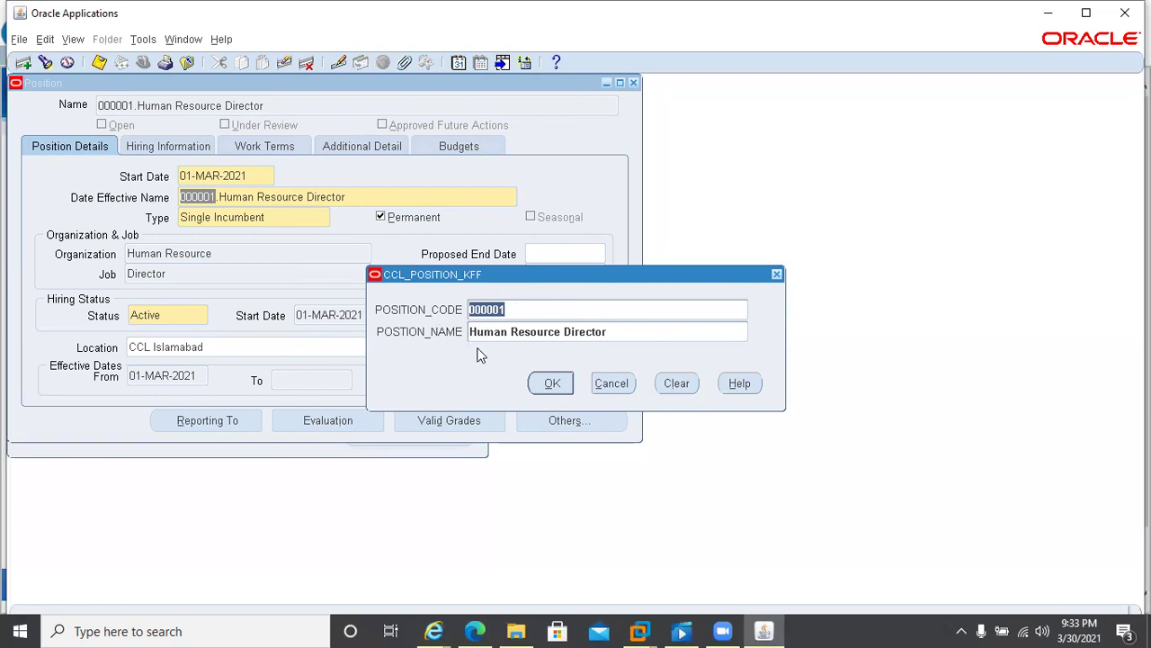
pyautogui.click(511, 308)
pyautogui.moveTo(514, 308); pyautogui.dragTo(446, 310)
pyautogui.click(618, 387)
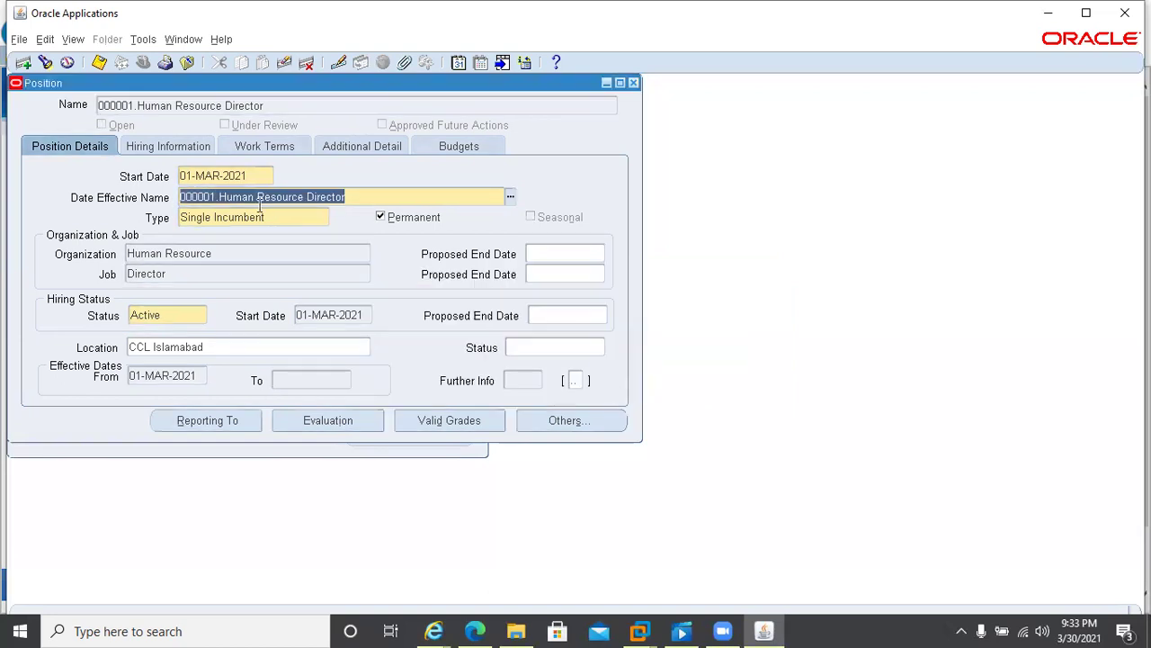
# Start a new position record, examine its blank position code and name segments, and cancel the segment entry
pyautogui.click(24, 63)
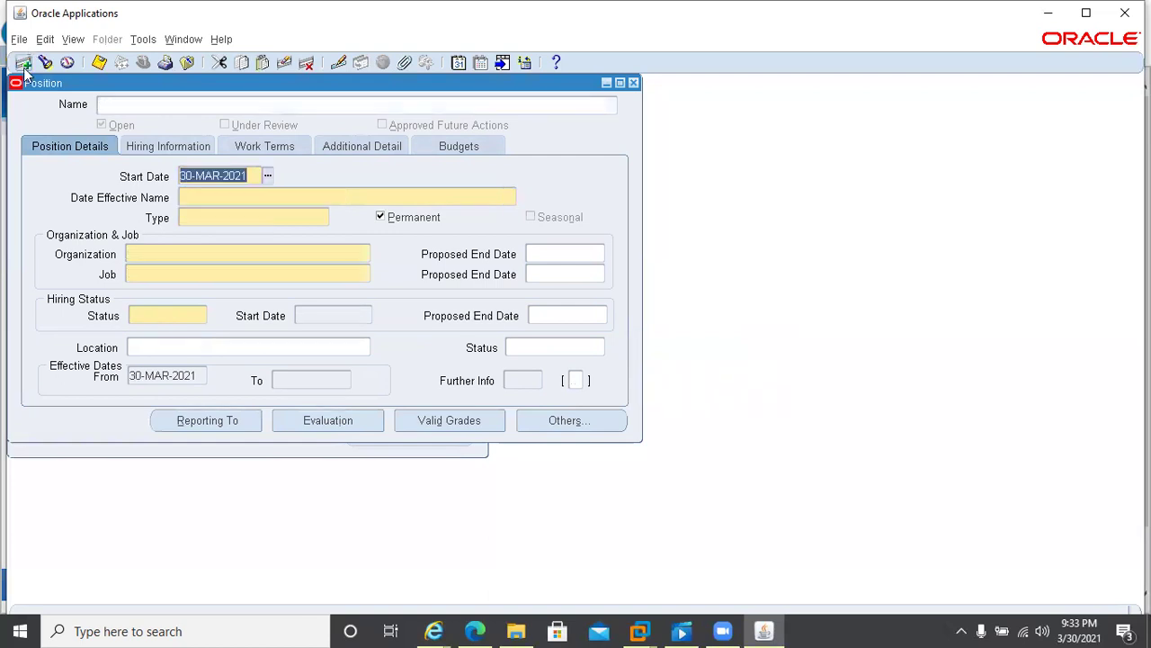
pyautogui.click(260, 200)
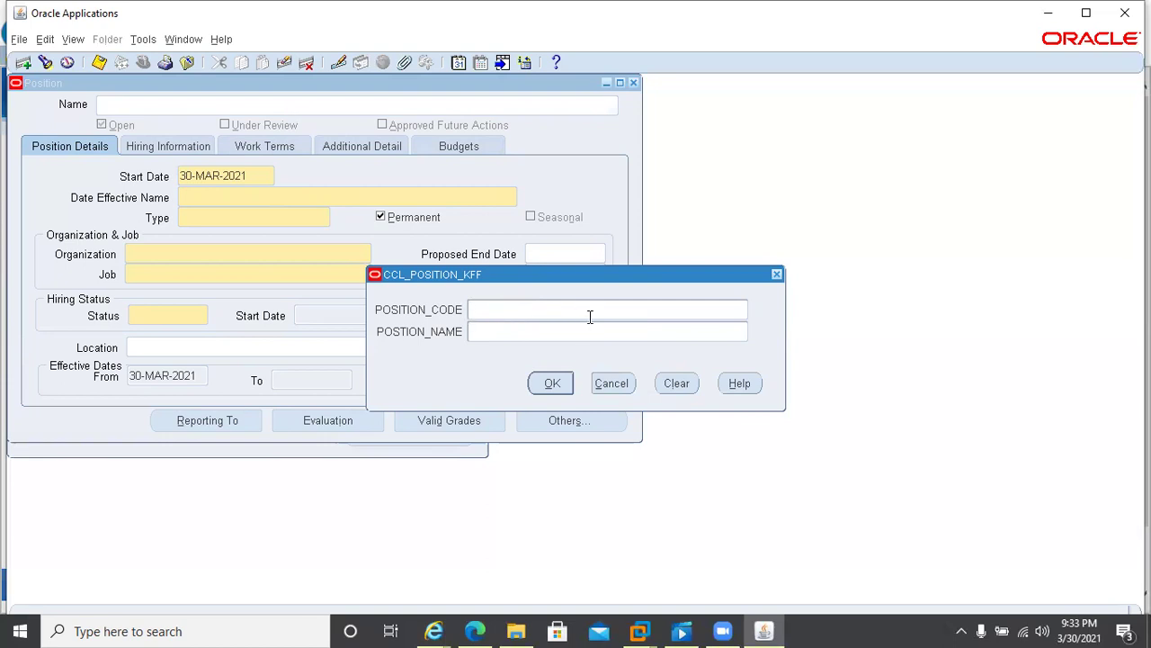
pyautogui.click(612, 383)
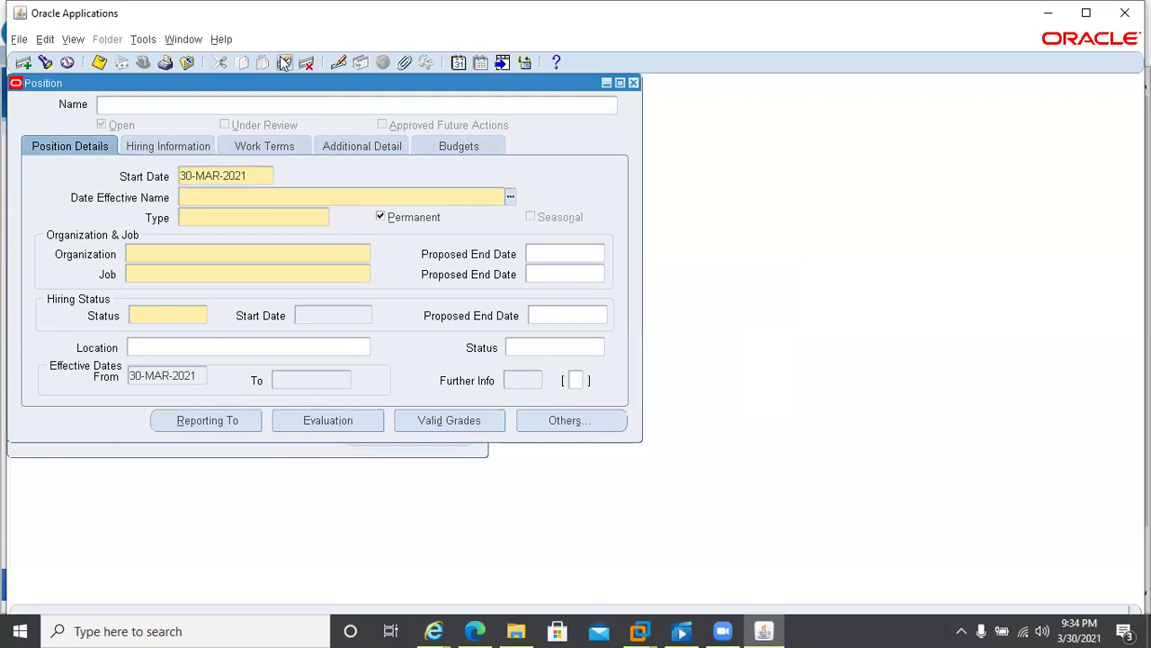
# Retrieve all positions again and recheck the code format of the first Human Resource Director position, 000001
pyautogui.hotkey('ctrl', 'F11')
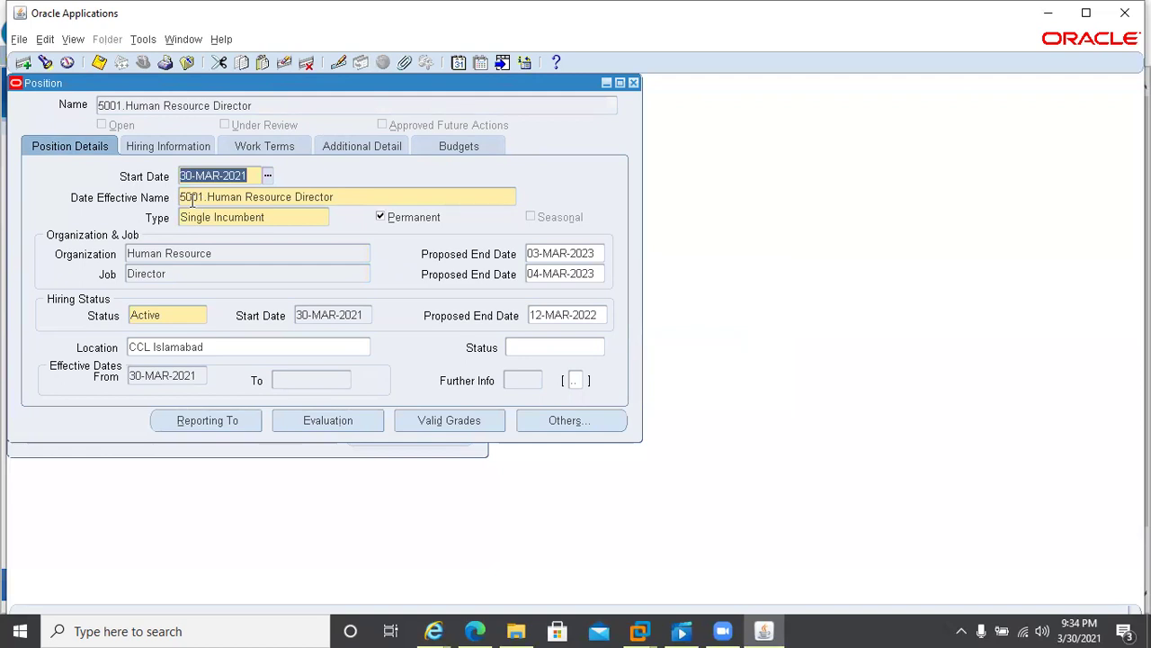
pyautogui.press('Up')
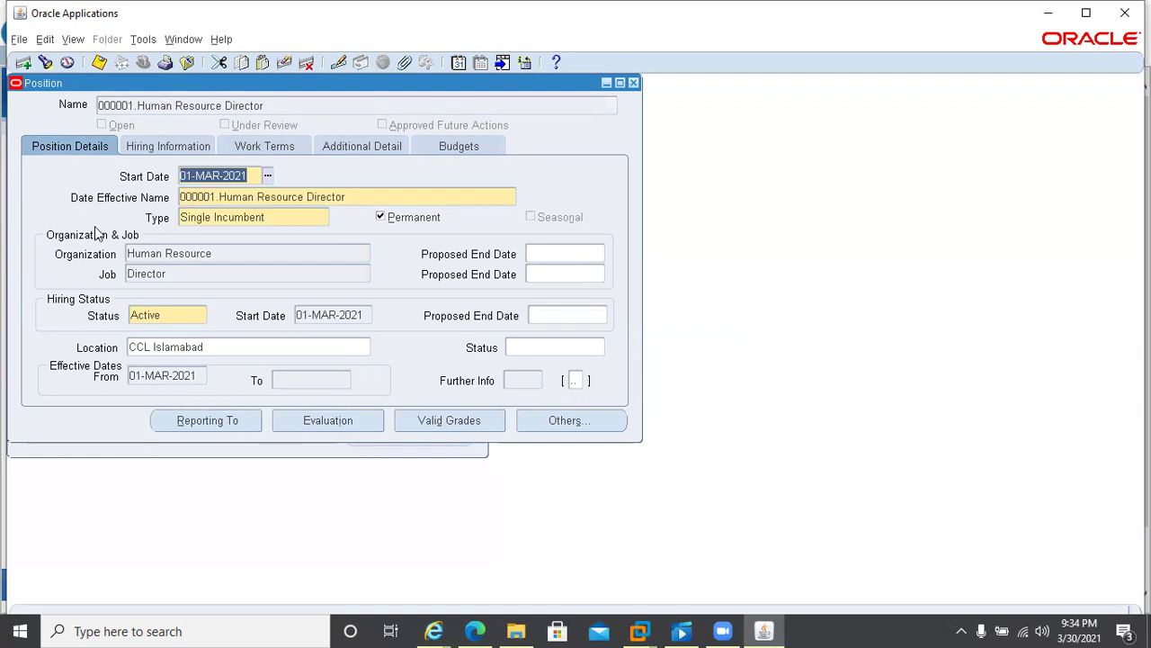
pyautogui.press('Up')
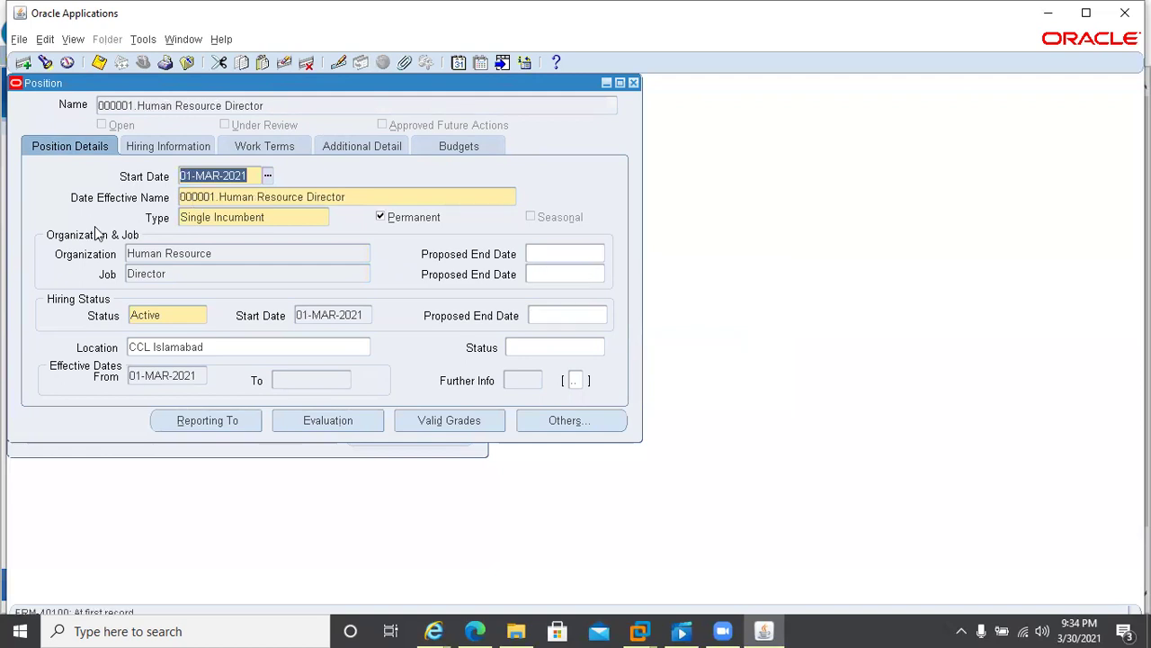
pyautogui.click(213, 197)
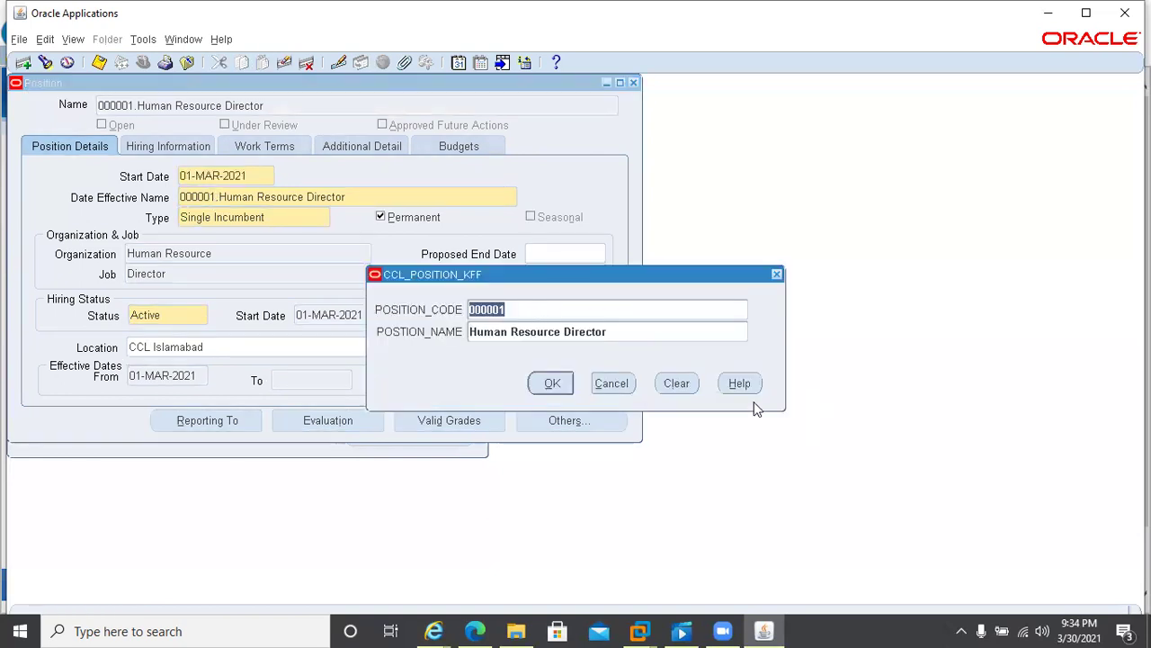
pyautogui.click(599, 385)
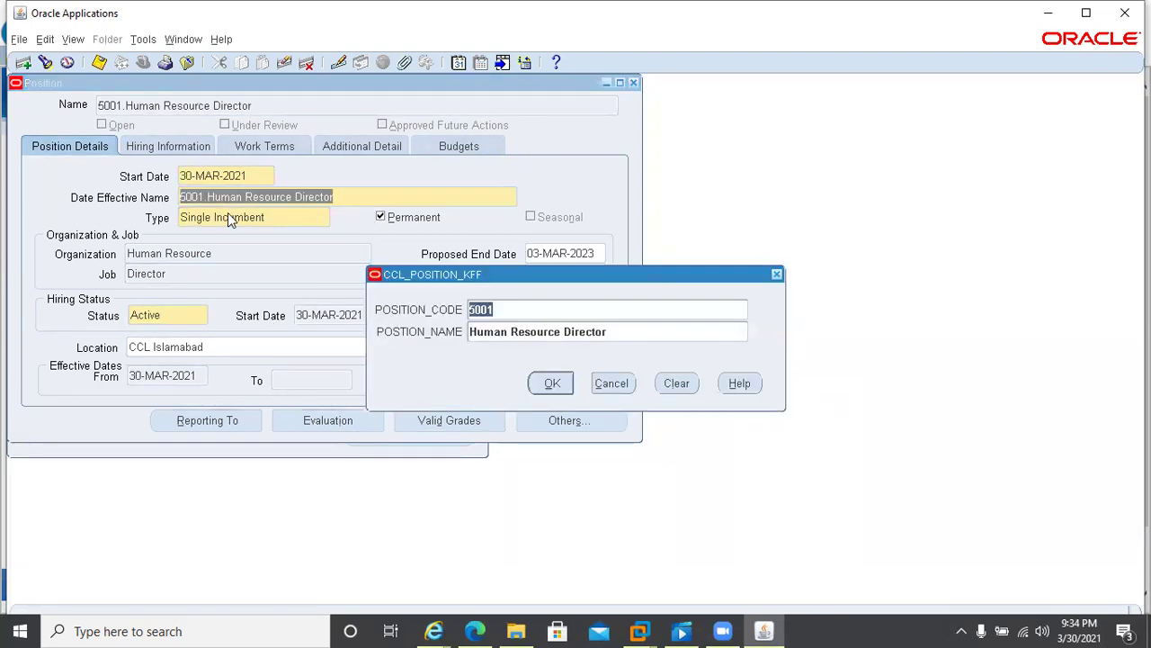
# Change the position code of the 5001 Human Resource Director to 000002 and save it as a Correction
pyautogui.write('000001')
pyautogui.press('BackSpace')
pyautogui.write('2')
pyautogui.click(550, 383)
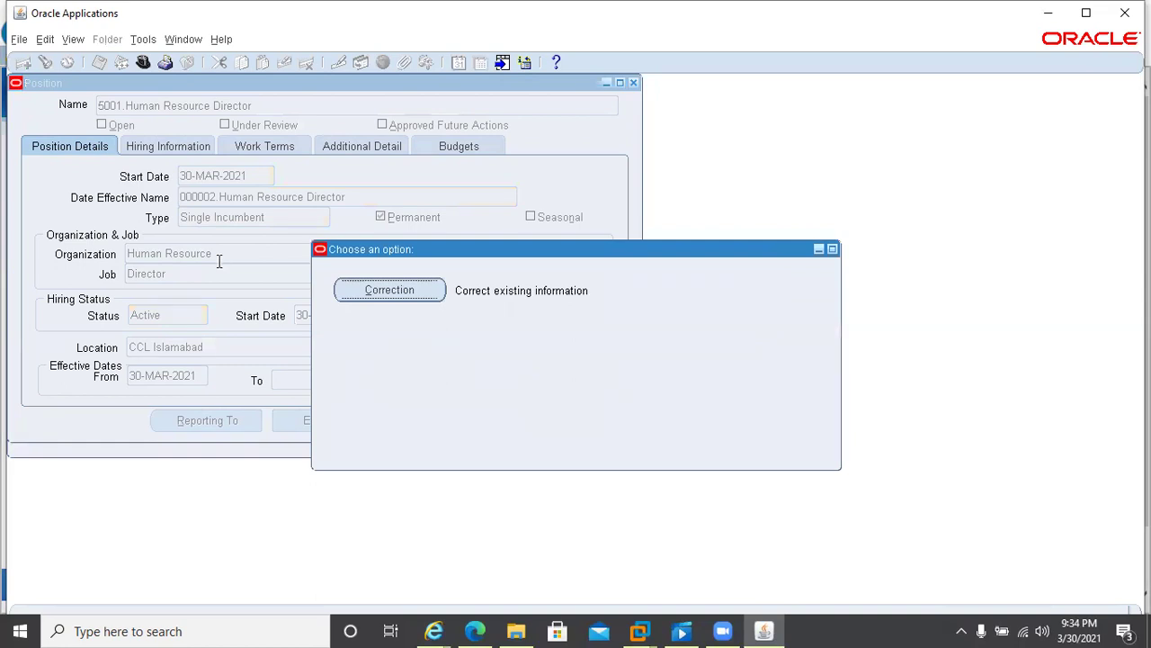
pyautogui.click(363, 293)
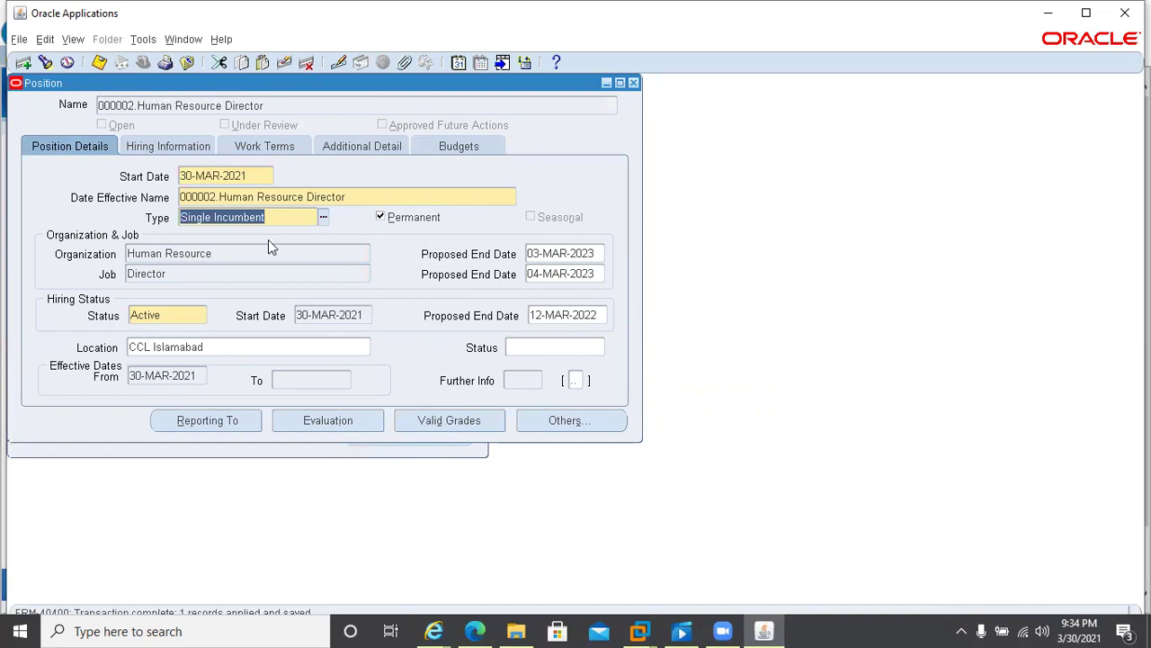
# Change the position code of the 5002 Director Finance to 000003 as a Correction and save the record
pyautogui.click(193, 200)
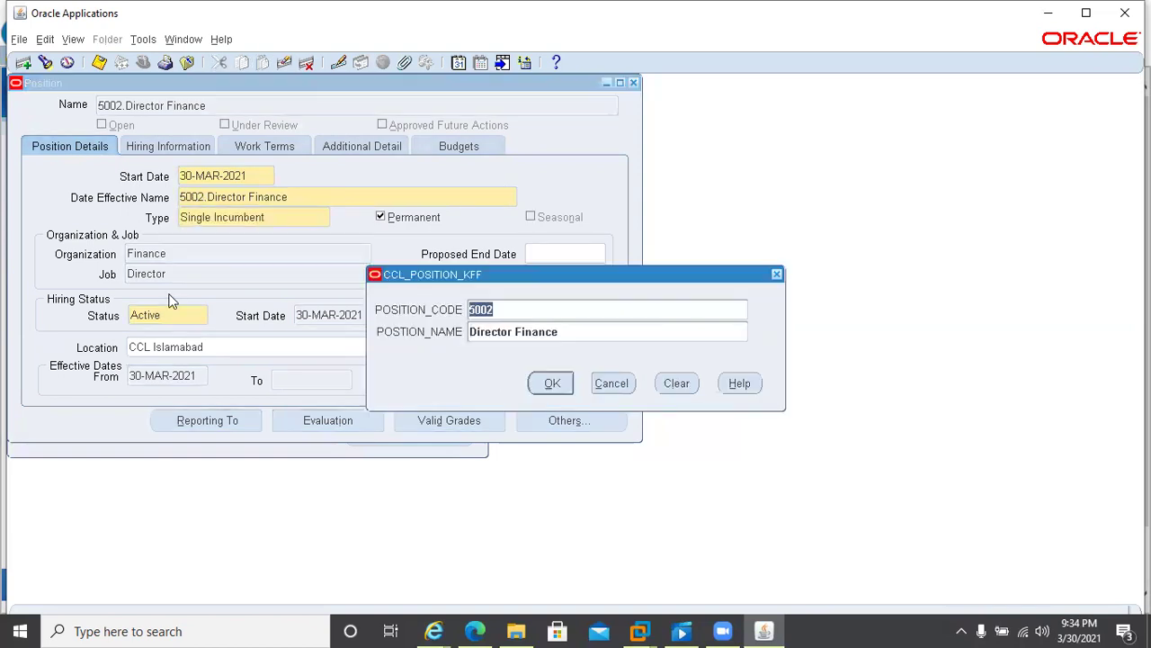
pyautogui.write('000001')
pyautogui.press('BackSpace')
pyautogui.write('3')
pyautogui.click(545, 387)
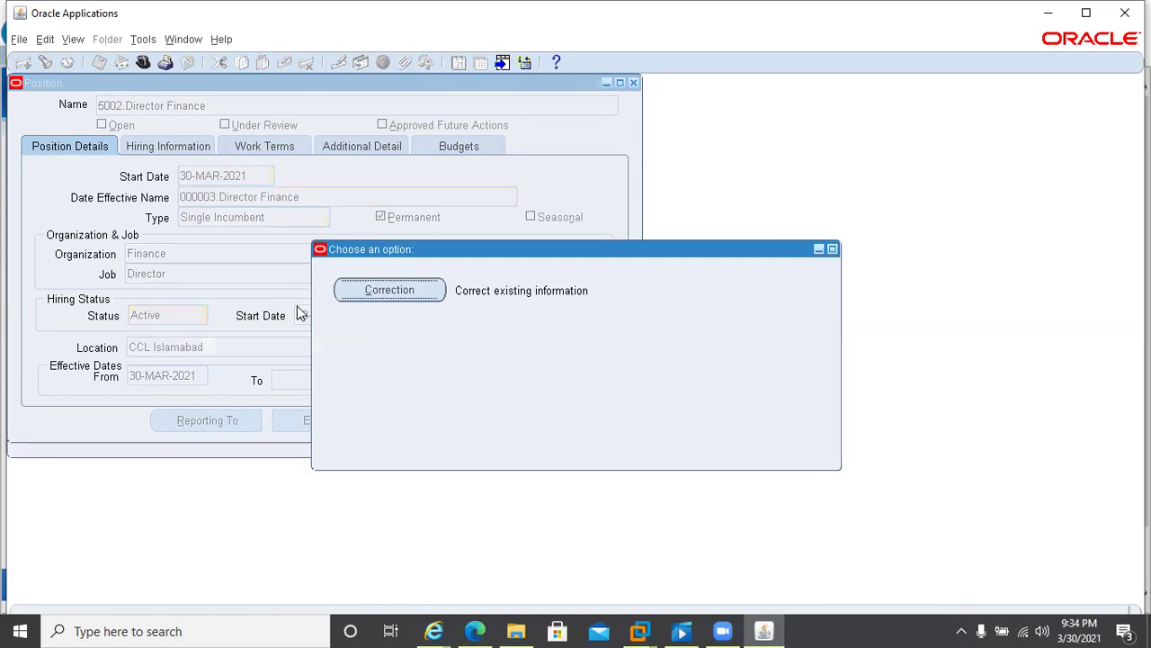
pyautogui.press('Return')
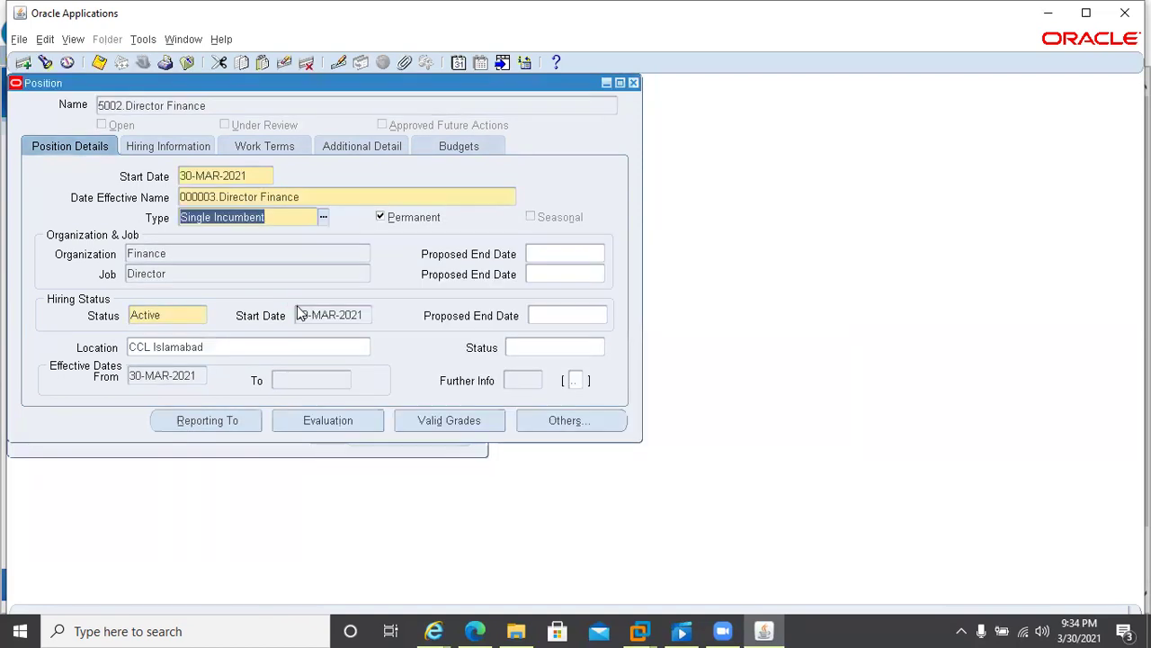
pyautogui.hotkey('ctrl', 's')
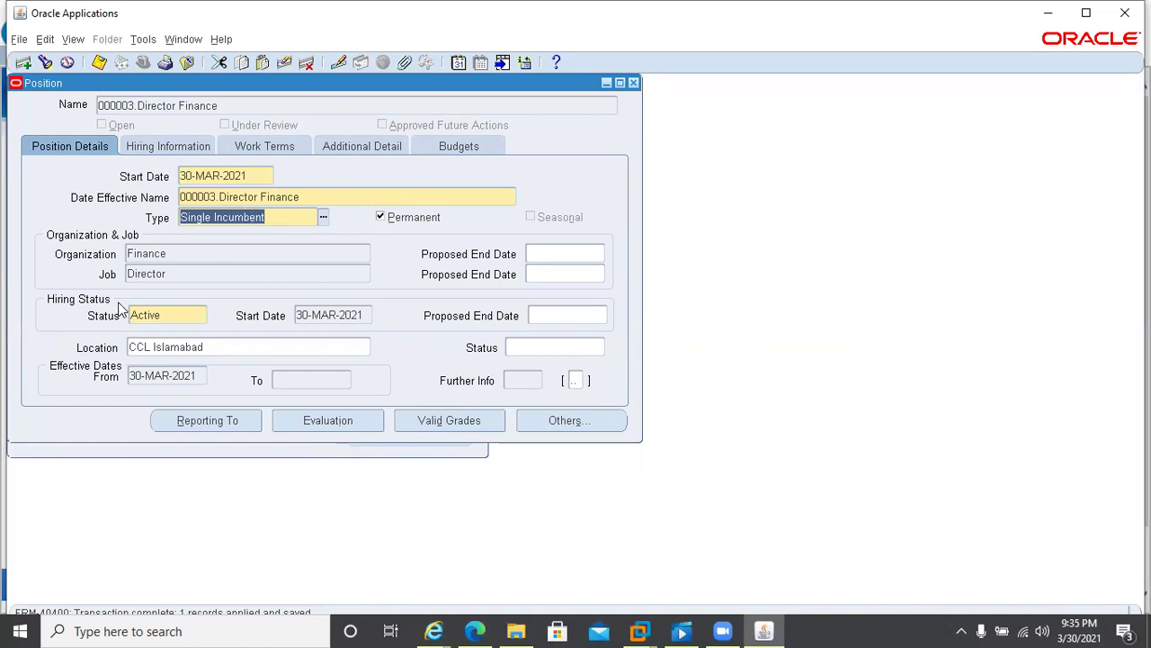
# Try to delete the 000001 Human Resource Director position with the Purge option
pyautogui.press('Up')
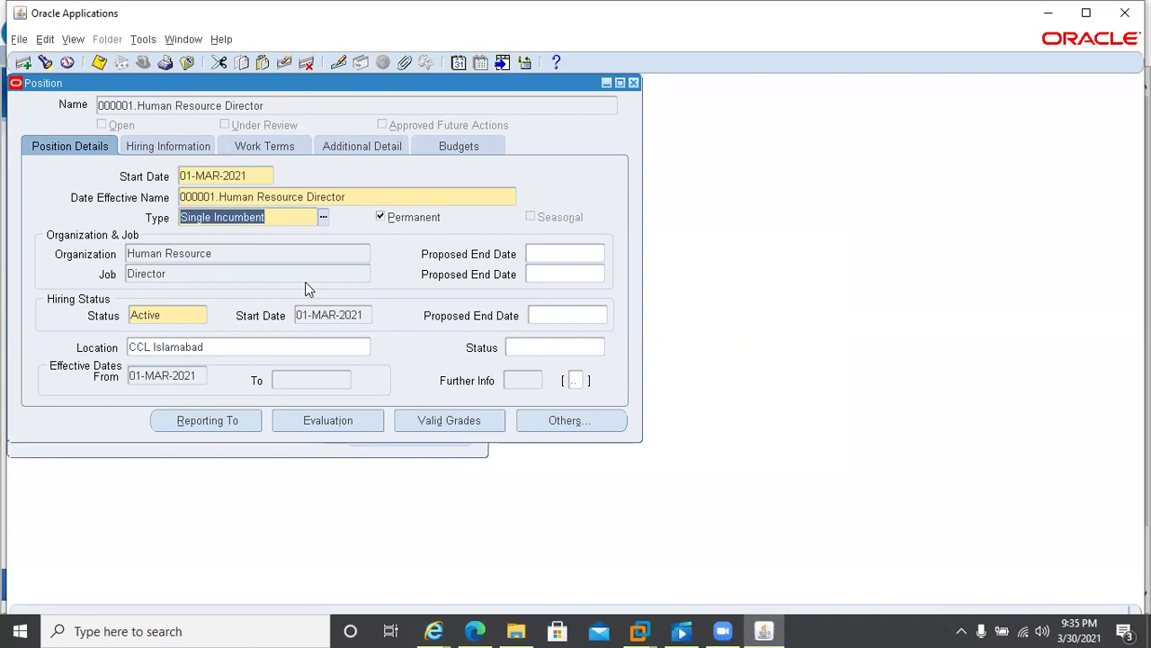
pyautogui.click(306, 62)
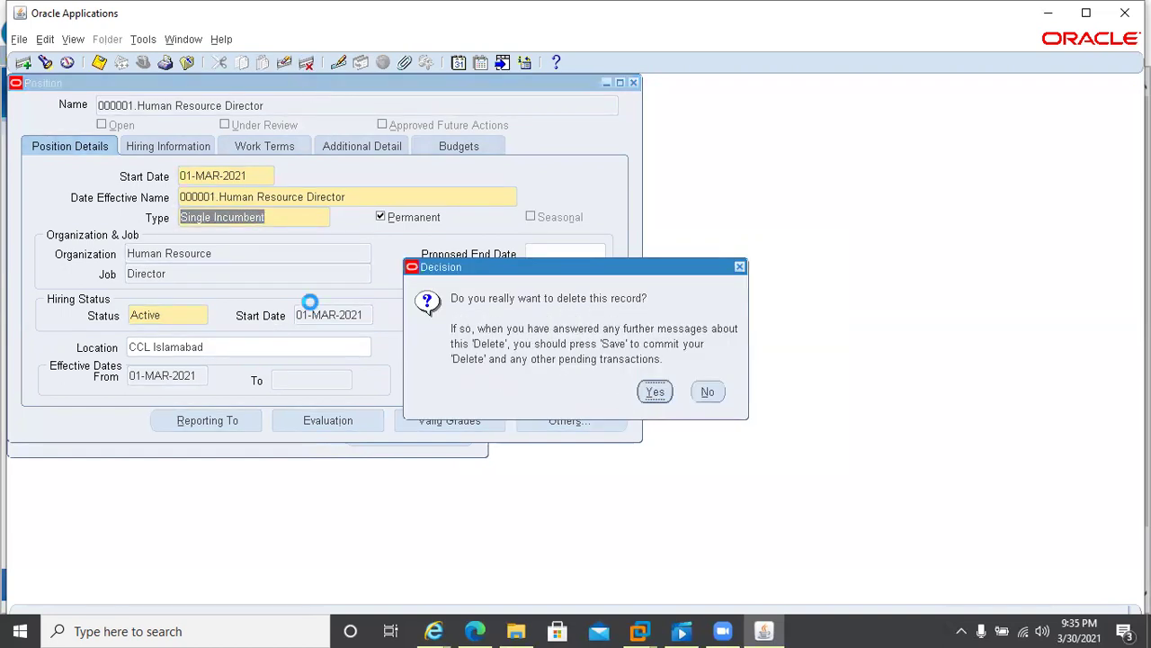
pyautogui.press('Return')
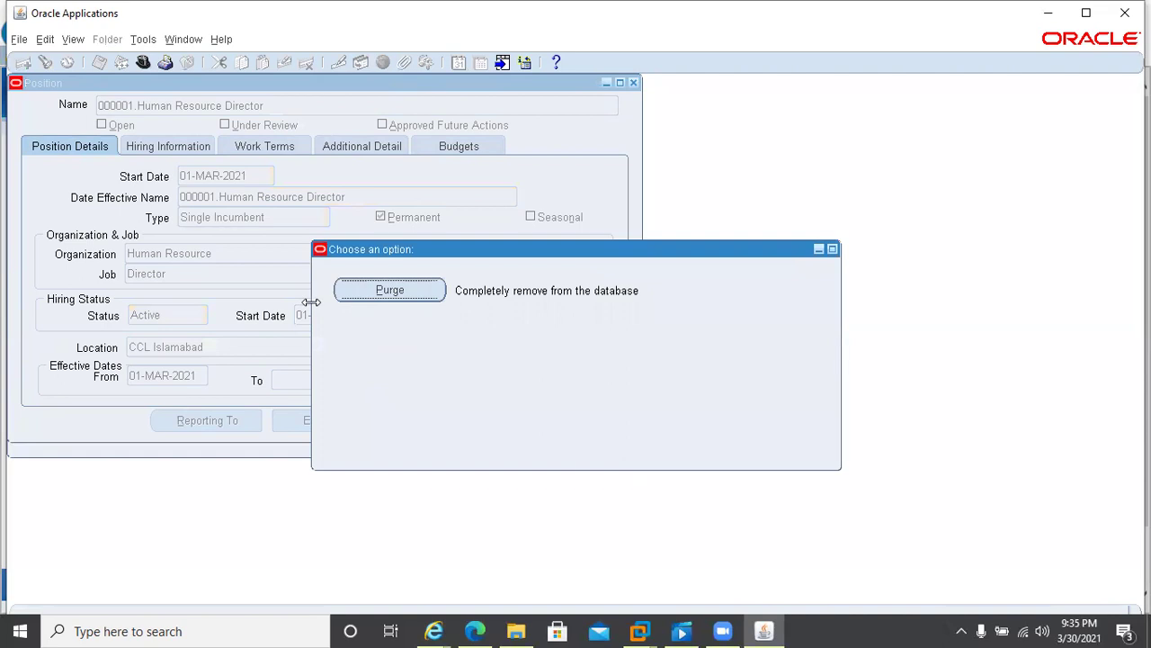
pyautogui.click(382, 289)
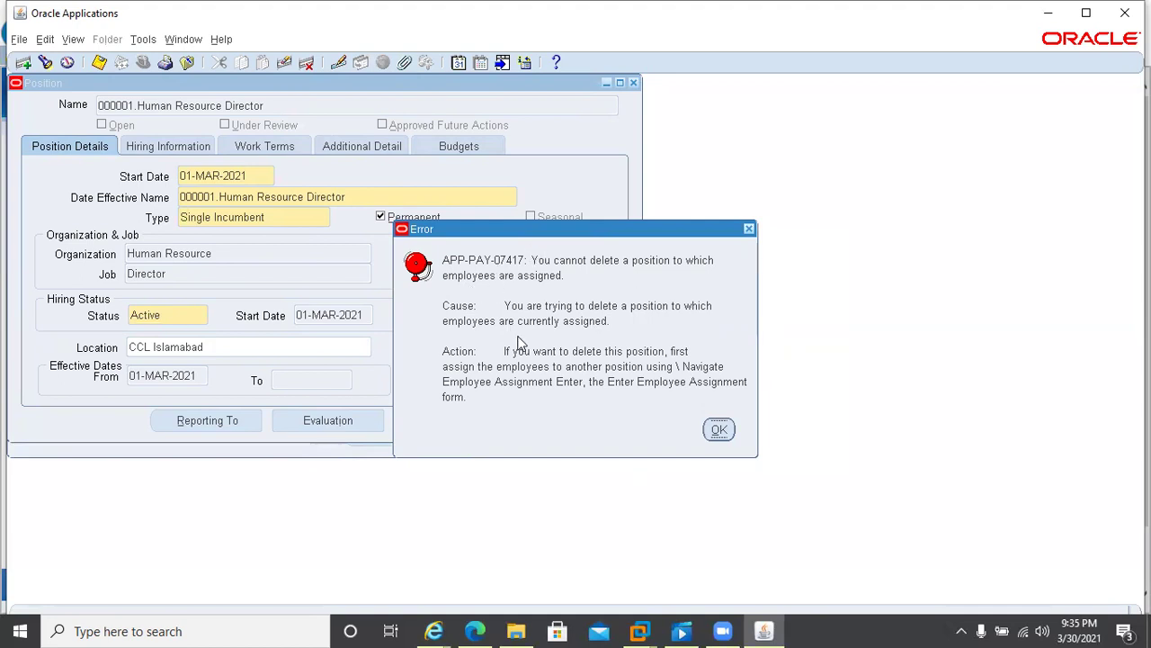
pyautogui.click(719, 430)
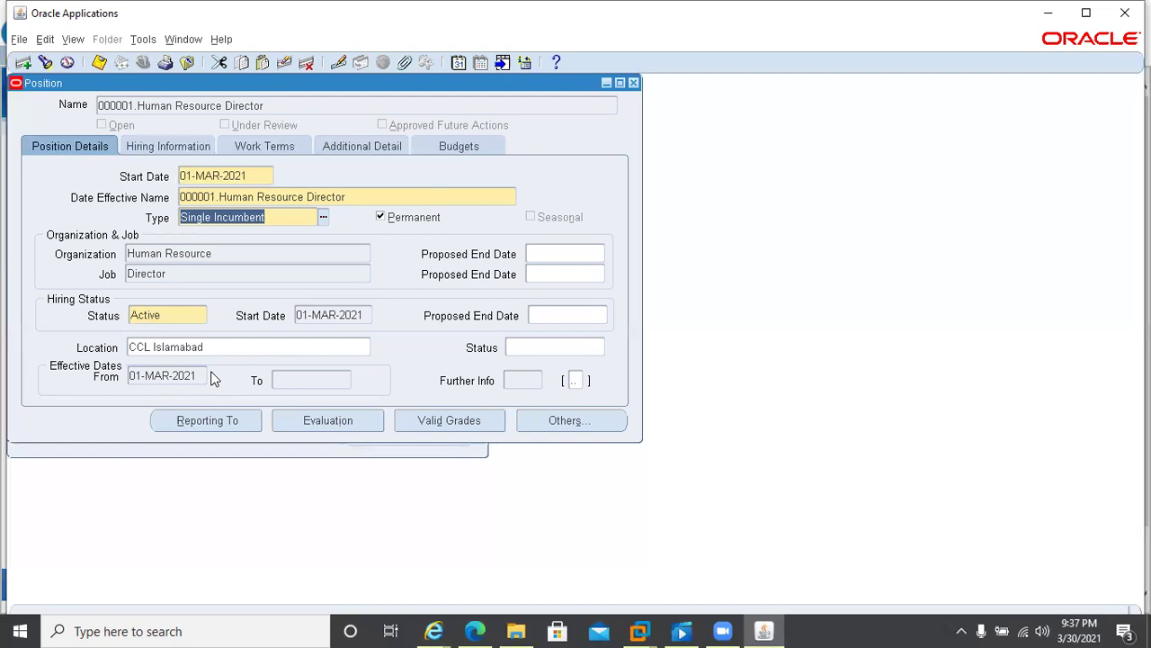
# Check the effective date without altering it, and try once more to purge the 000001 Human Resource Director position
pyautogui.click(460, 65)
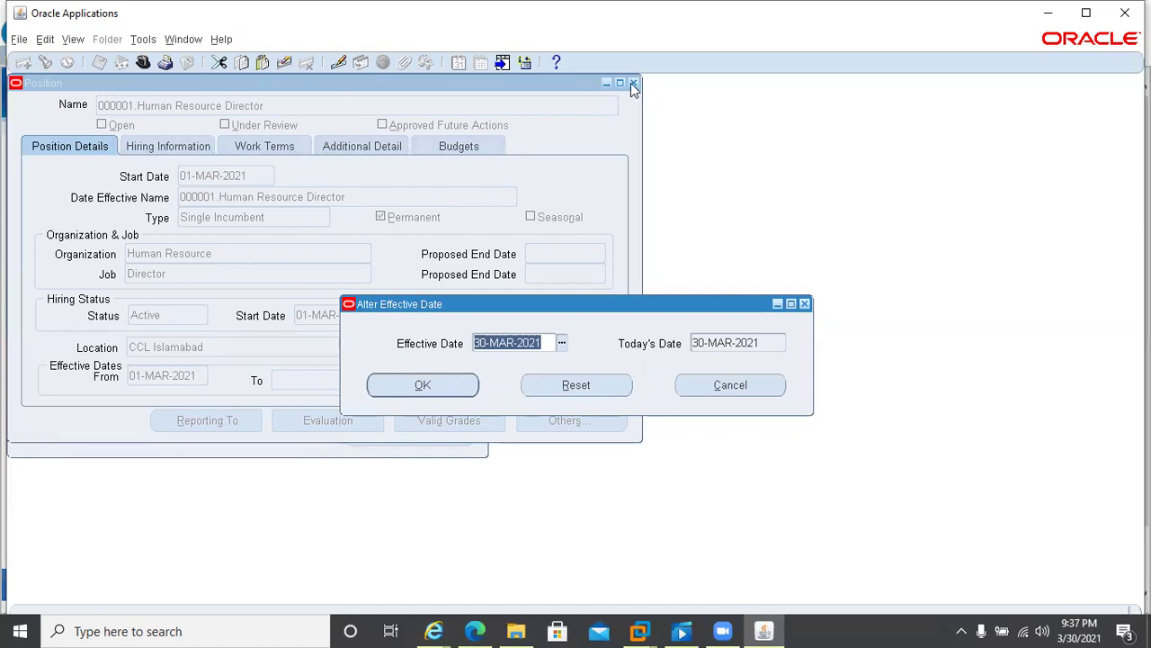
pyautogui.click(730, 385)
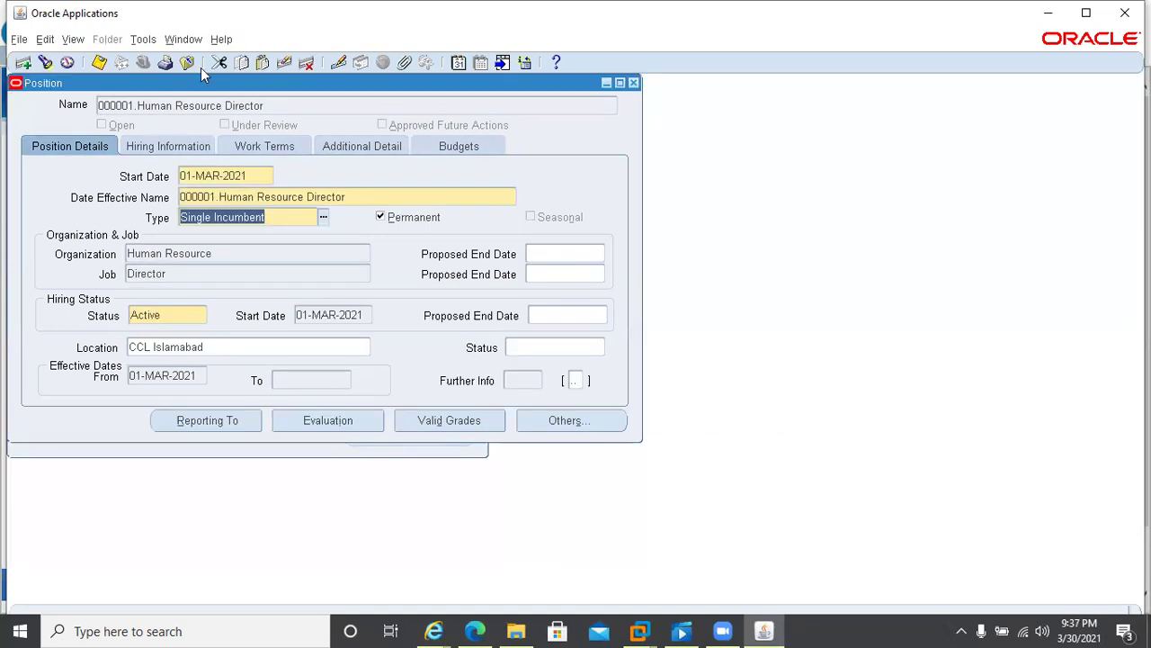
pyautogui.click(306, 62)
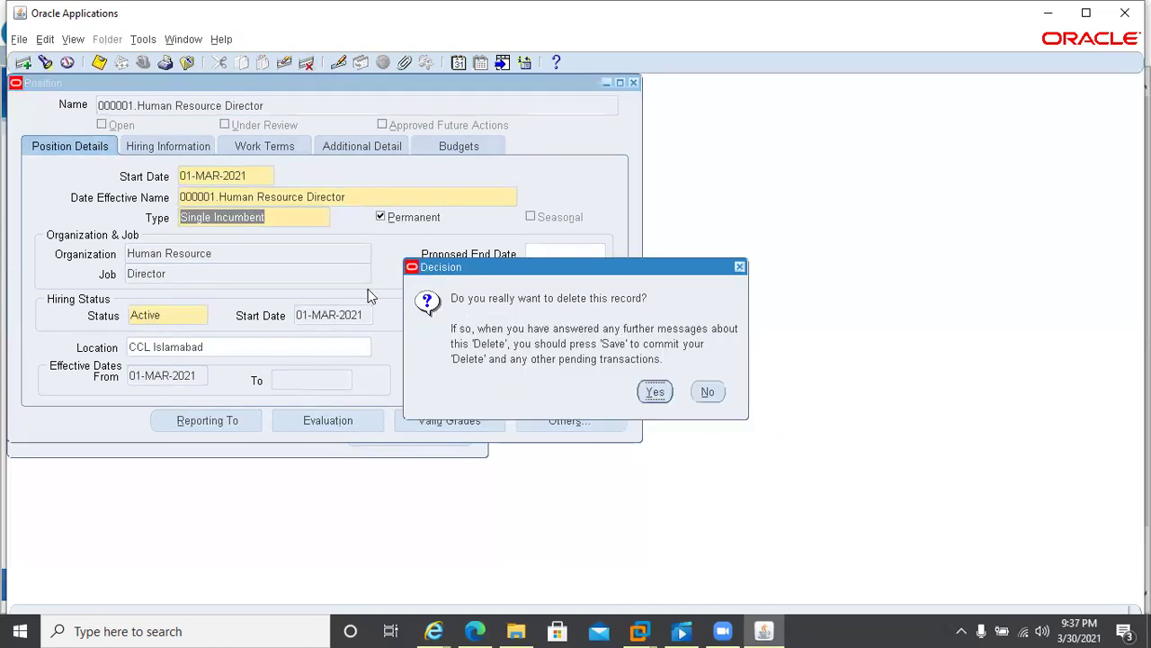
pyautogui.click(655, 392)
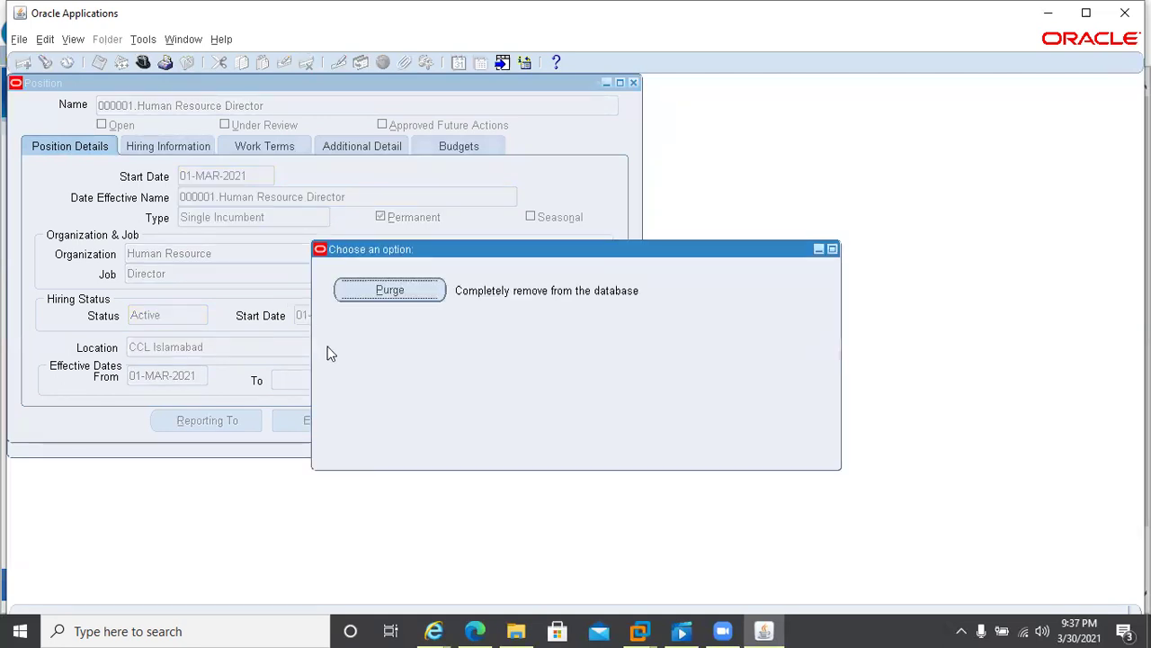
pyautogui.click(392, 291)
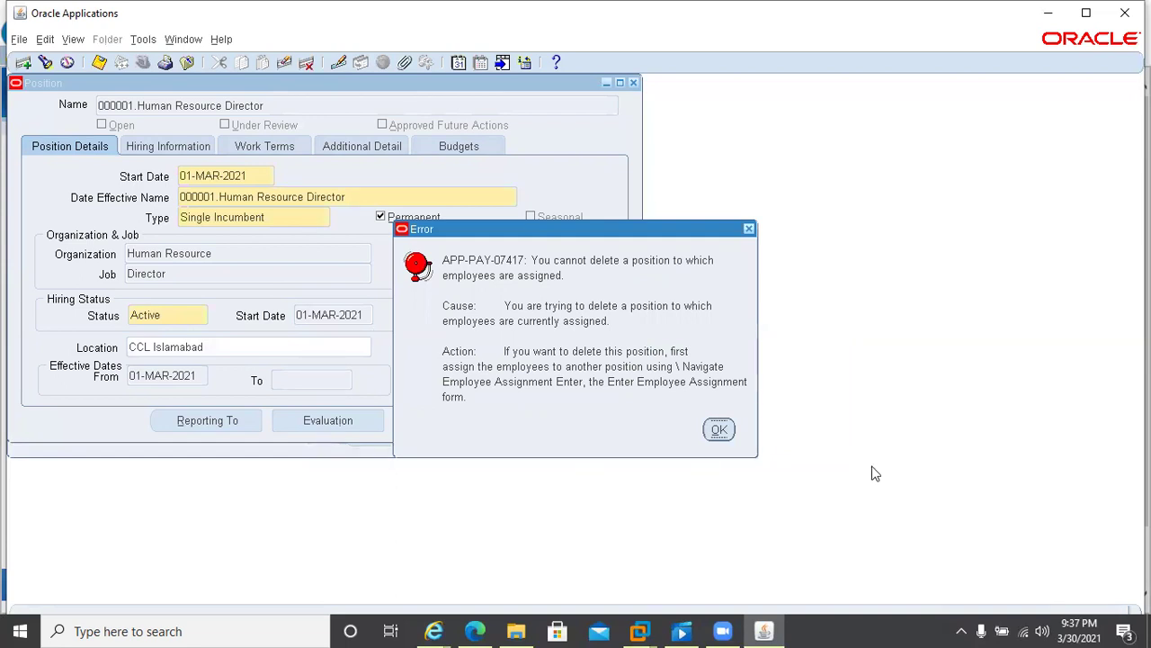
pyautogui.click(717, 431)
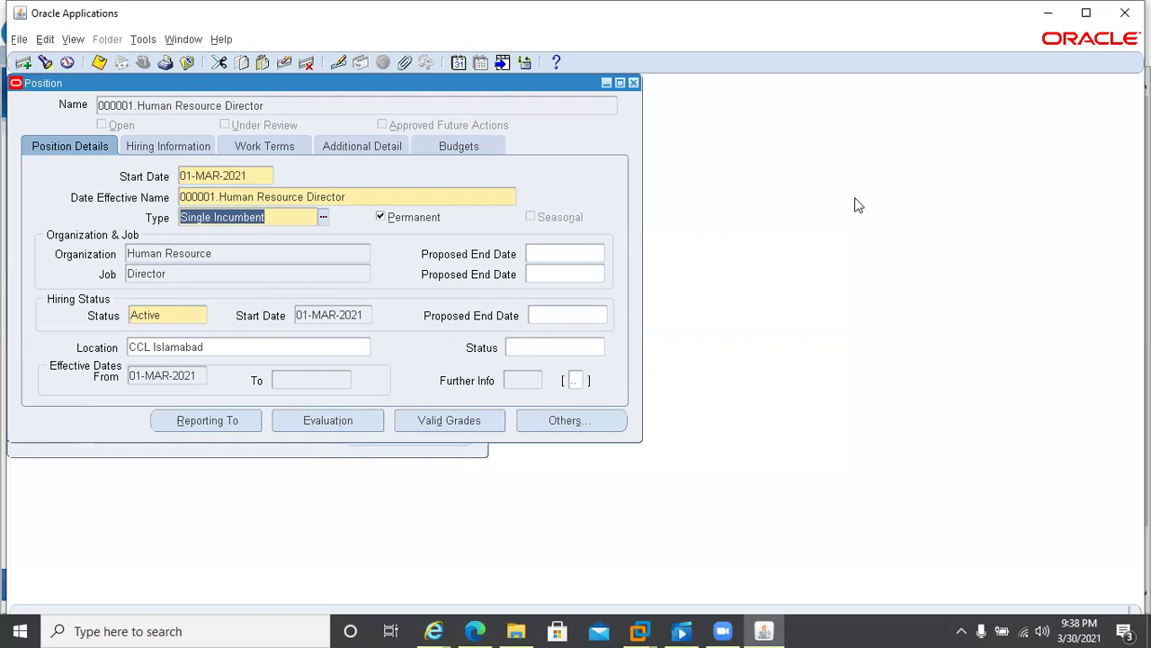
# Go to the 000002 Human Resource Director position and alter the effective date to 30-APR-2021
pyautogui.click(1086, 18)
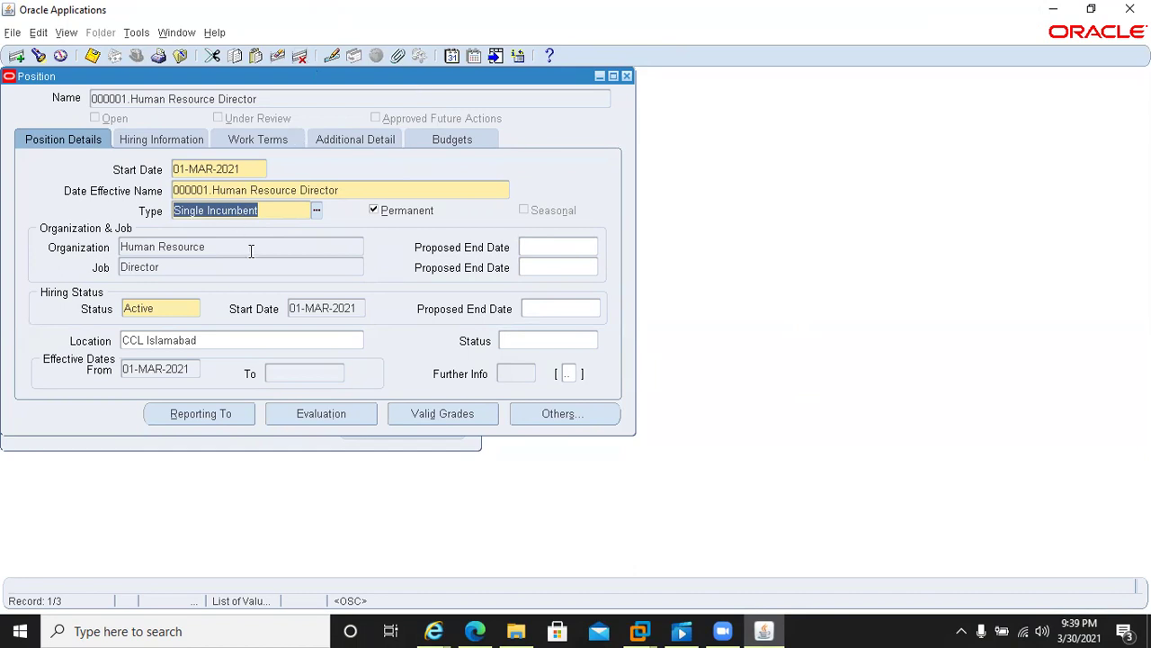
pyautogui.press('Down')
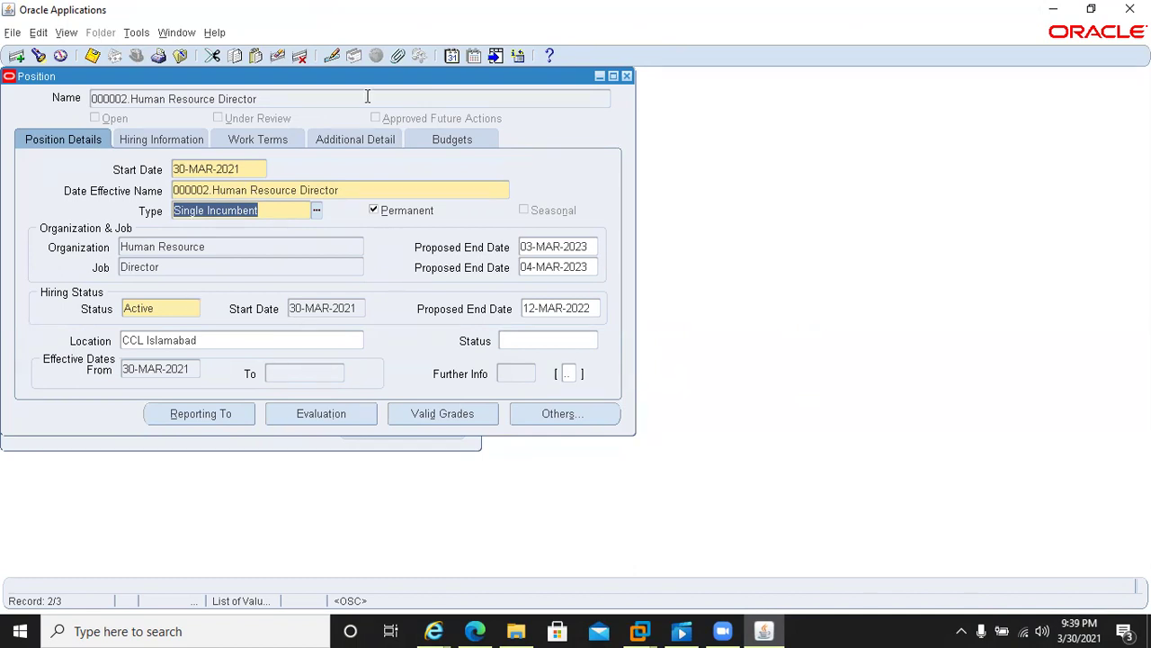
pyautogui.click(449, 58)
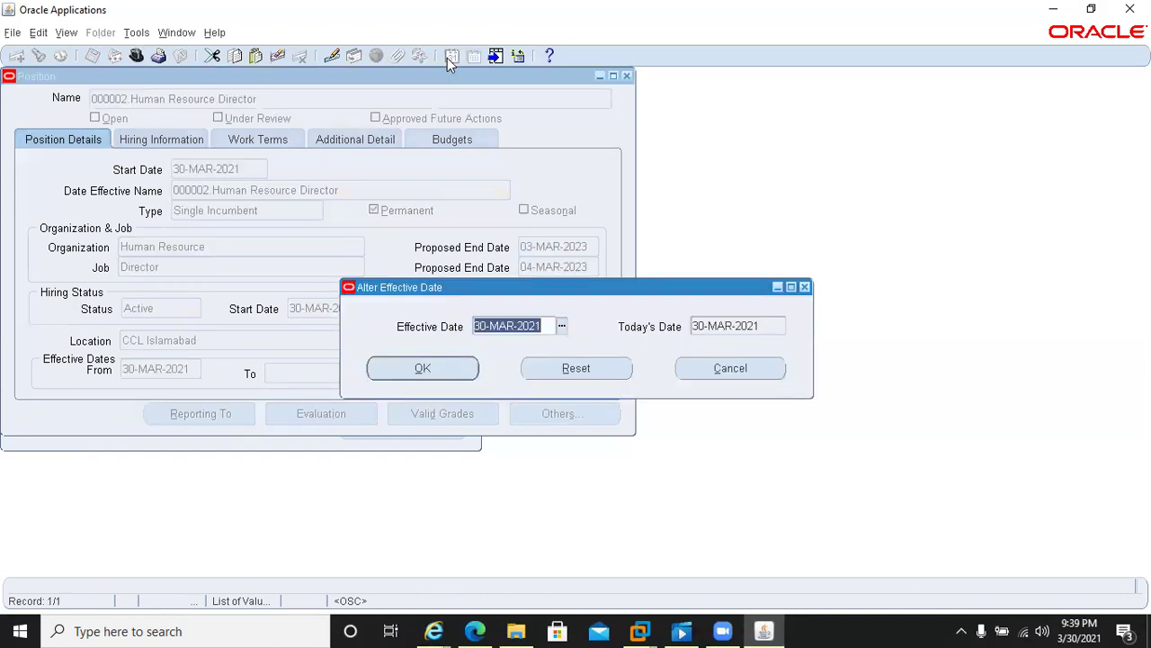
pyautogui.write('30AP')
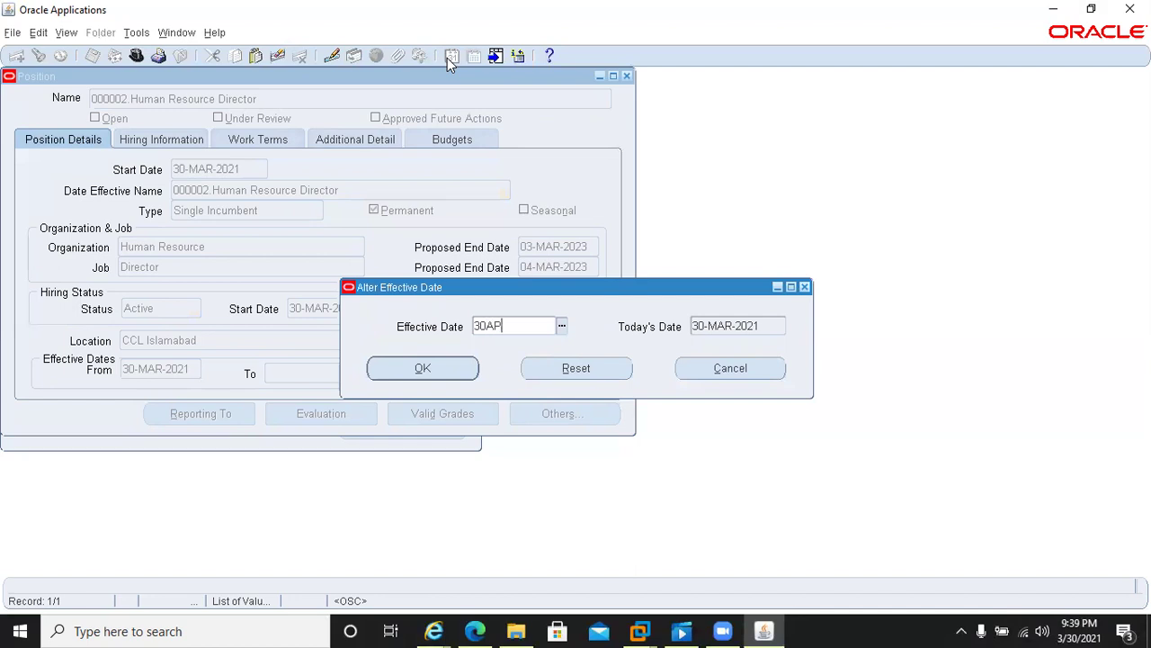
pyautogui.write('RR2021')
pyautogui.click(400, 372)
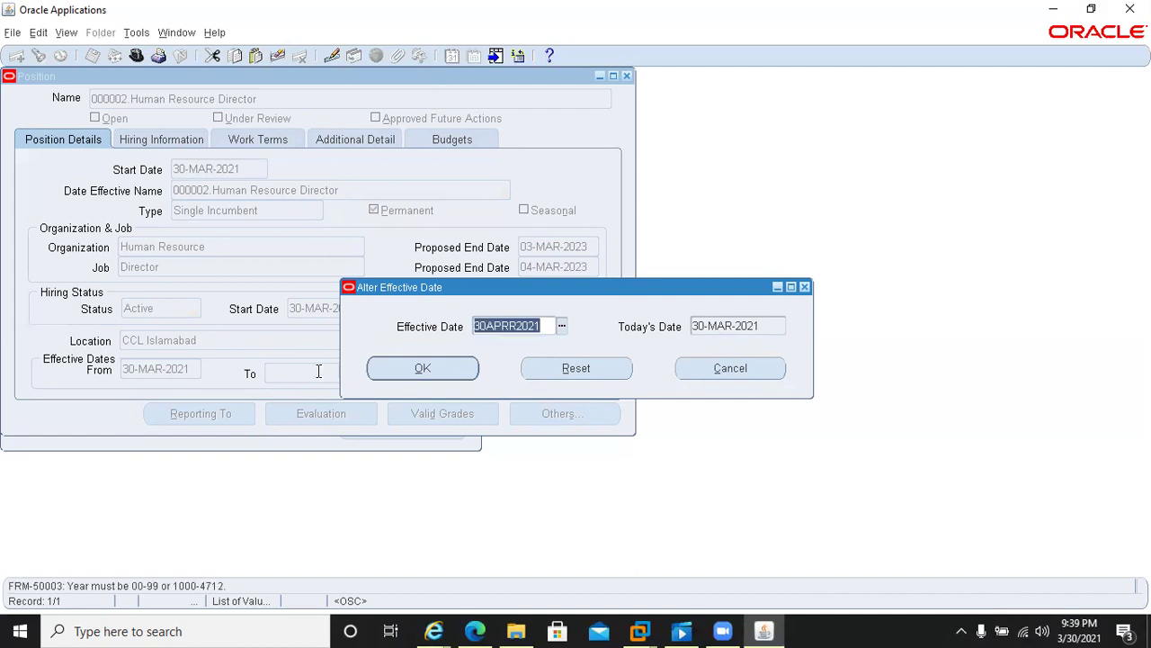
pyautogui.click(497, 329)
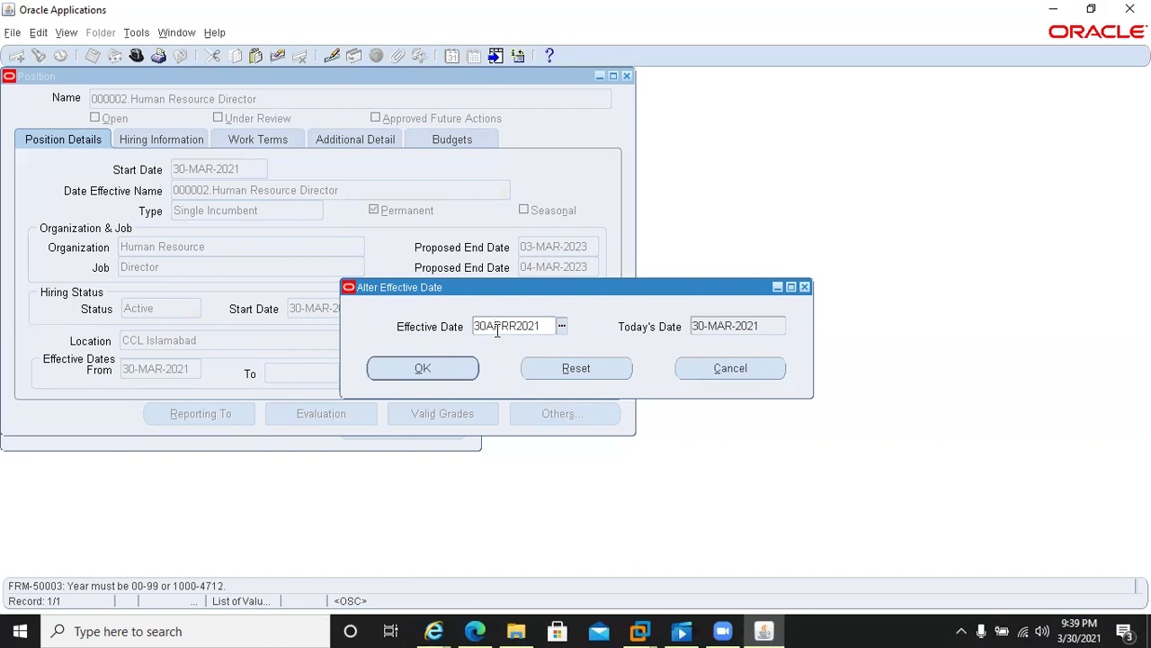
pyautogui.press('Delete')
pyautogui.click(402, 369)
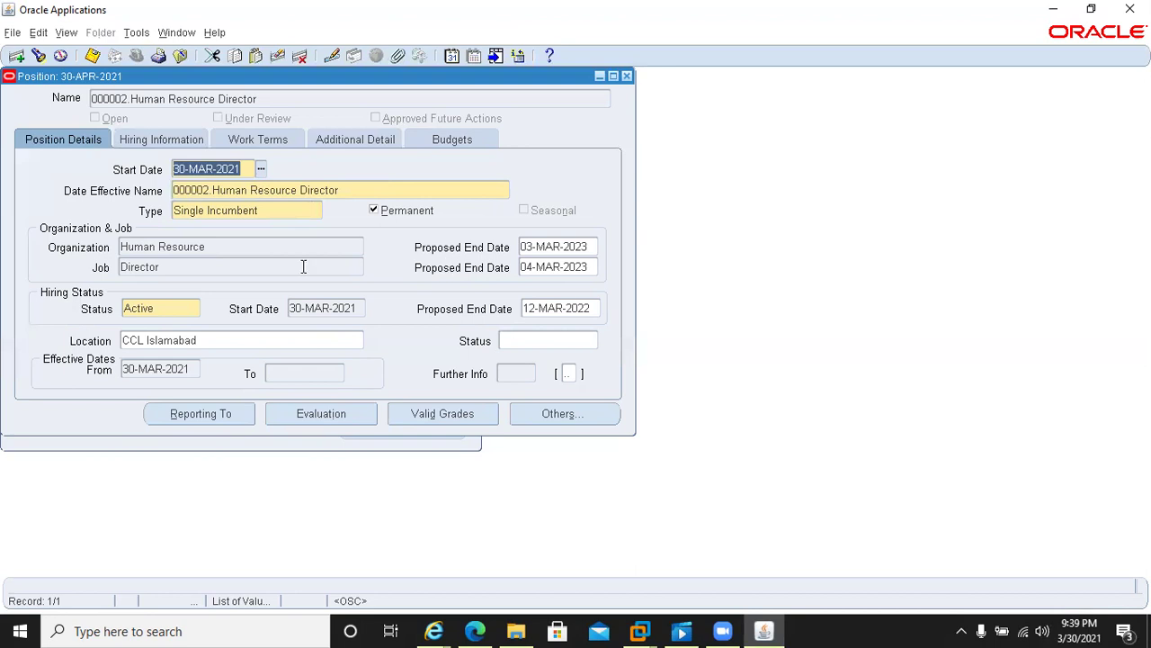
# Try to delete the 000002 Human Resource Director position with the Purge option, and close the form without saving
pyautogui.click(300, 56)
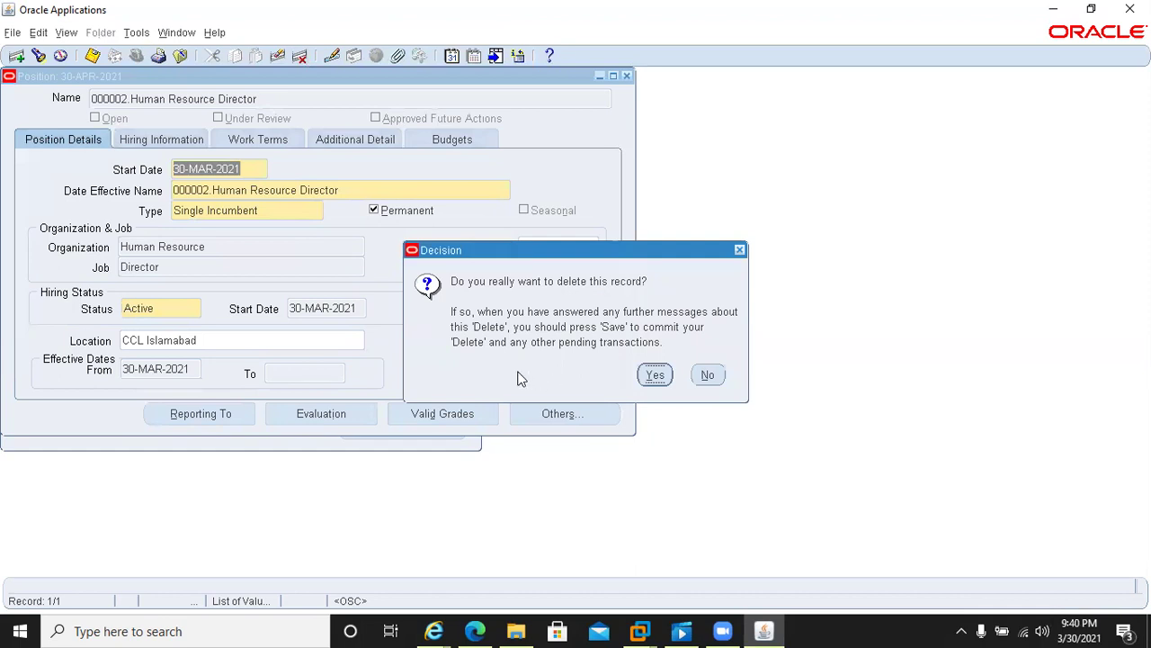
pyautogui.click(656, 376)
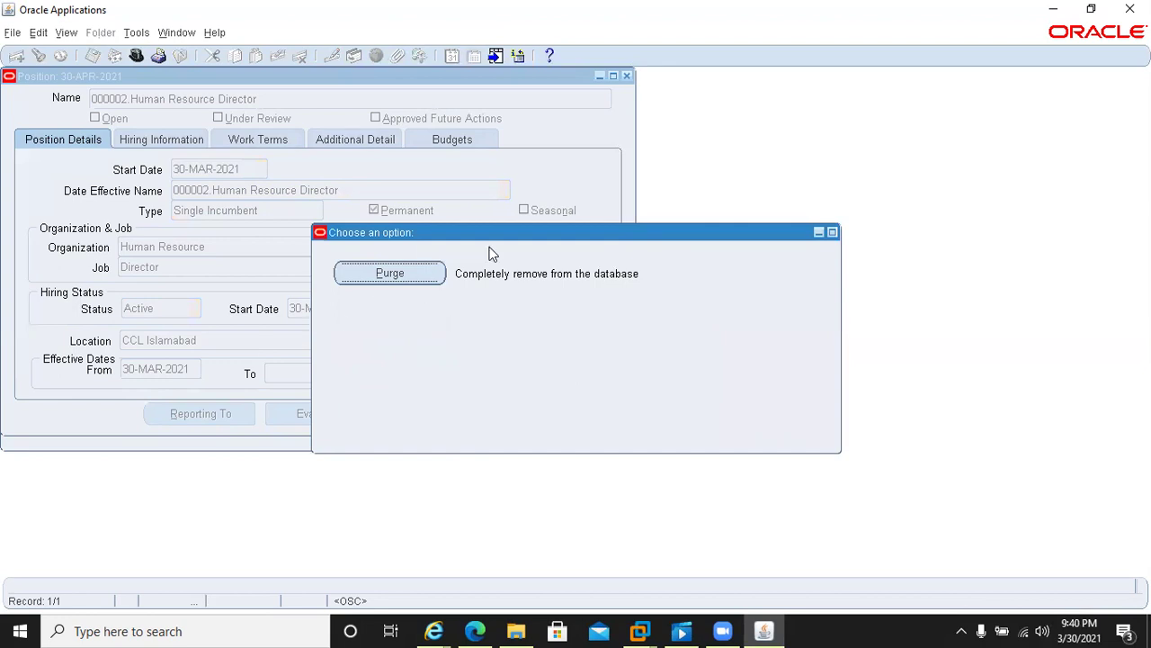
pyautogui.click(391, 273)
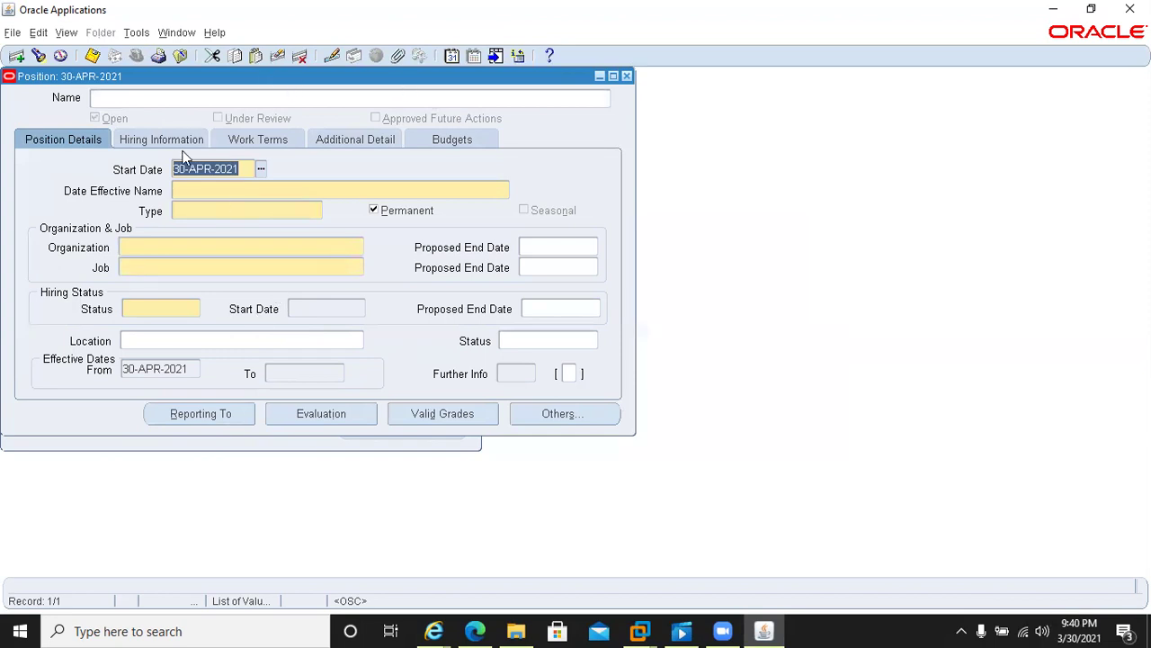
pyautogui.click(627, 75)
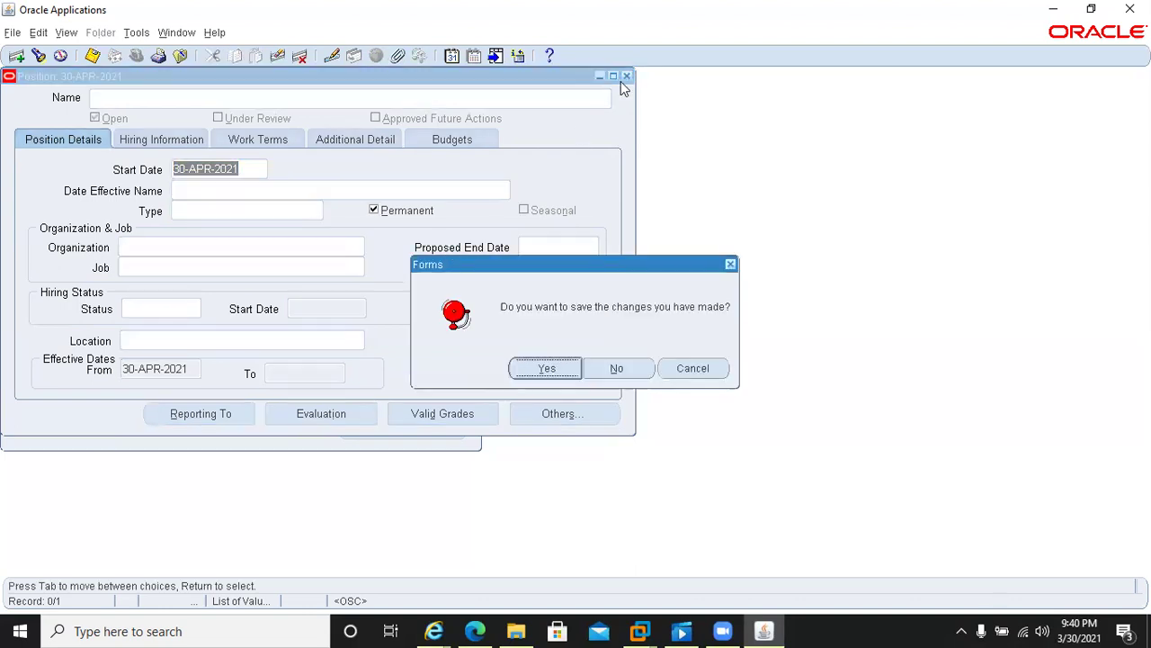
pyautogui.click(630, 370)
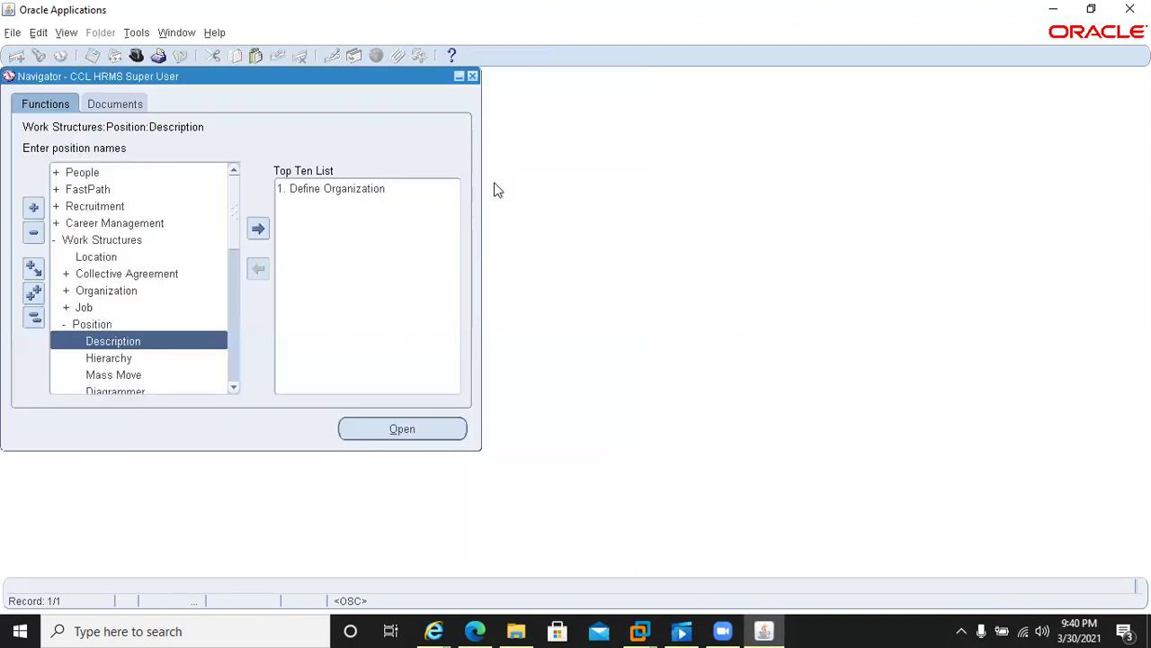
# Reopen the position descriptions, find all positions, and look through the Human Resource Director and Director Finance records
pyautogui.doubleClick(119, 340)
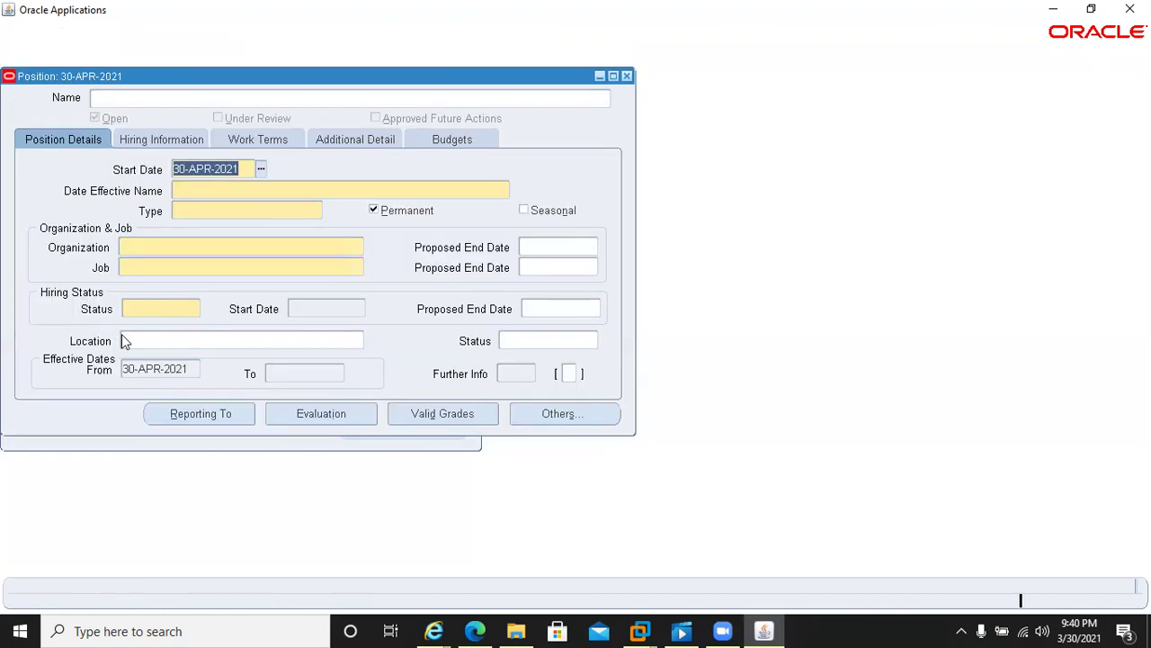
pyautogui.press('Return')
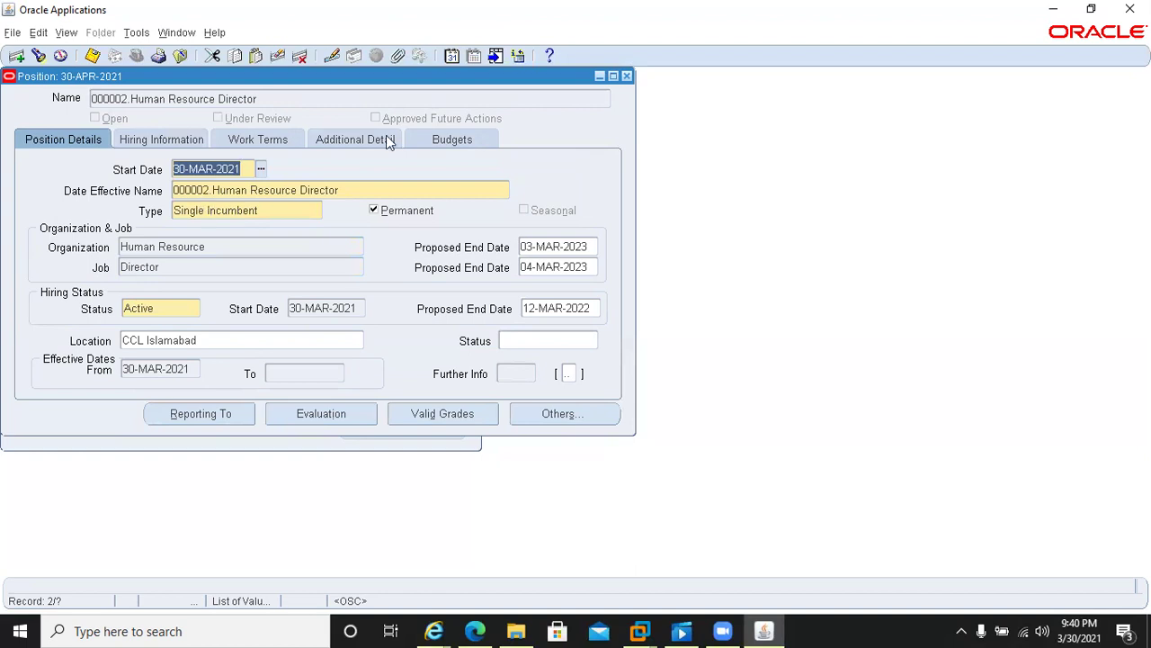
pyautogui.press('Down')
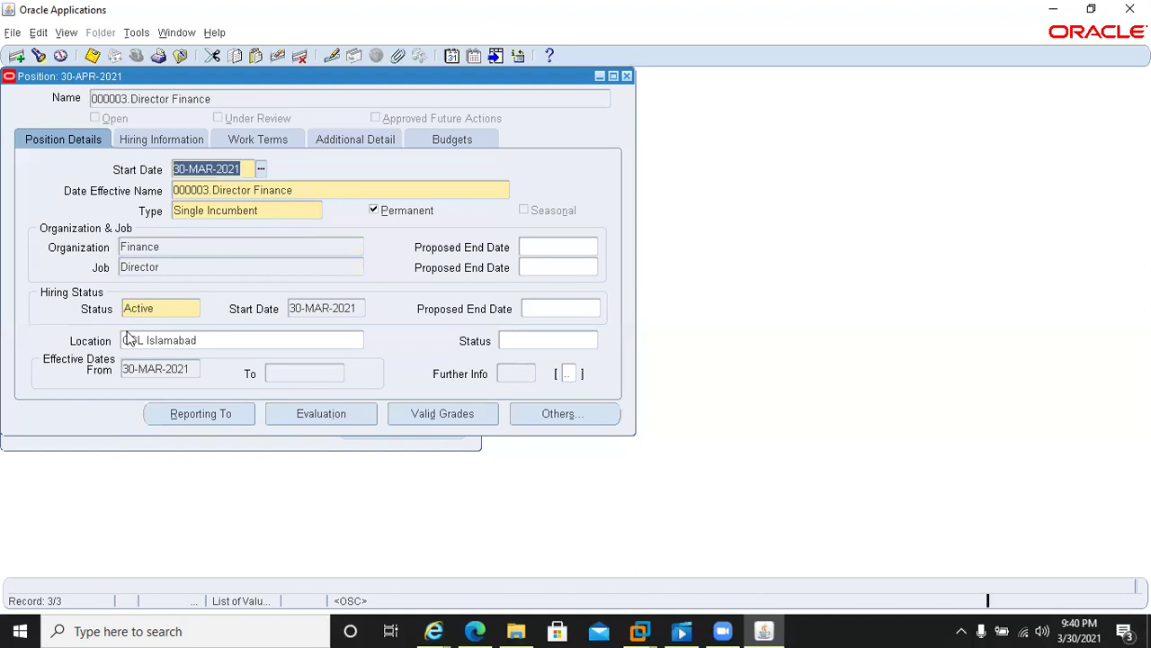
pyautogui.press('Up')
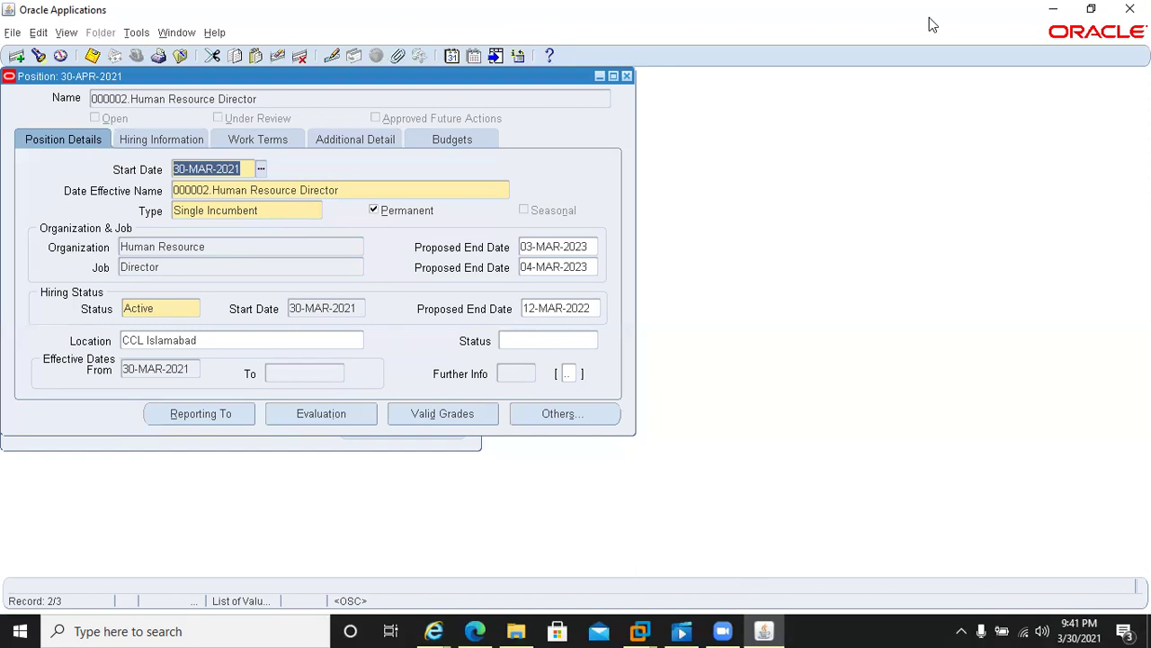
pyautogui.click(1095, 17)
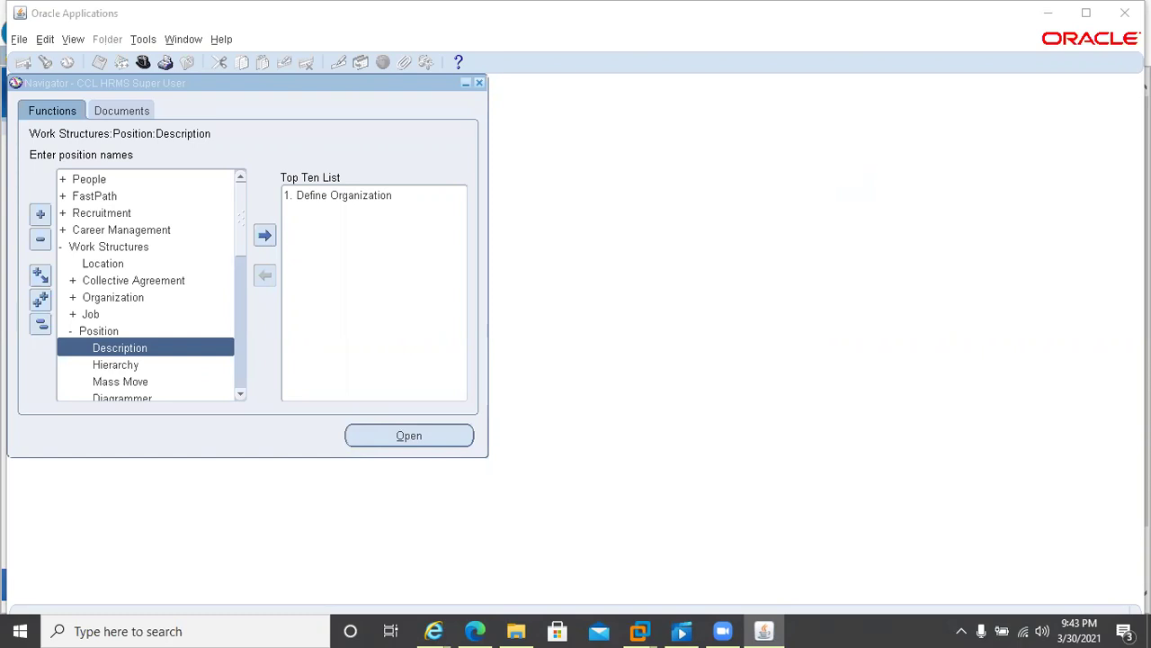
# Find all position descriptions again and reset the effective date to today's date, 30-MAR-2021
pyautogui.click(759, 272)
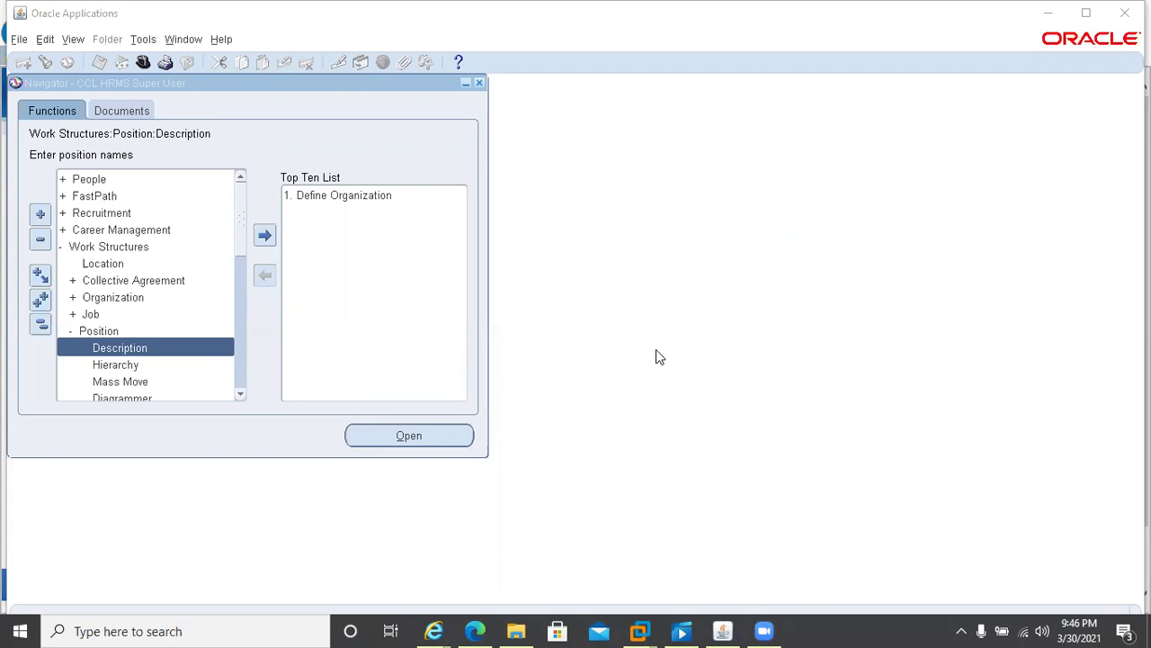
pyautogui.doubleClick(176, 349)
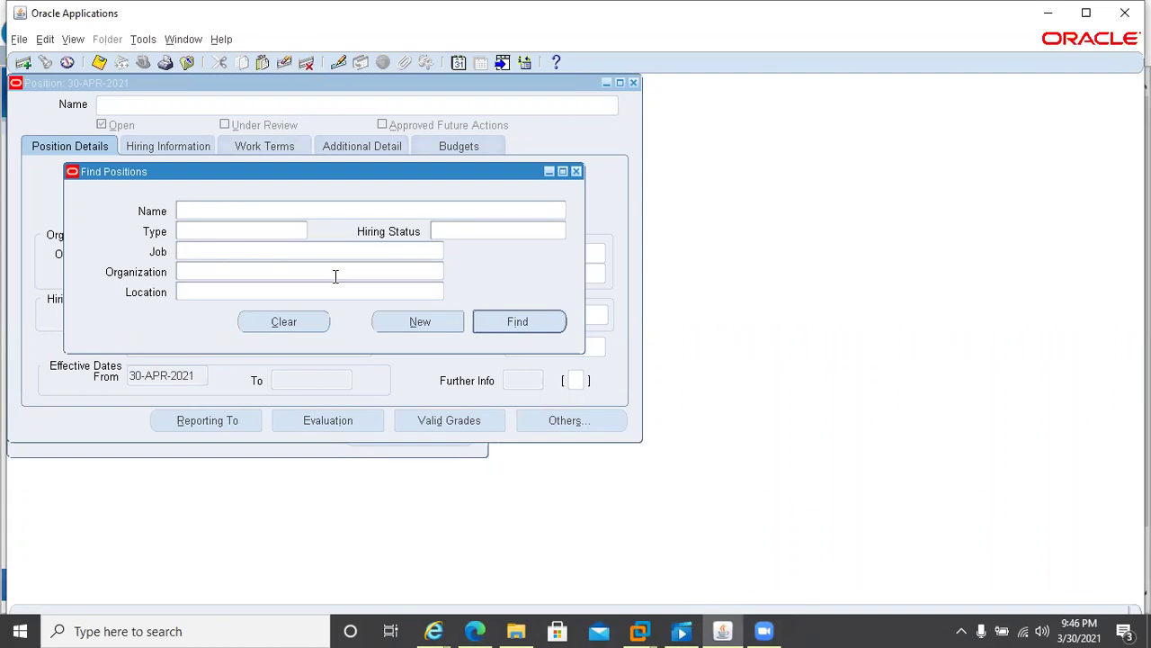
pyautogui.click(485, 320)
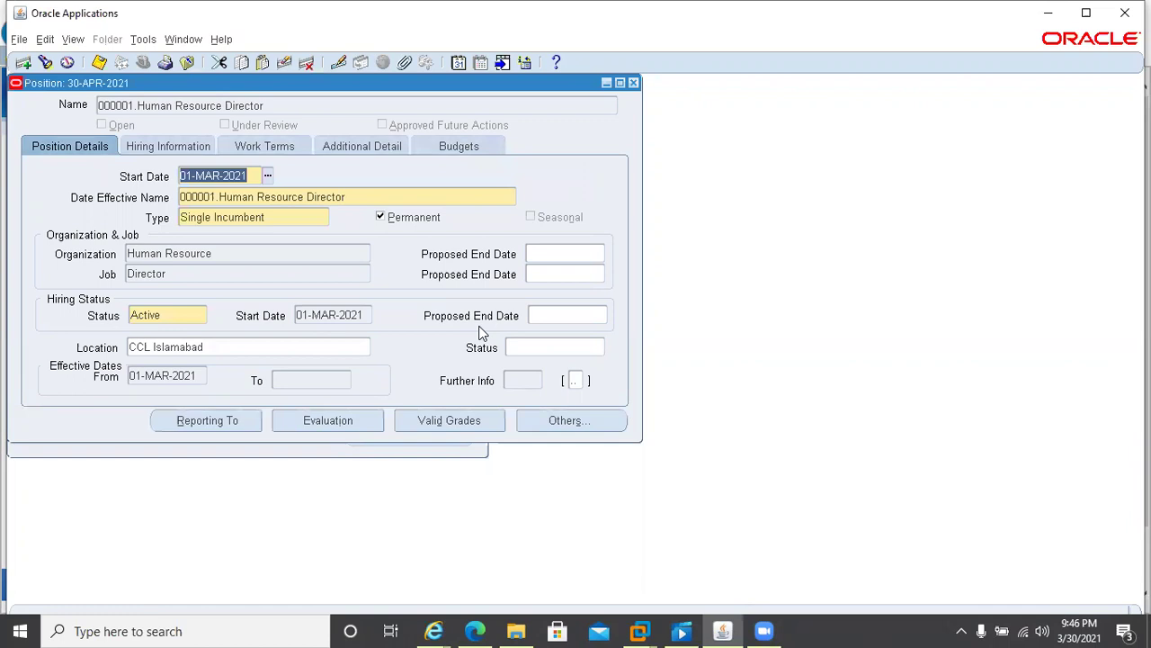
pyautogui.click(537, 320)
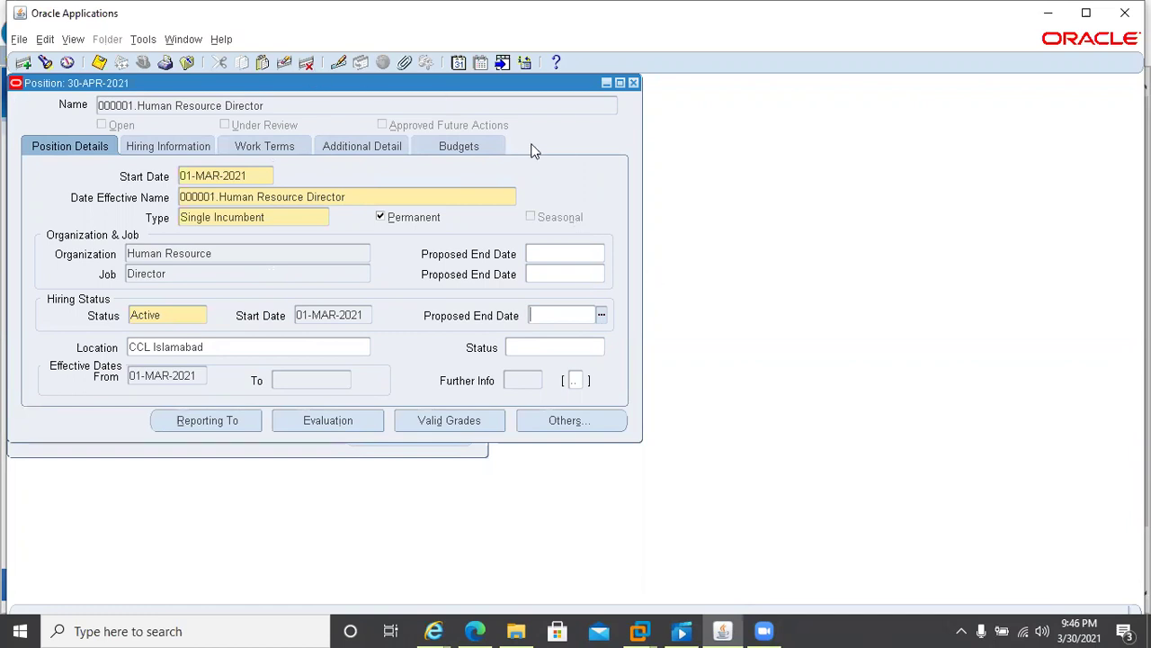
pyautogui.click(459, 63)
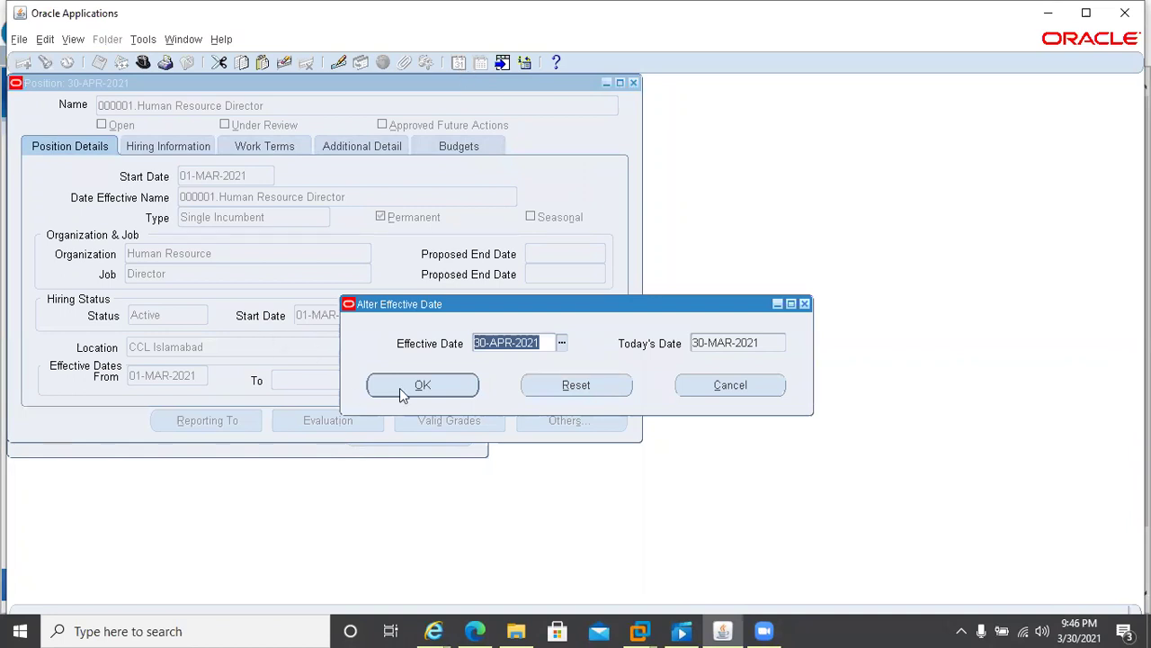
pyautogui.click(531, 387)
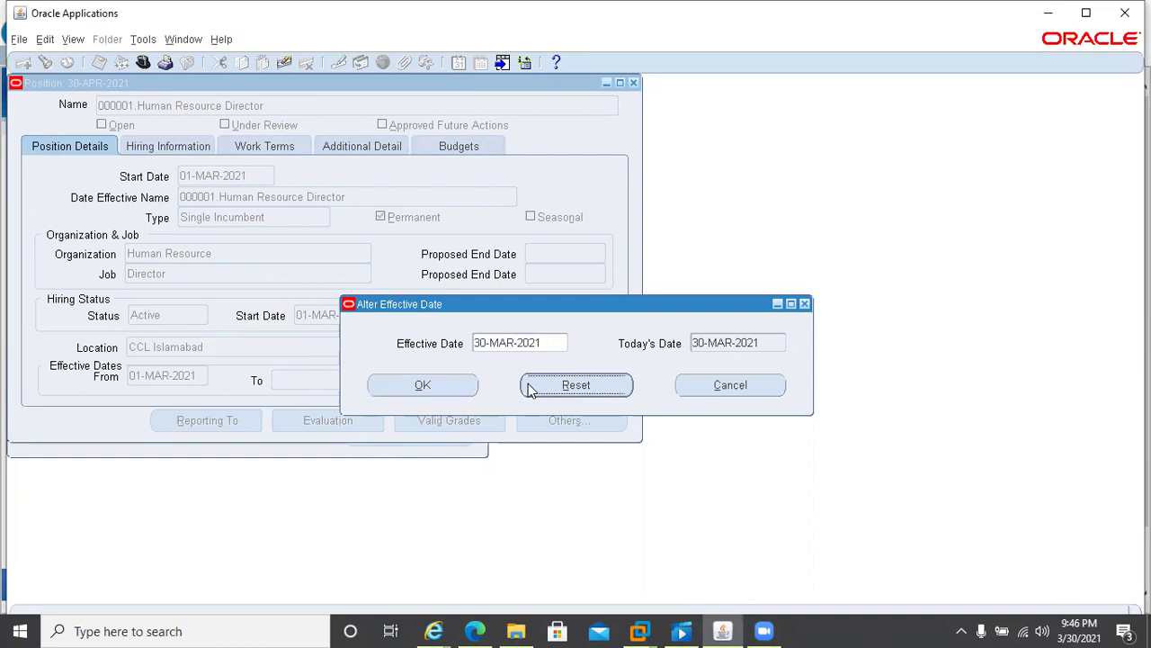
pyautogui.click(399, 379)
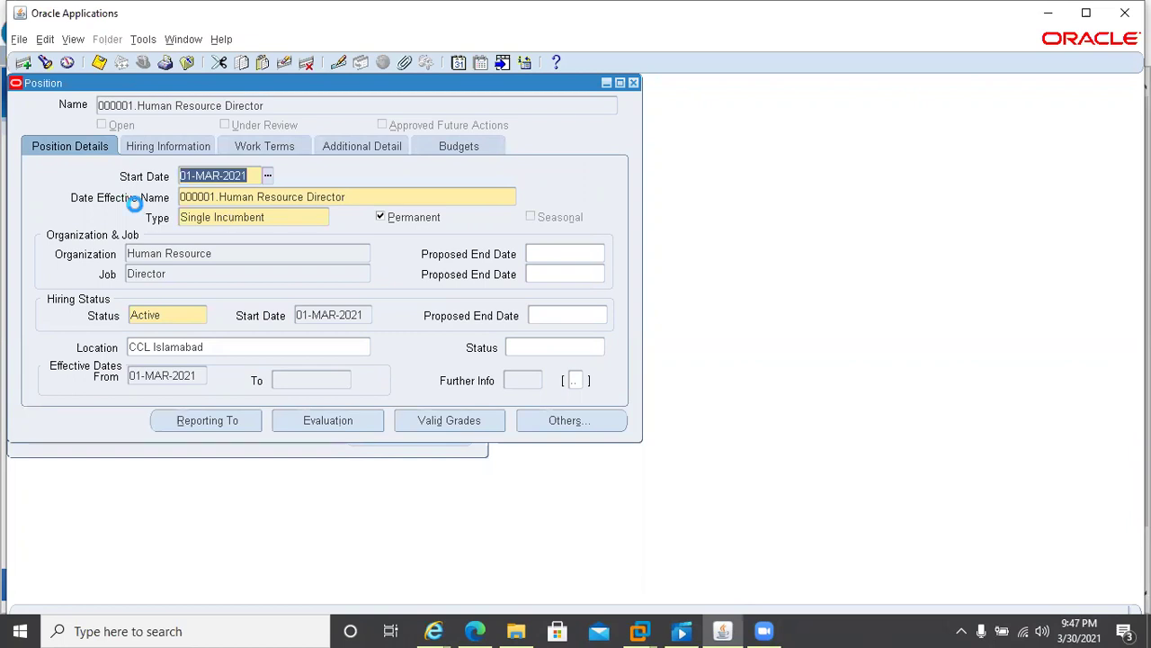
# Leave the blank position record by querying all positions again, and close the Position form
pyautogui.hotkey('ctrl', 'Down')
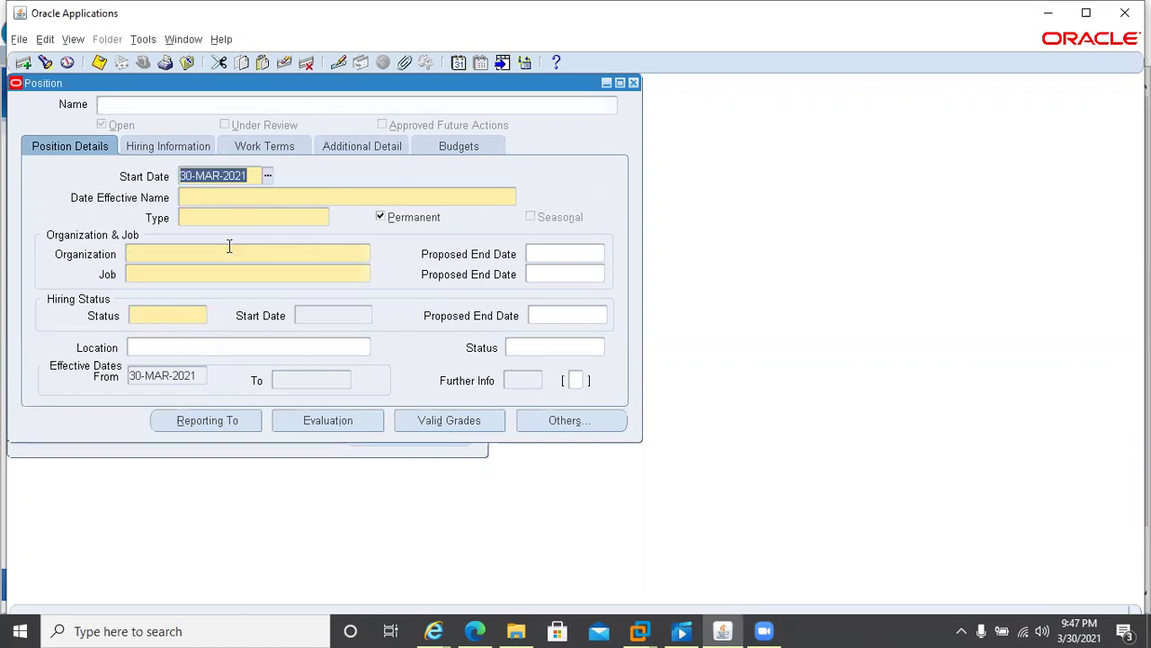
pyautogui.press('Down')
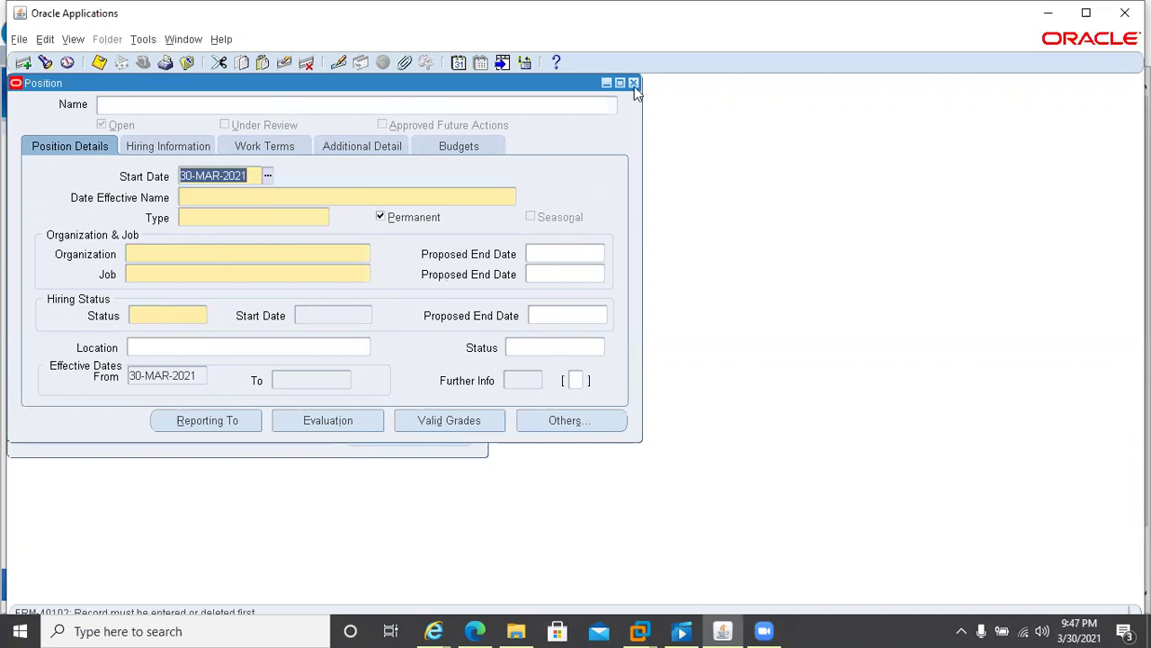
pyautogui.hotkey('ctrl', 'F11')
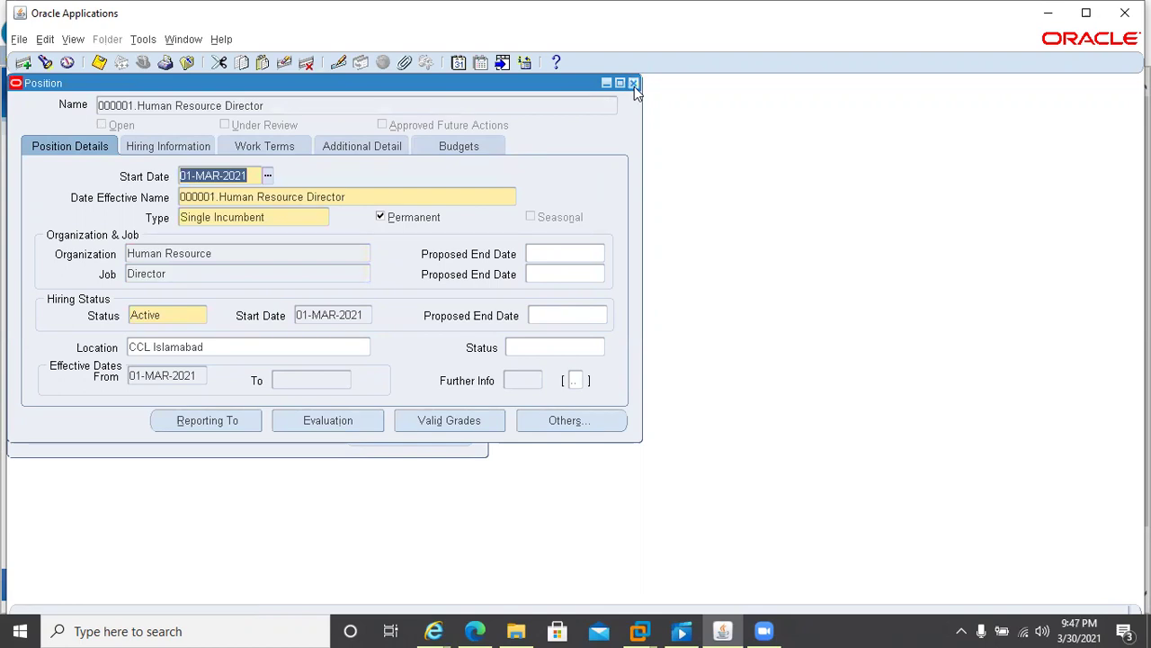
pyautogui.click(634, 83)
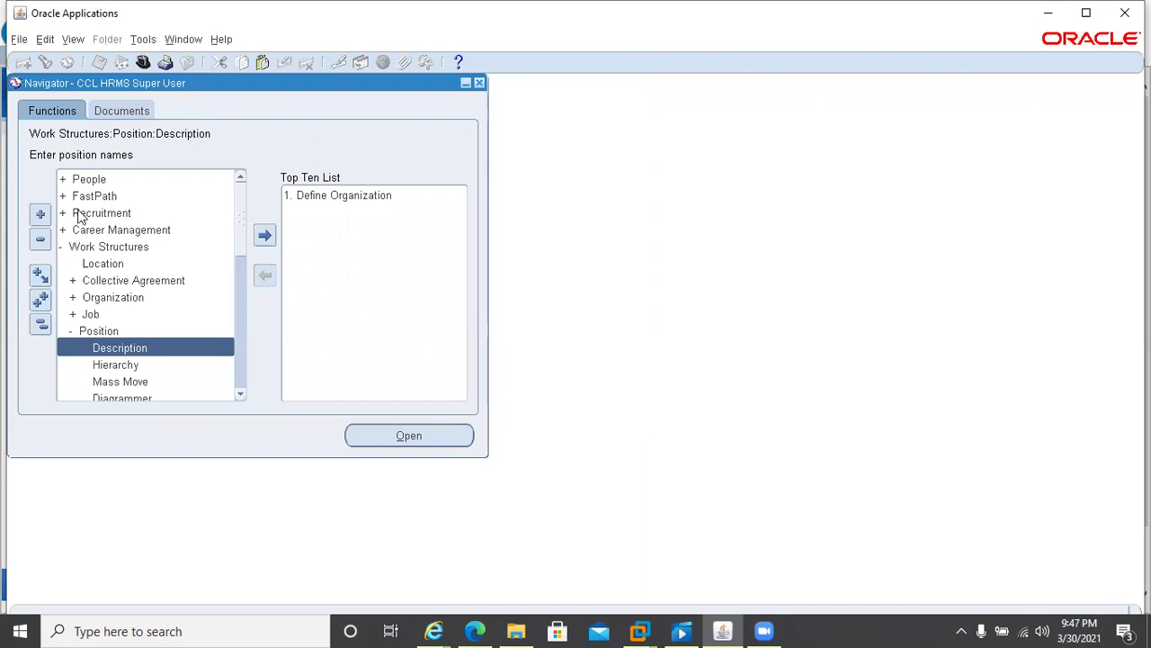
# Find all positions without search criteria and compare the 000001, 000002 and 000003 position records
pyautogui.doubleClick(116, 348)
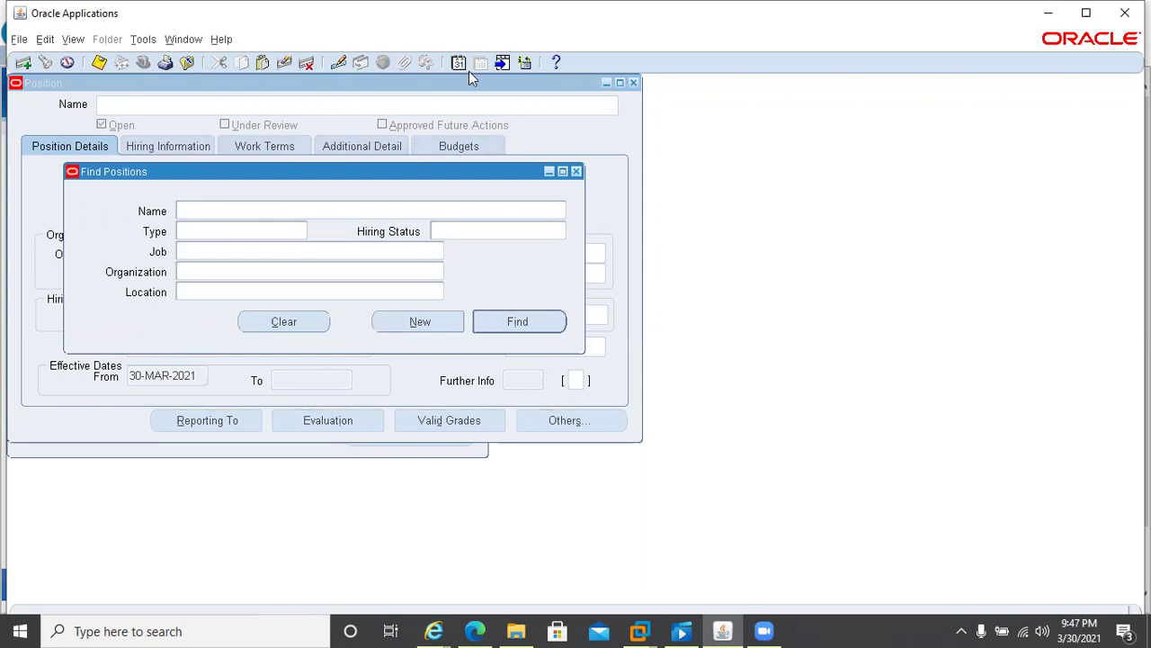
pyautogui.click(285, 216)
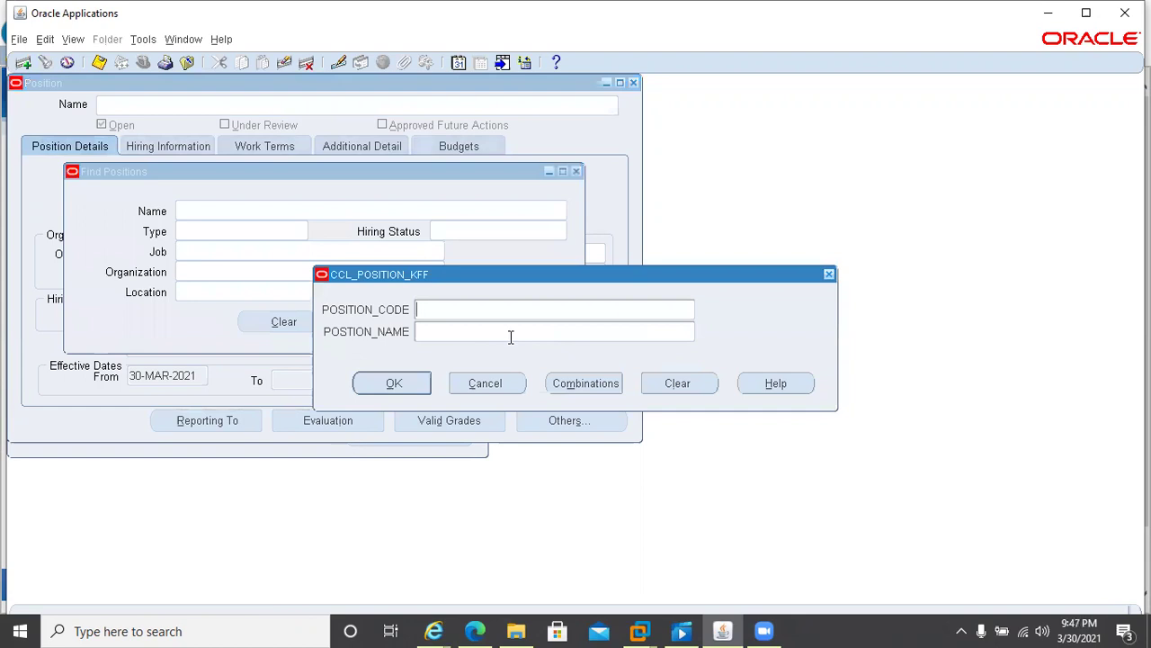
pyautogui.click(485, 385)
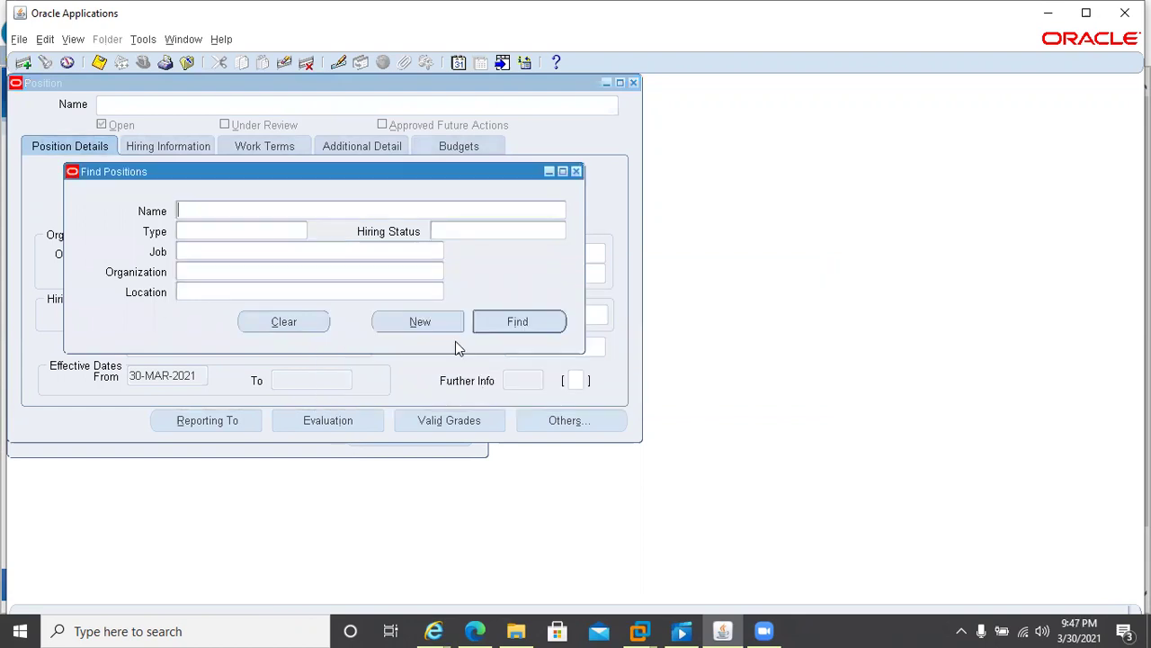
pyautogui.click(506, 335)
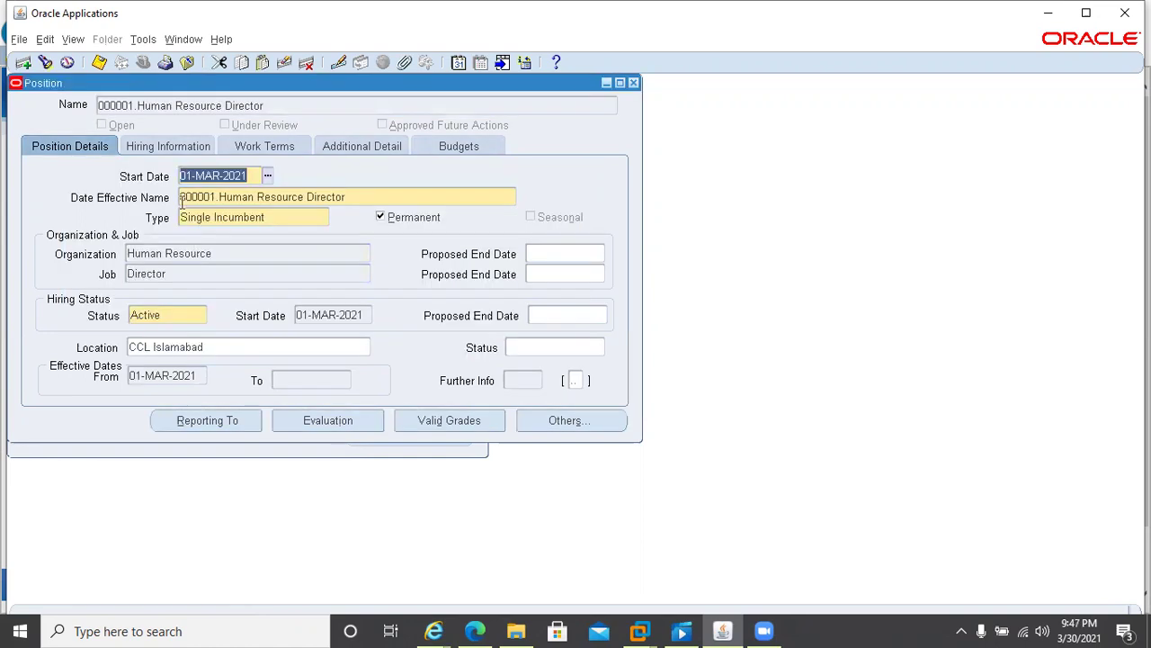
pyautogui.press('Down')
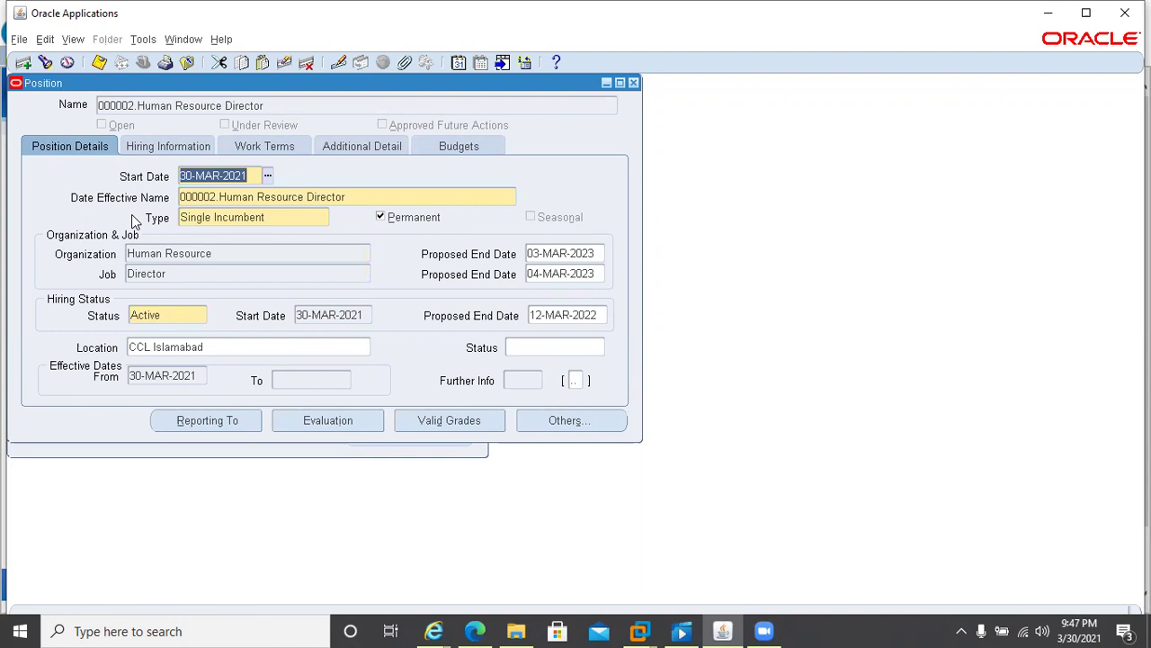
pyautogui.press('Down')
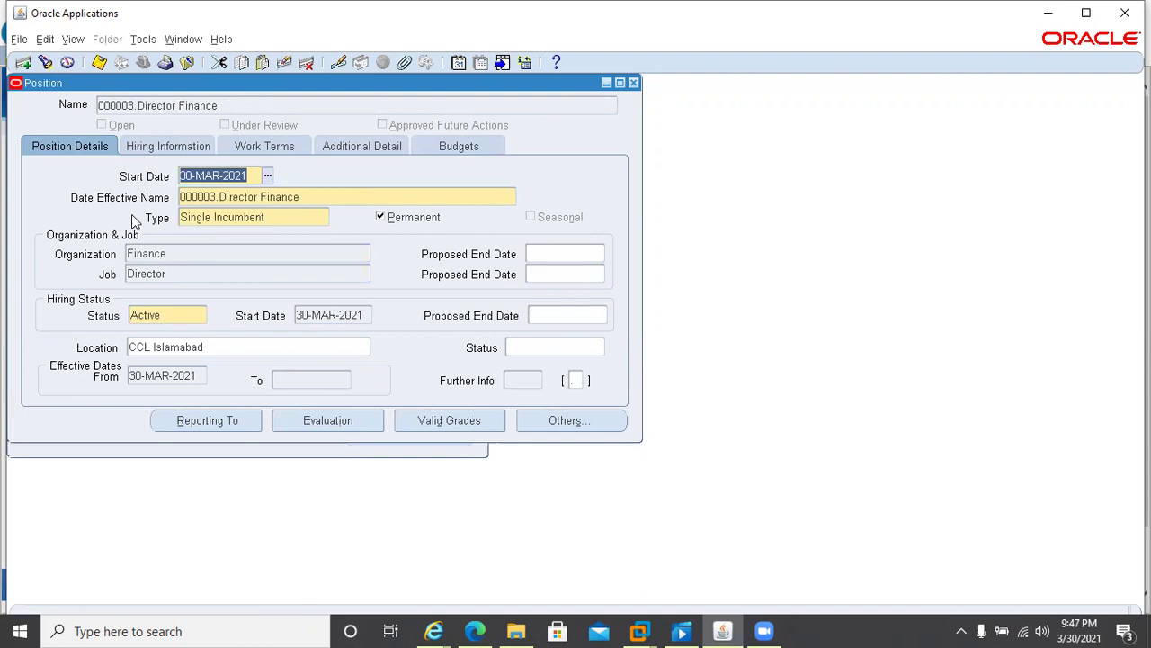
pyautogui.press('Up')
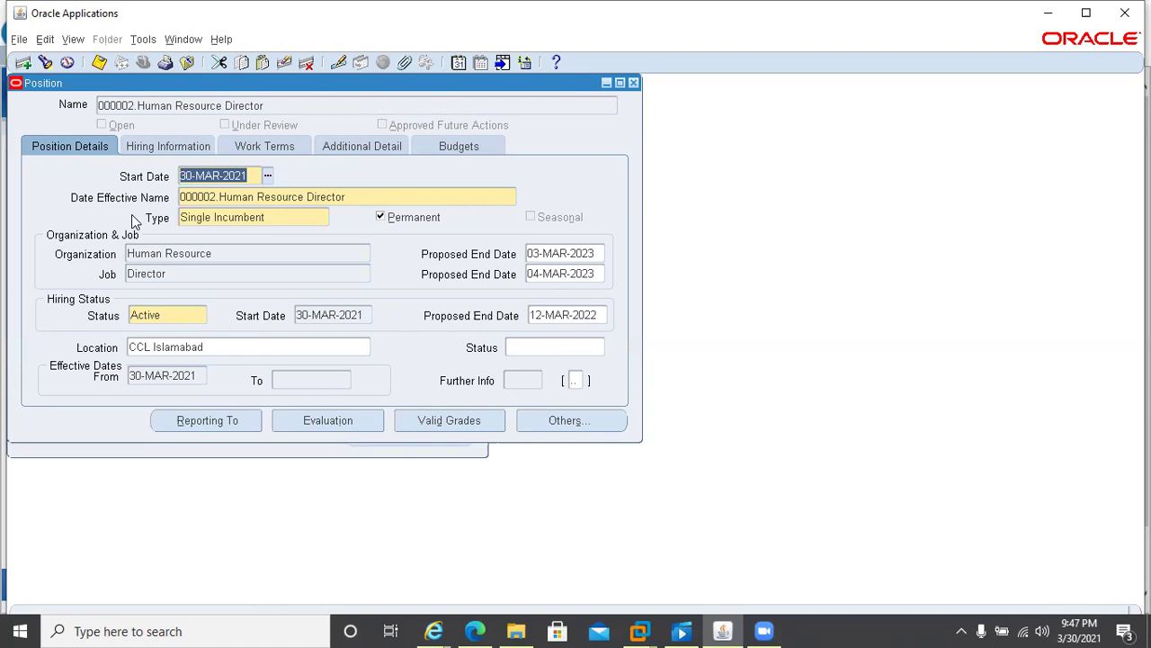
# Rename position 000002 to Human Resource Manager, apply the change as a correction of existing information, and save the record
pyautogui.click(378, 197)
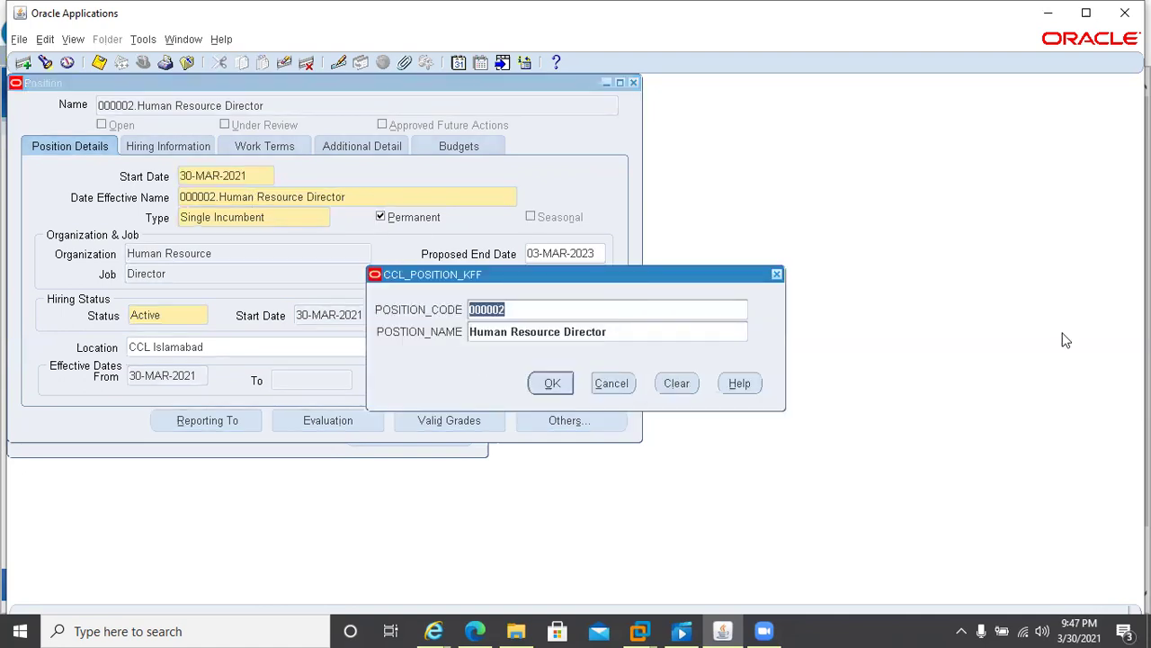
pyautogui.click(703, 334)
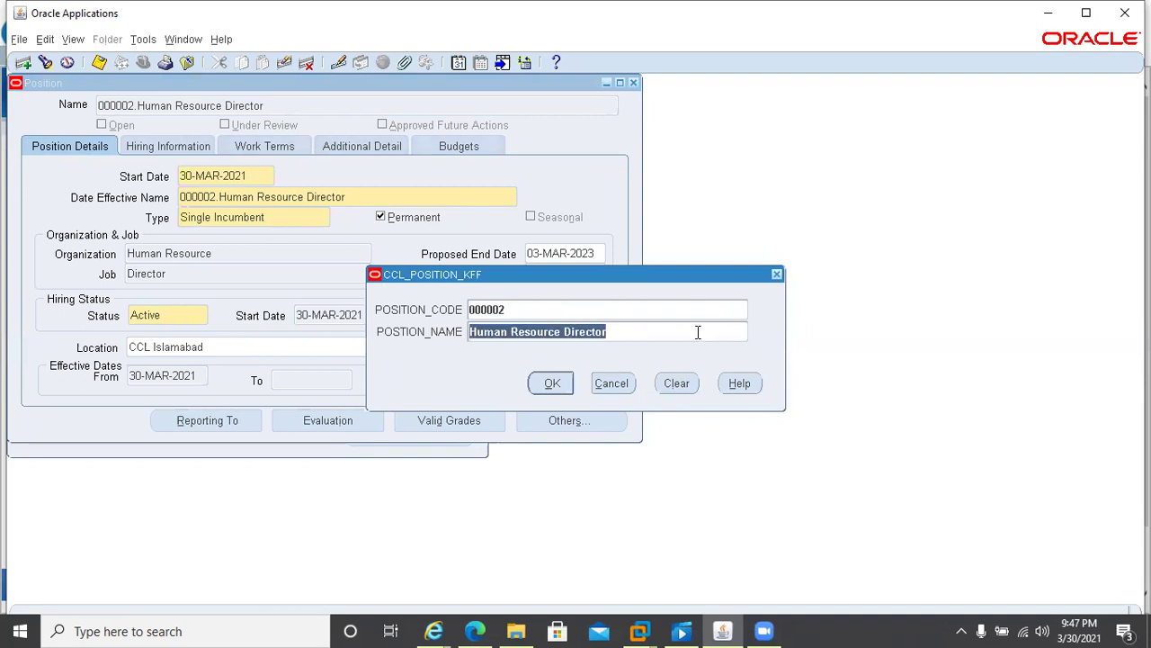
pyautogui.click(631, 325)
pyautogui.press('BackSpace')
pyautogui.press('BackSpace')
pyautogui.press('BackSpace')
pyautogui.press('BackSpace')
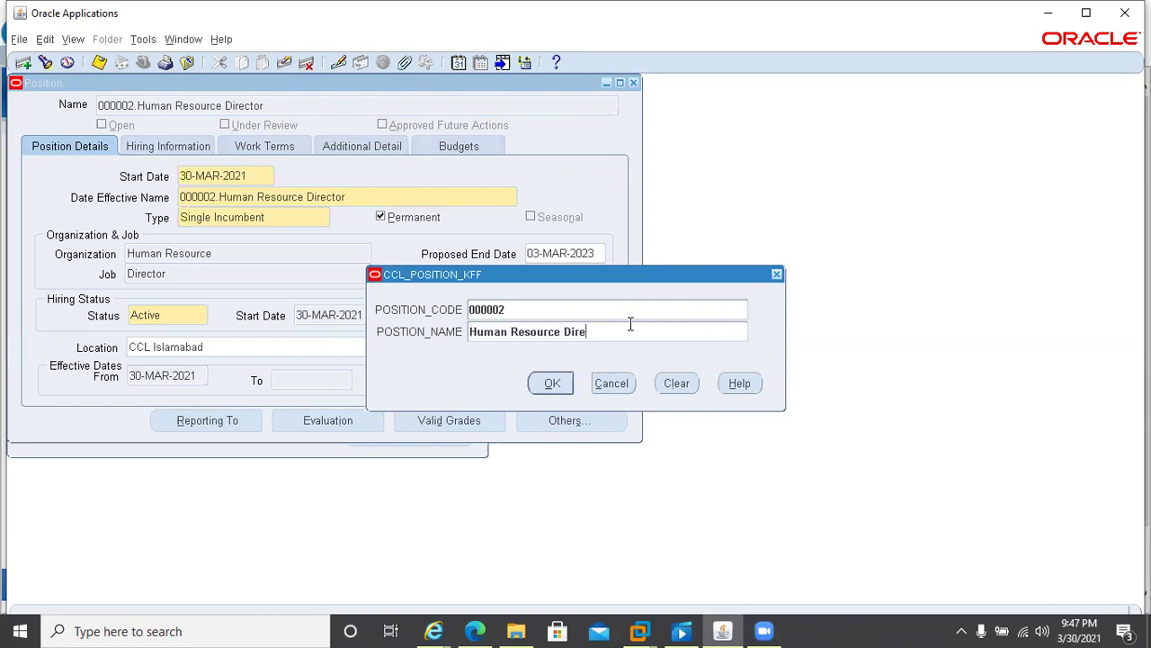
pyautogui.press('BackSpace')
pyautogui.press('BackSpace')
pyautogui.press('BackSpace')
pyautogui.press('BackSpace')
pyautogui.write('Manager')
pyautogui.click(547, 385)
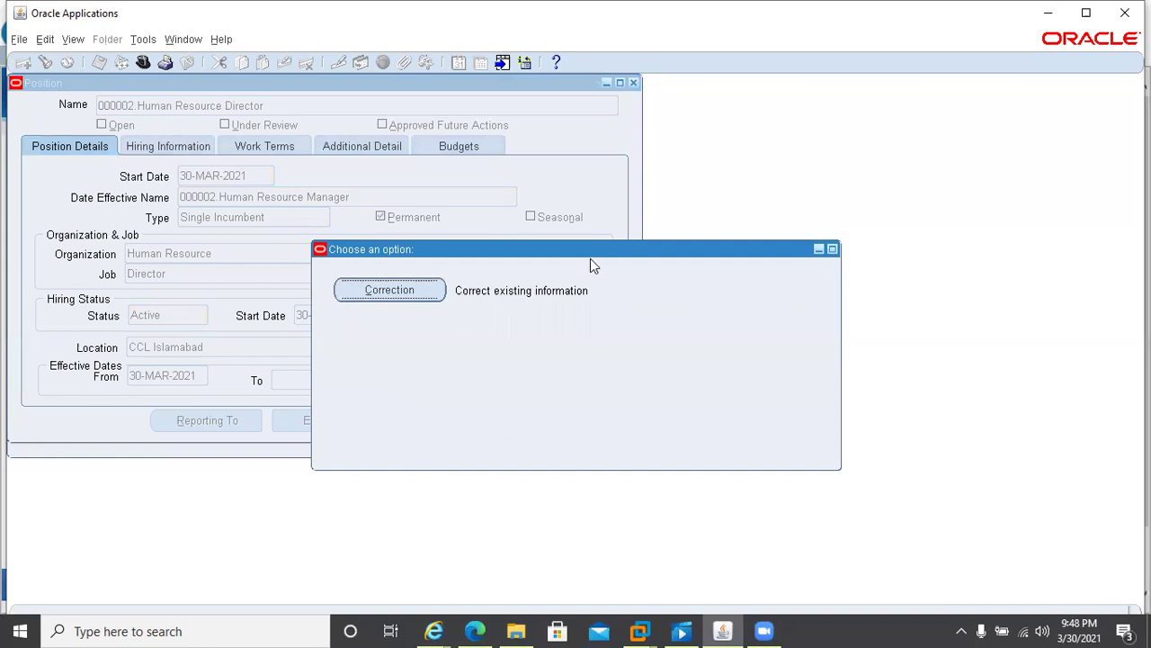
pyautogui.click(389, 292)
pyautogui.press('Tab')
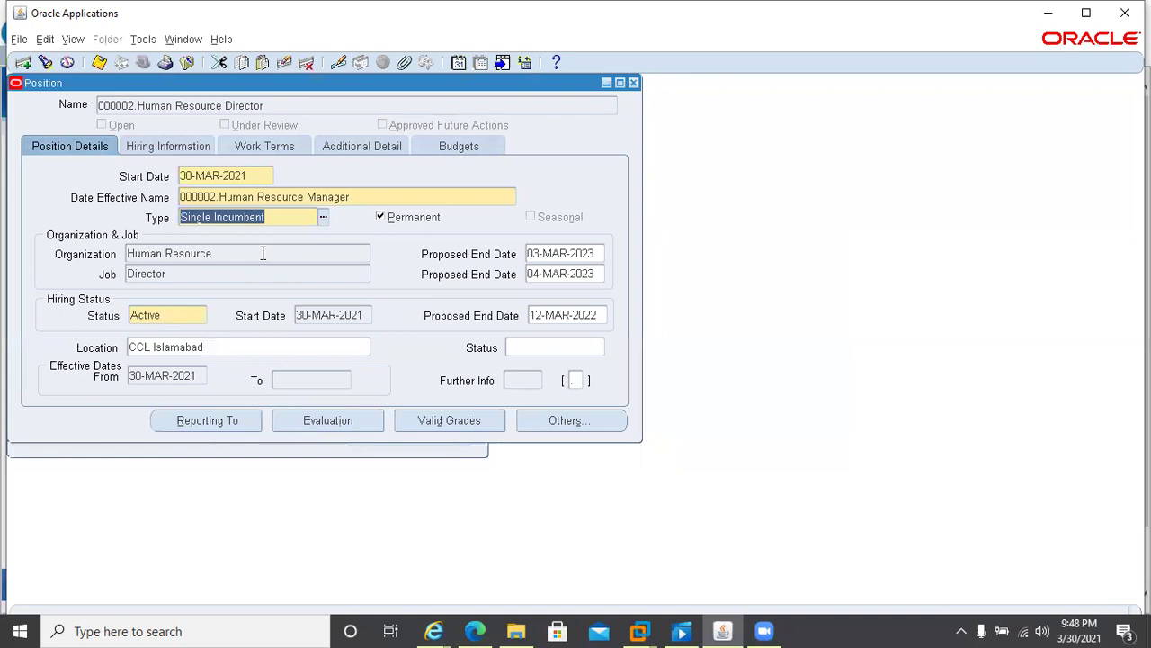
pyautogui.hotkey('ctrl', 's')
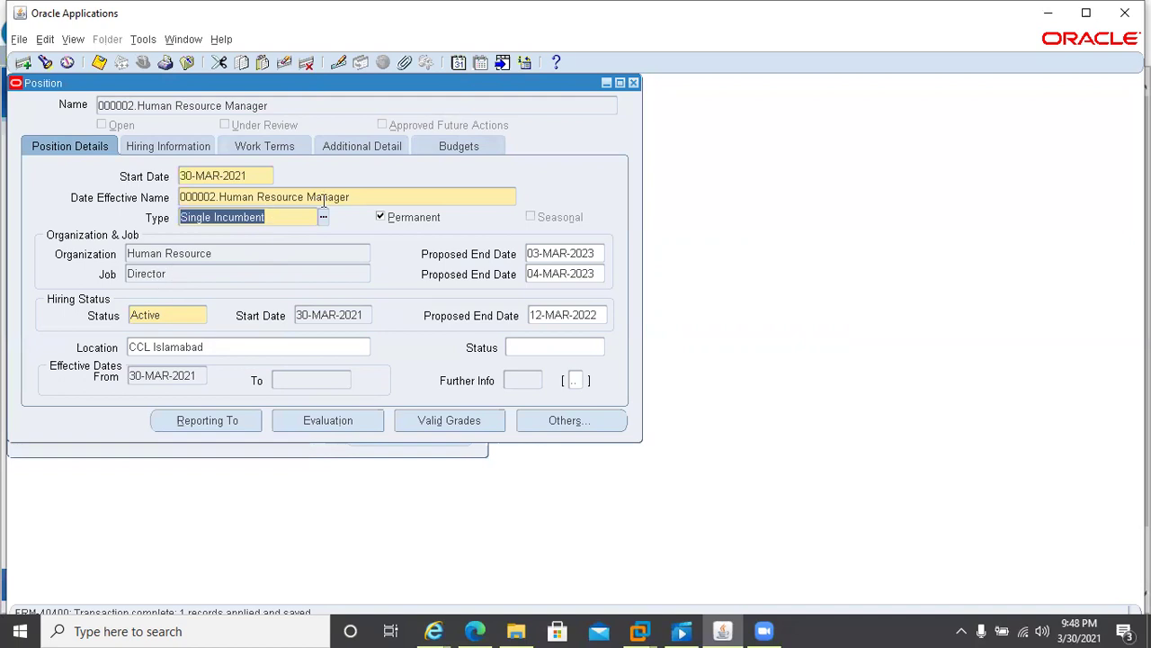
# Try to examine the position's Job field with the Examine diagnostics function
pyautogui.doubleClick(162, 276)
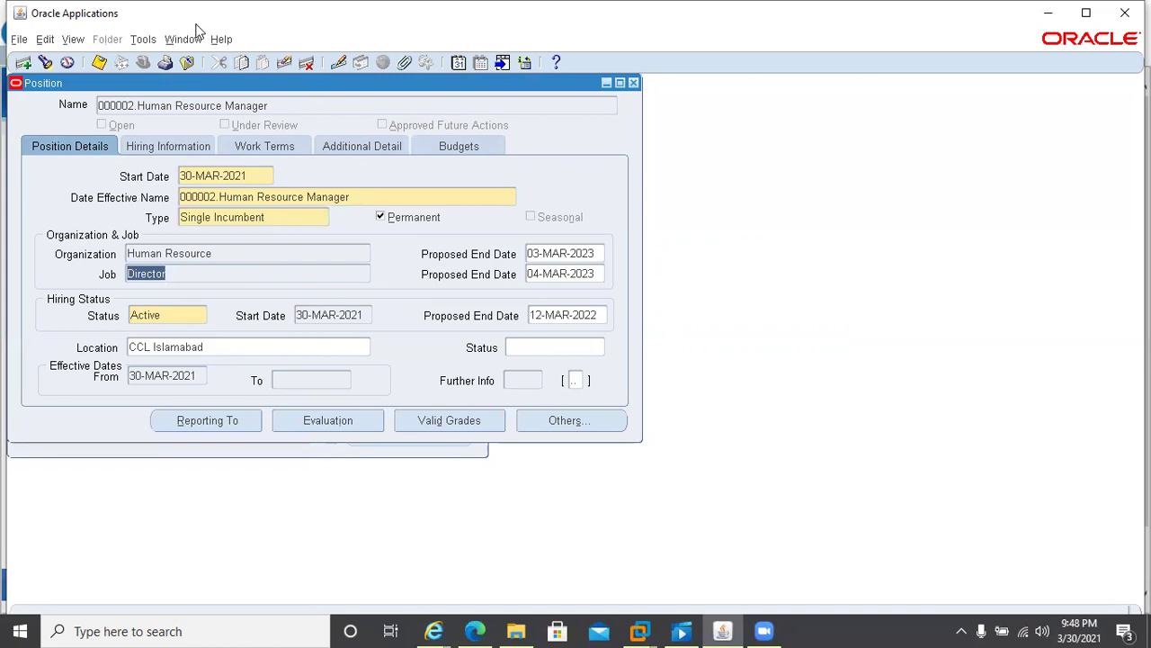
pyautogui.click(224, 41)
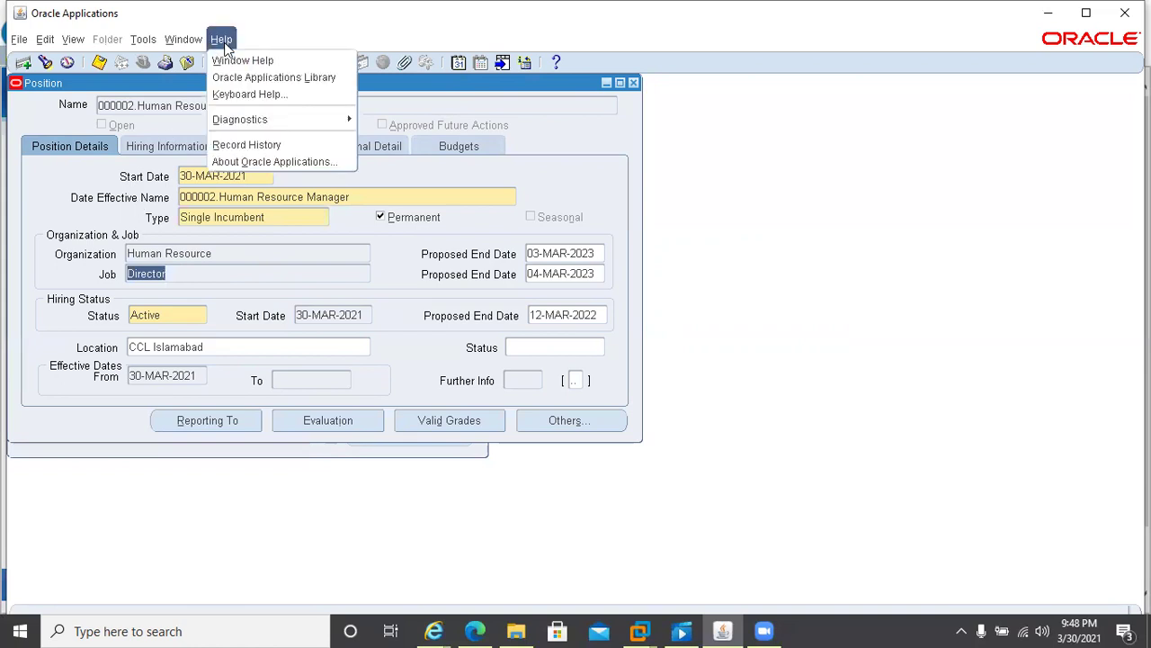
pyautogui.moveTo(301, 129)
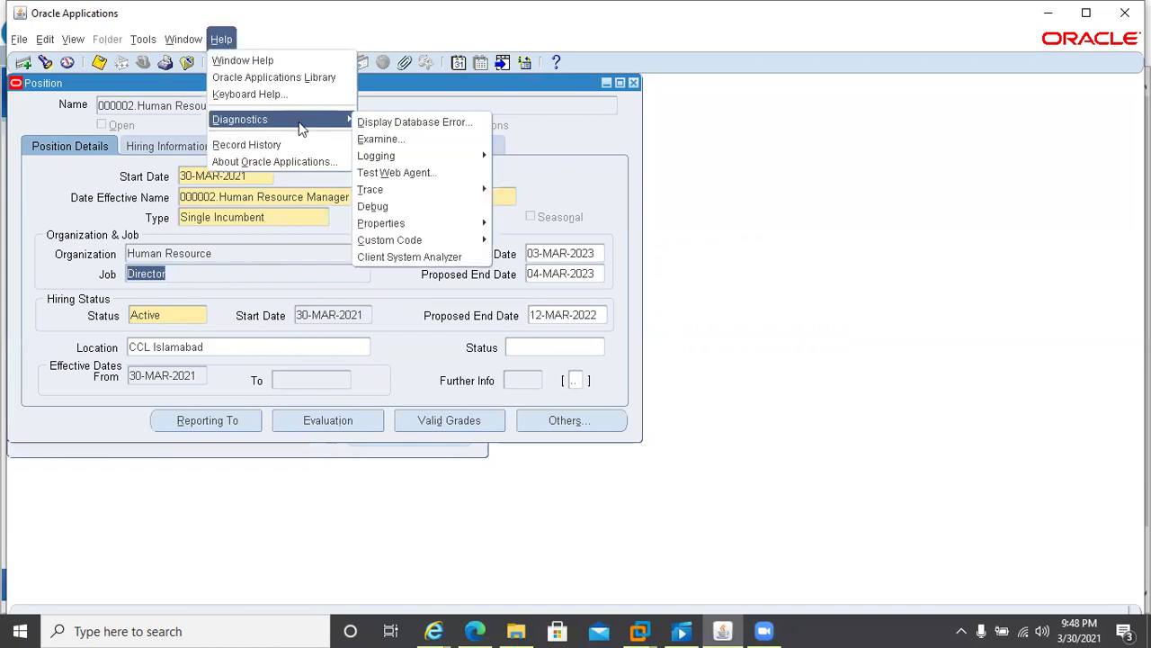
pyautogui.click(379, 140)
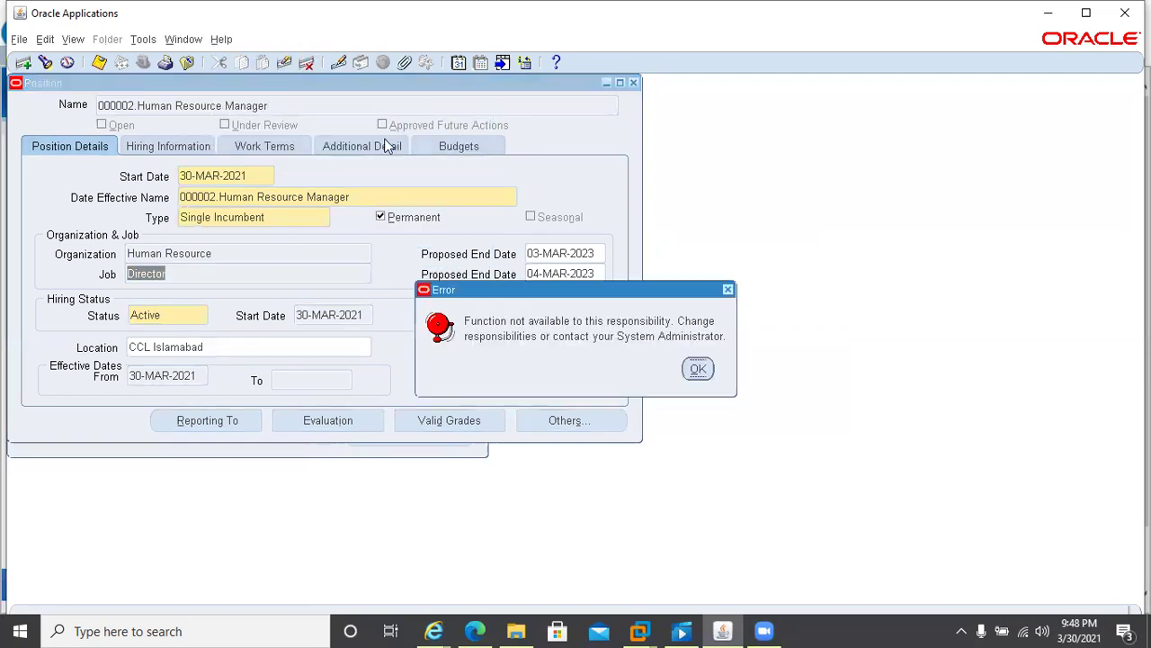
pyautogui.click(698, 369)
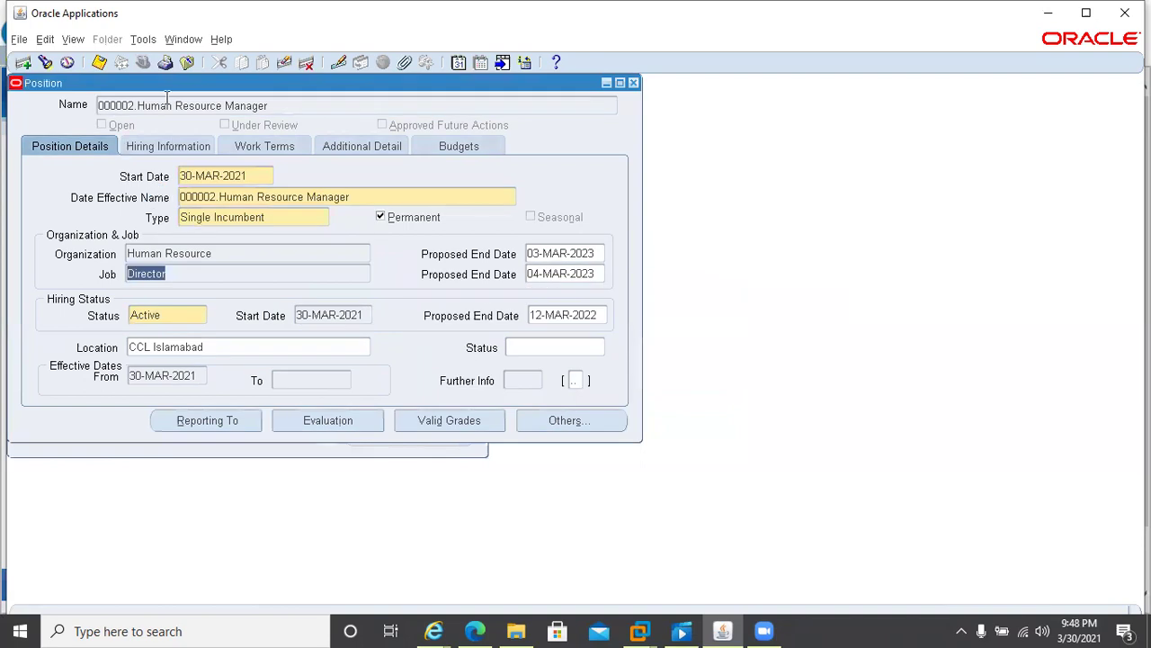
pyautogui.click(221, 40)
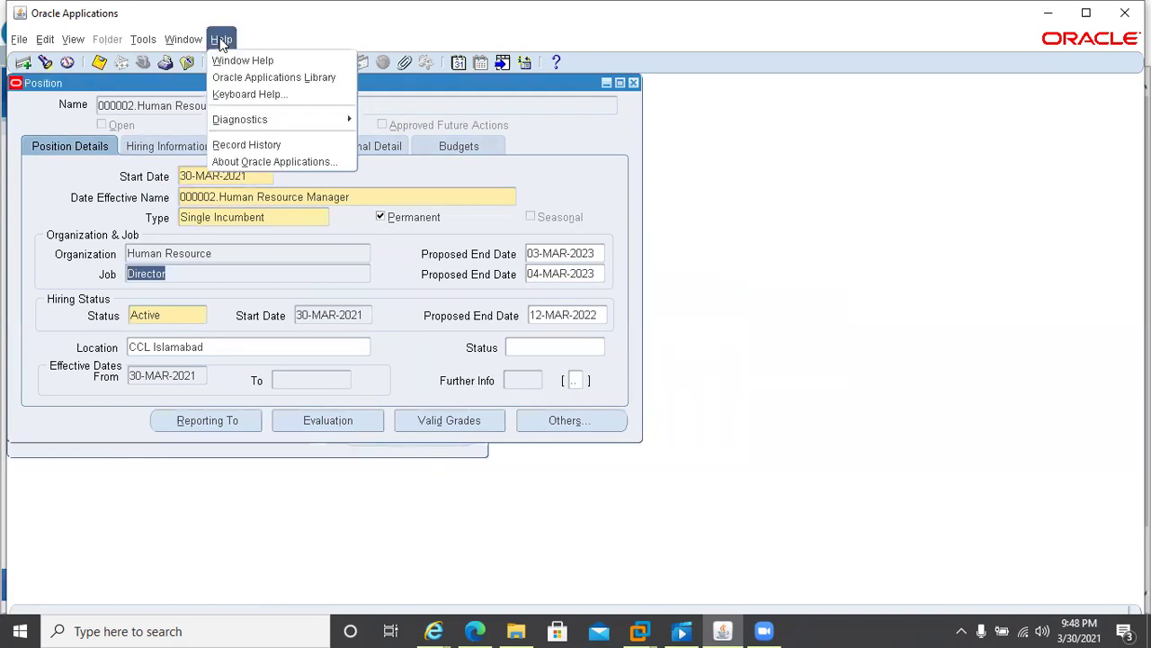
pyautogui.moveTo(260, 128)
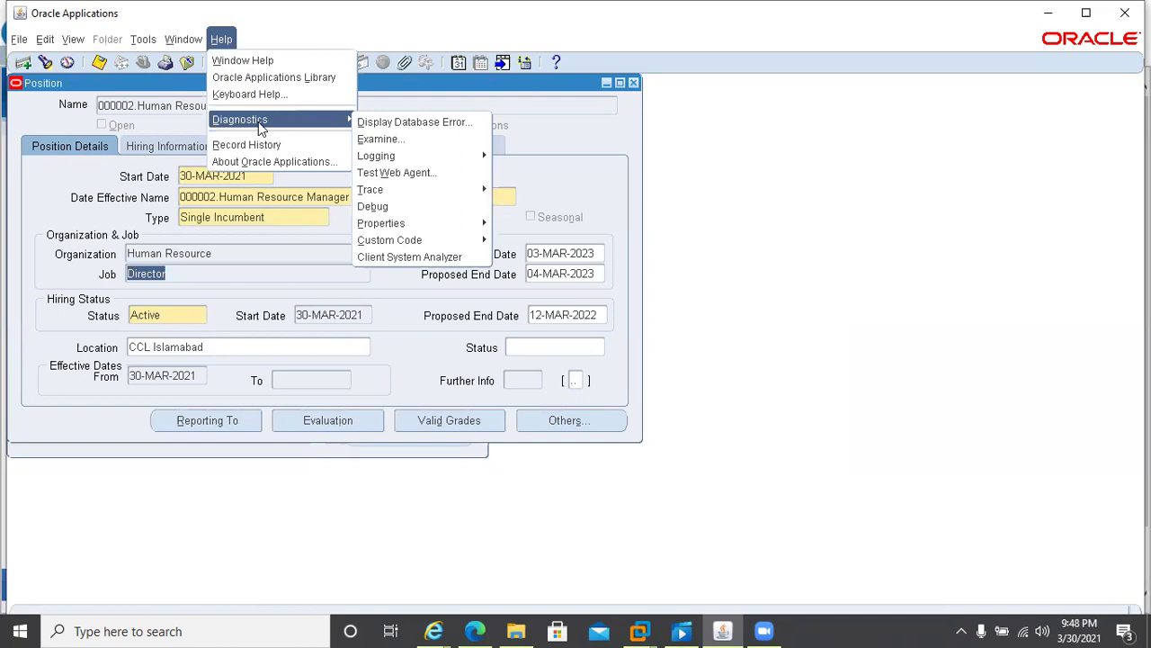
pyautogui.click(379, 139)
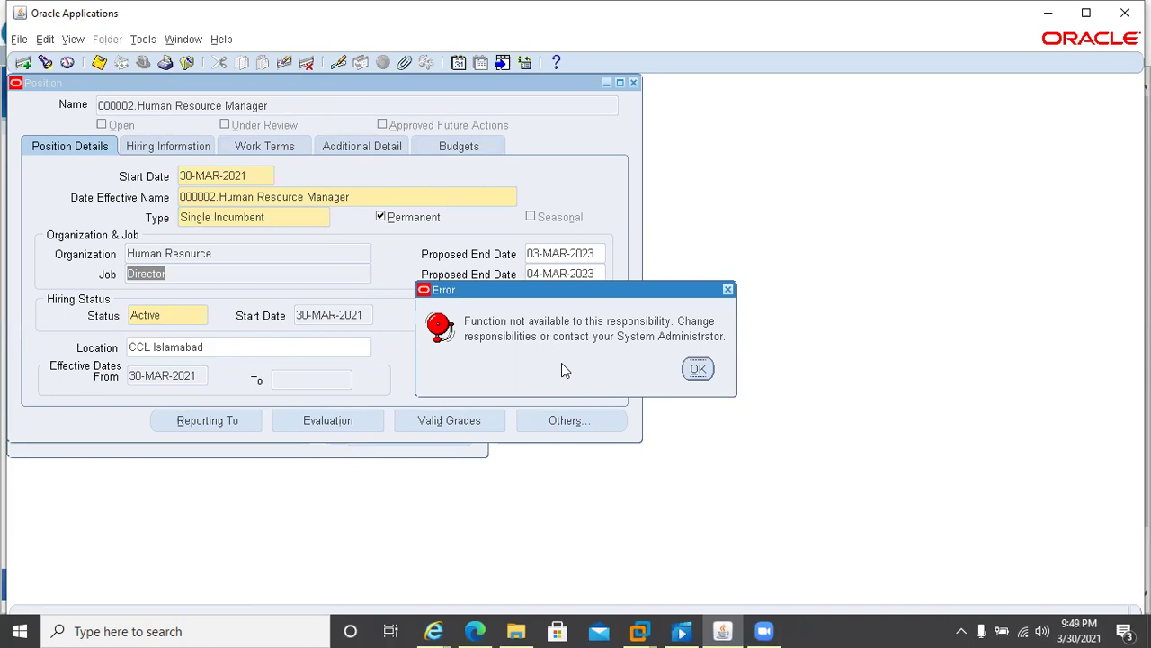
pyautogui.click(699, 369)
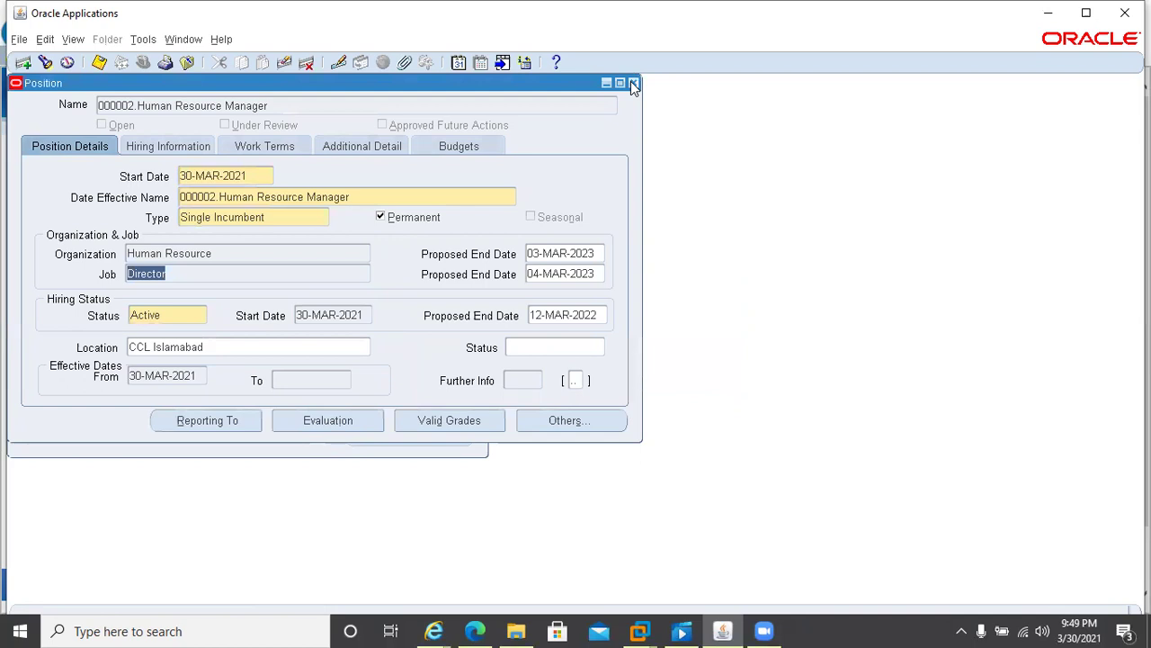
# Close the Position form and switch to the System Administrator responsibility
pyautogui.click(633, 83)
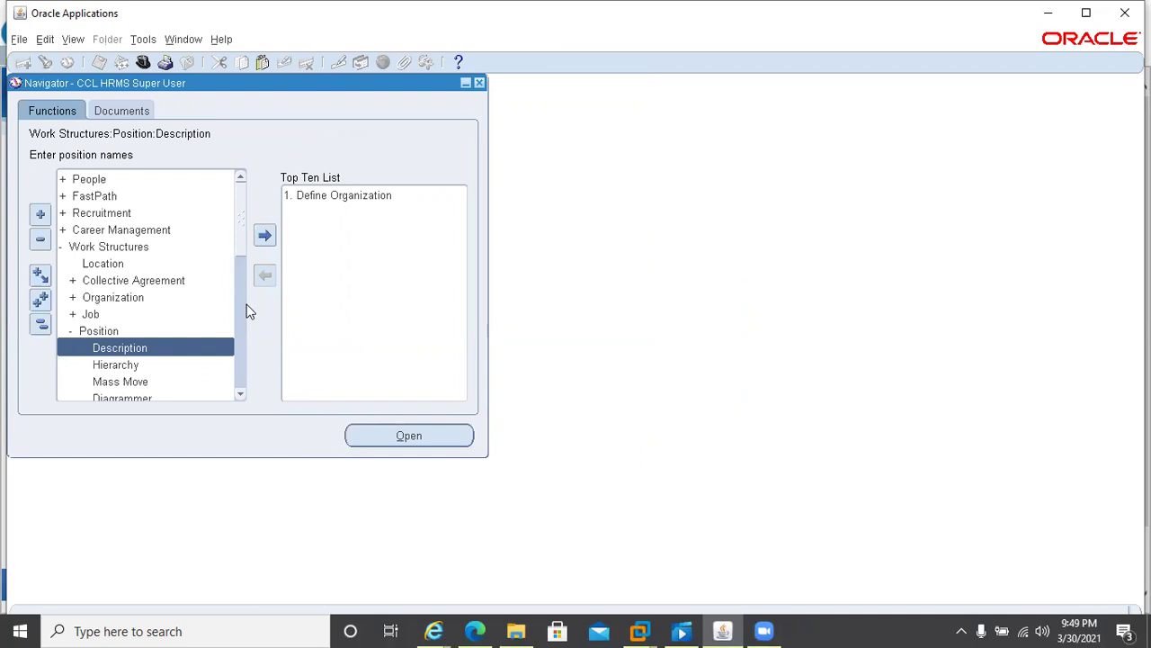
pyautogui.click(143, 62)
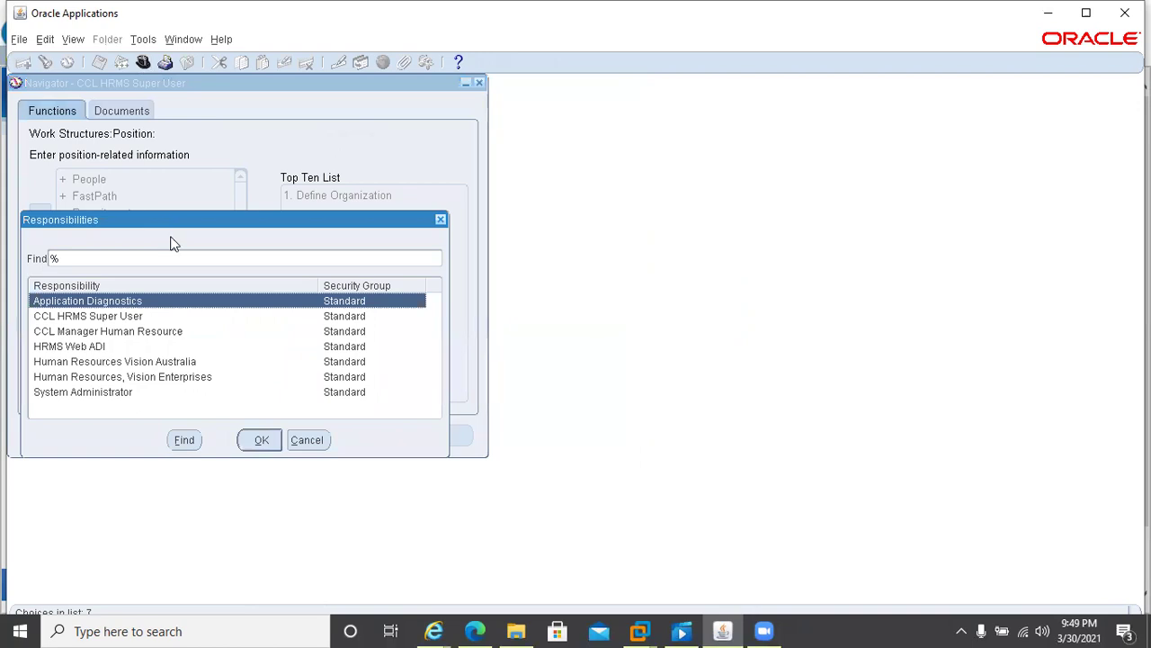
pyautogui.click(64, 393)
pyautogui.doubleClick(64, 393)
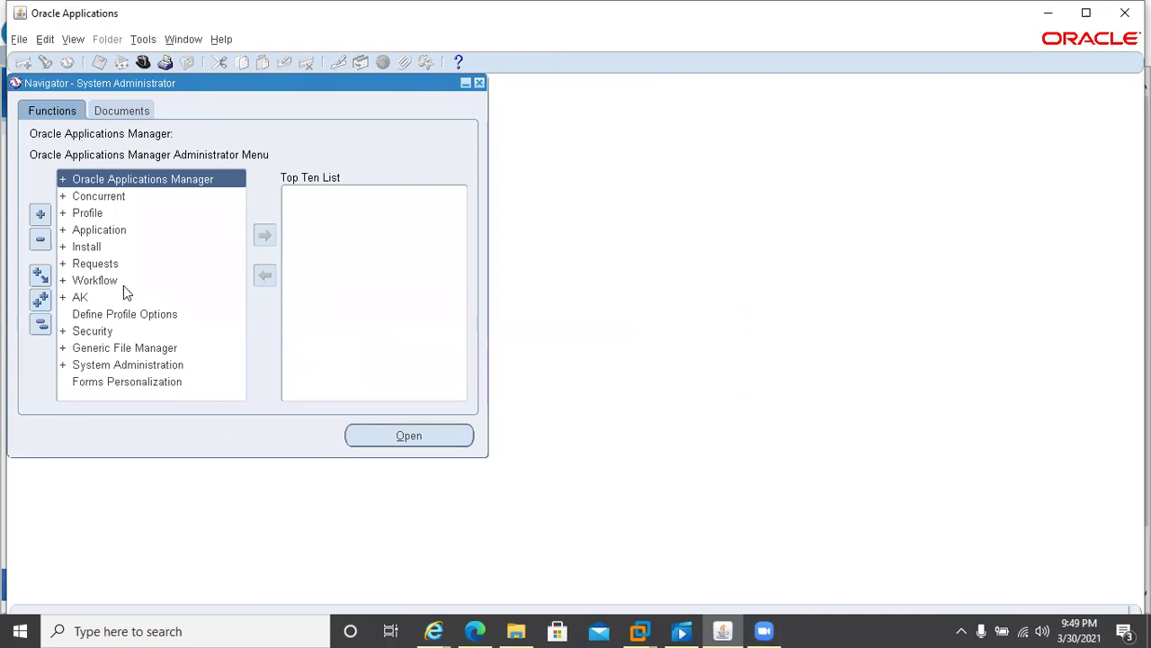
# Open the system profile options and get to the search form for system profile values
pyautogui.click(85, 212)
pyautogui.doubleClick(85, 212)
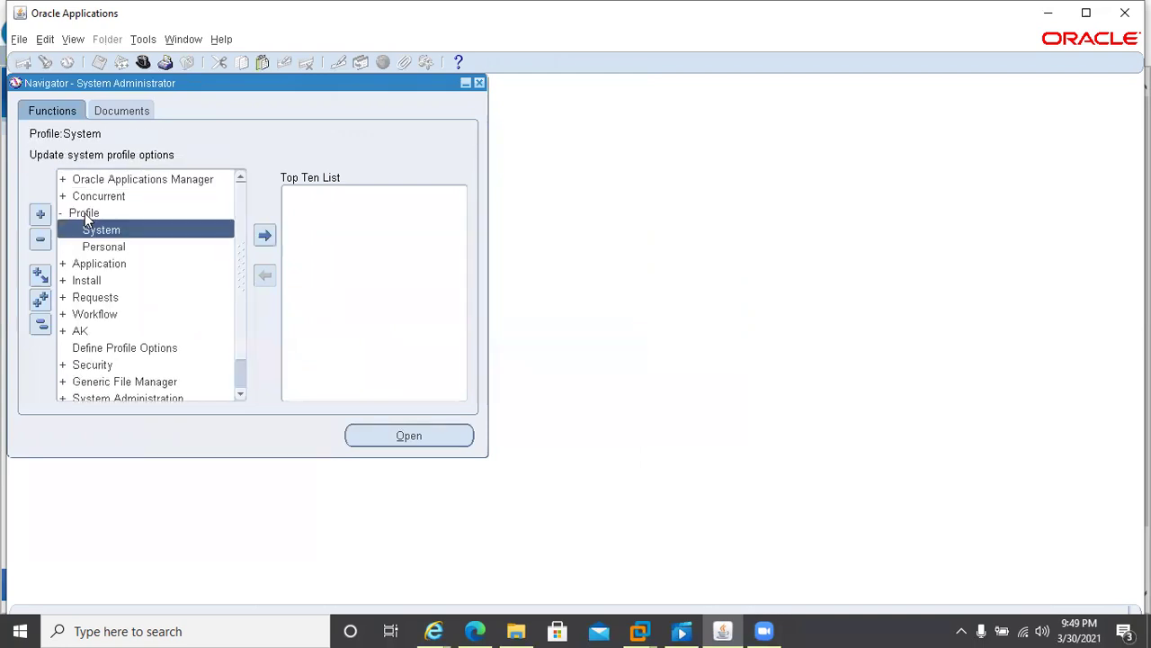
pyautogui.doubleClick(85, 213)
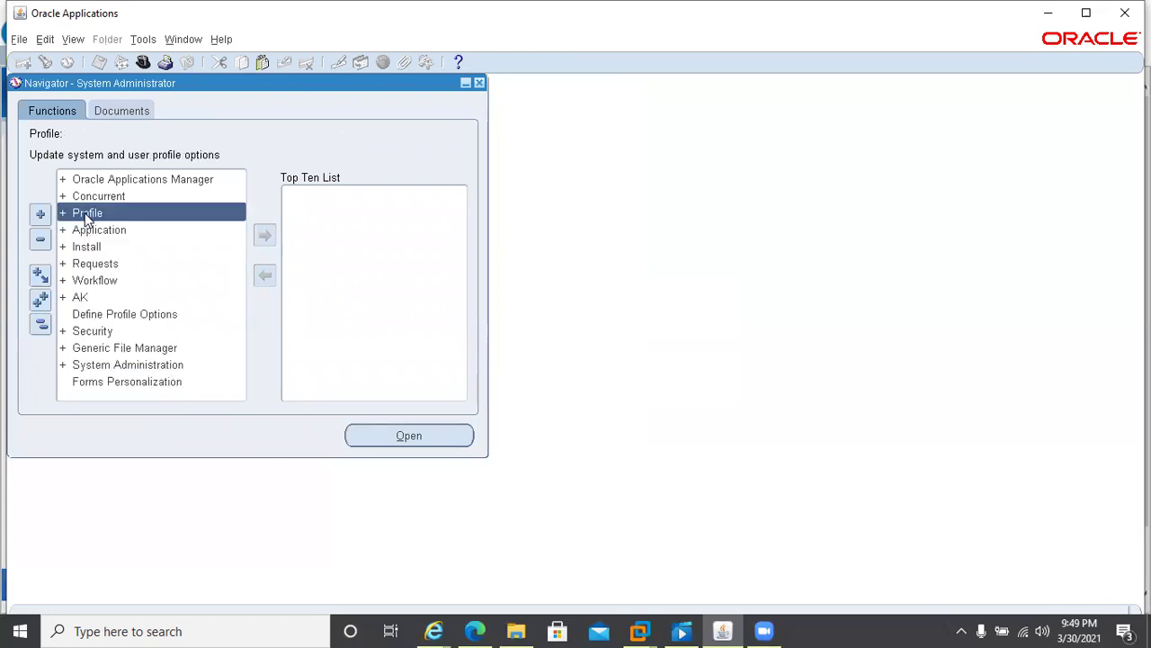
pyautogui.click(93, 233)
pyautogui.doubleClick(93, 232)
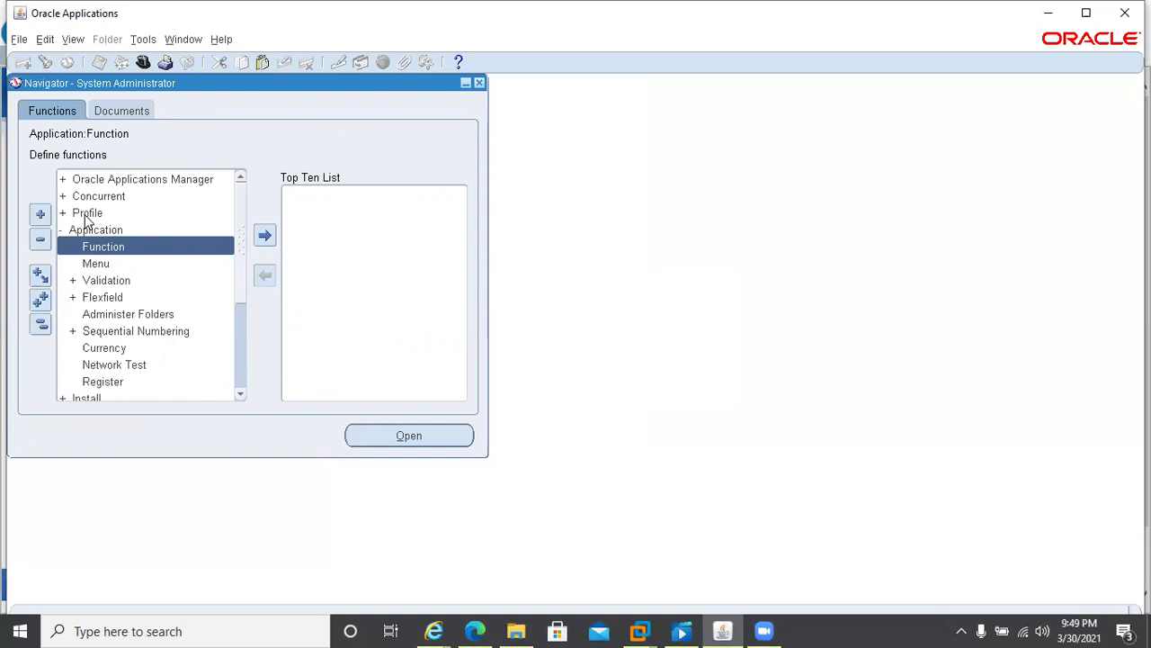
pyautogui.click(87, 214)
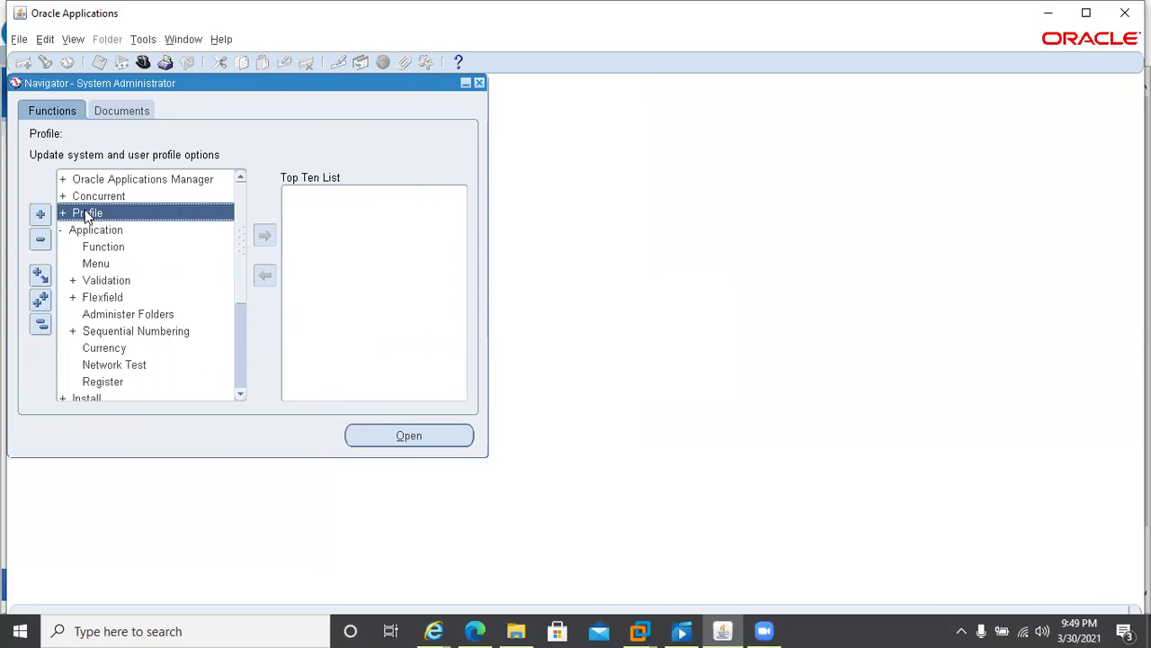
pyautogui.doubleClick(85, 213)
pyautogui.press('Return')
pyautogui.click(85, 212)
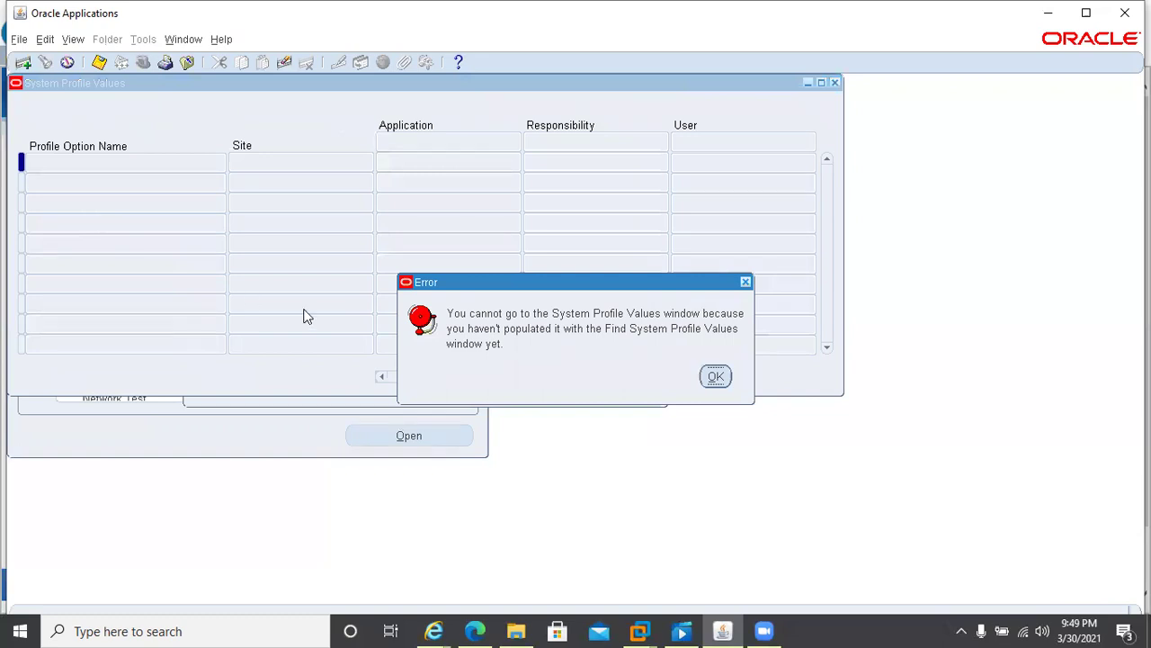
pyautogui.click(715, 378)
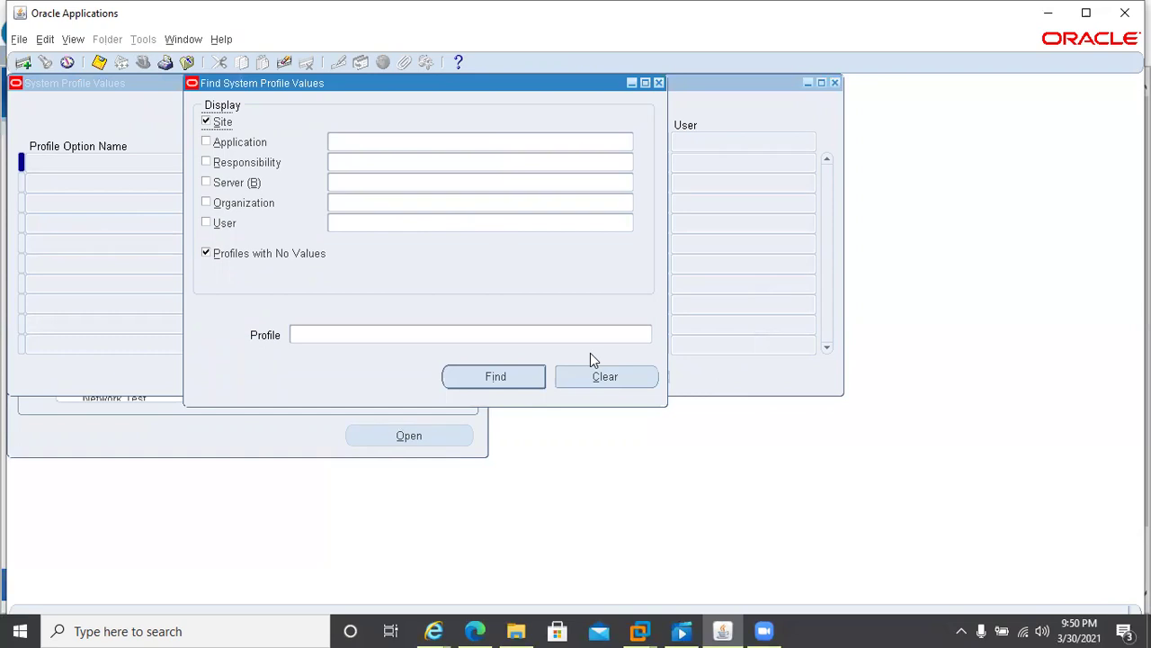
# Find the profile options matching %Diagnos% for the CCL HRMS Super User responsibility
pyautogui.click(207, 162)
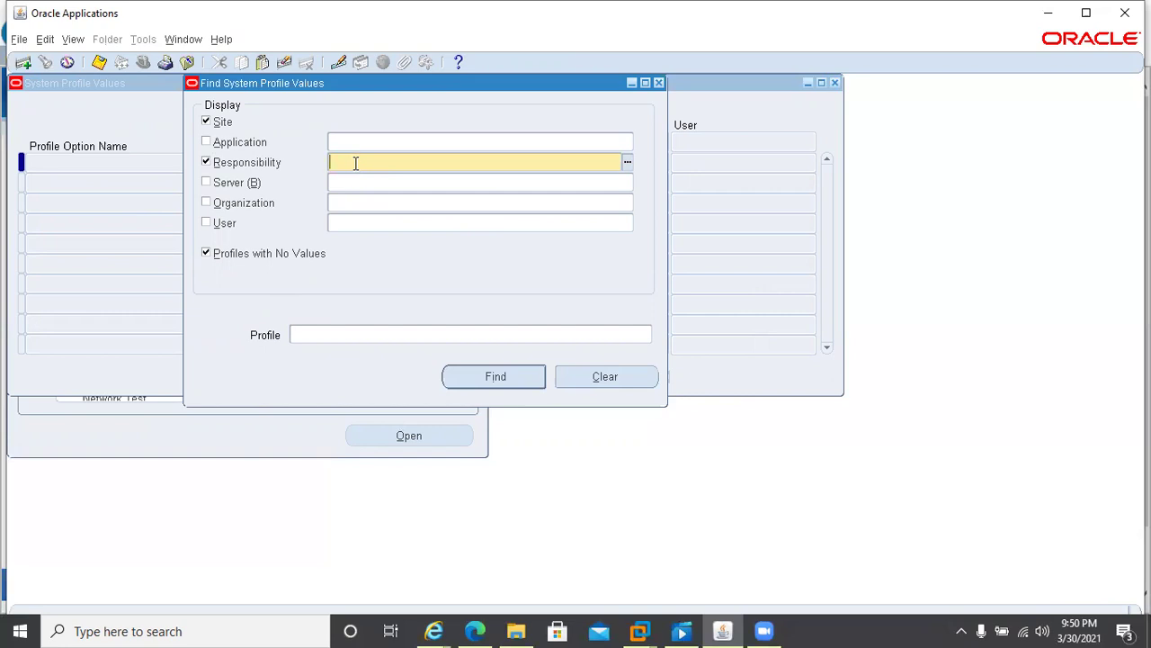
pyautogui.write('CCL%')
pyautogui.press('Tab')
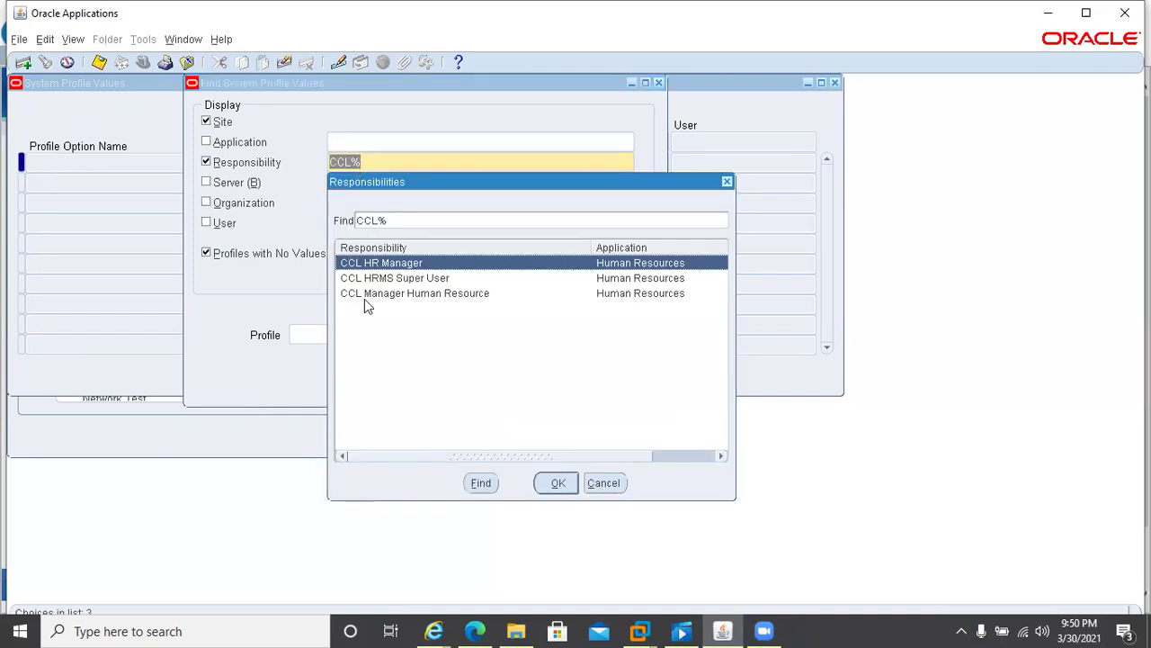
pyautogui.doubleClick(377, 278)
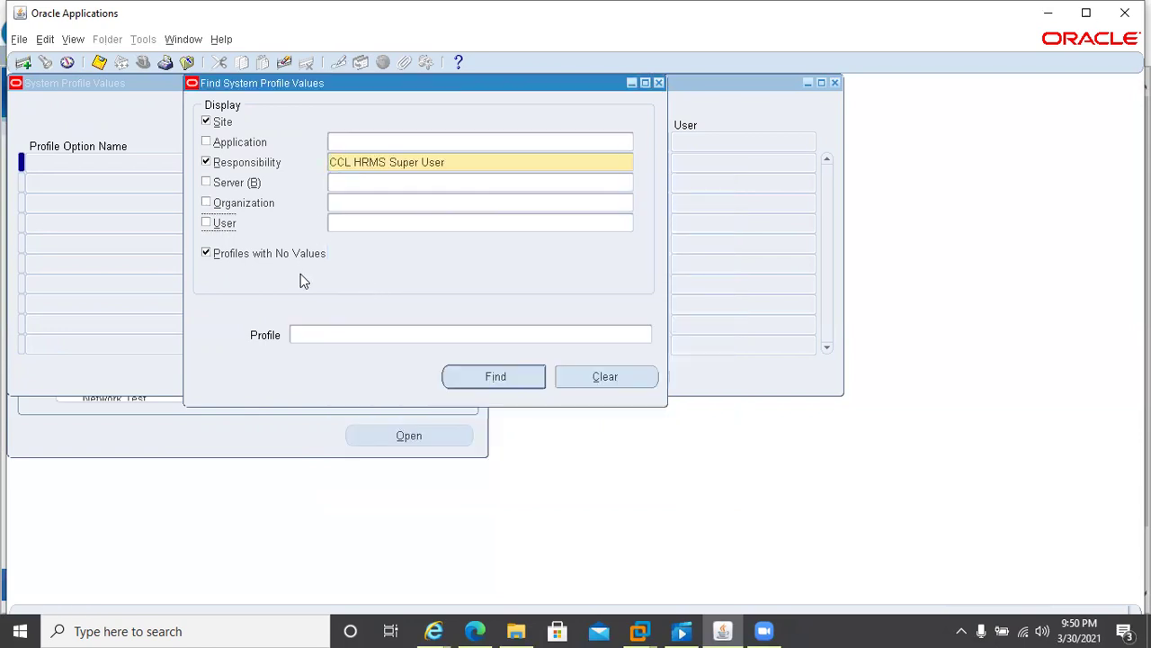
pyautogui.click(328, 336)
pyautogui.write('%Di')
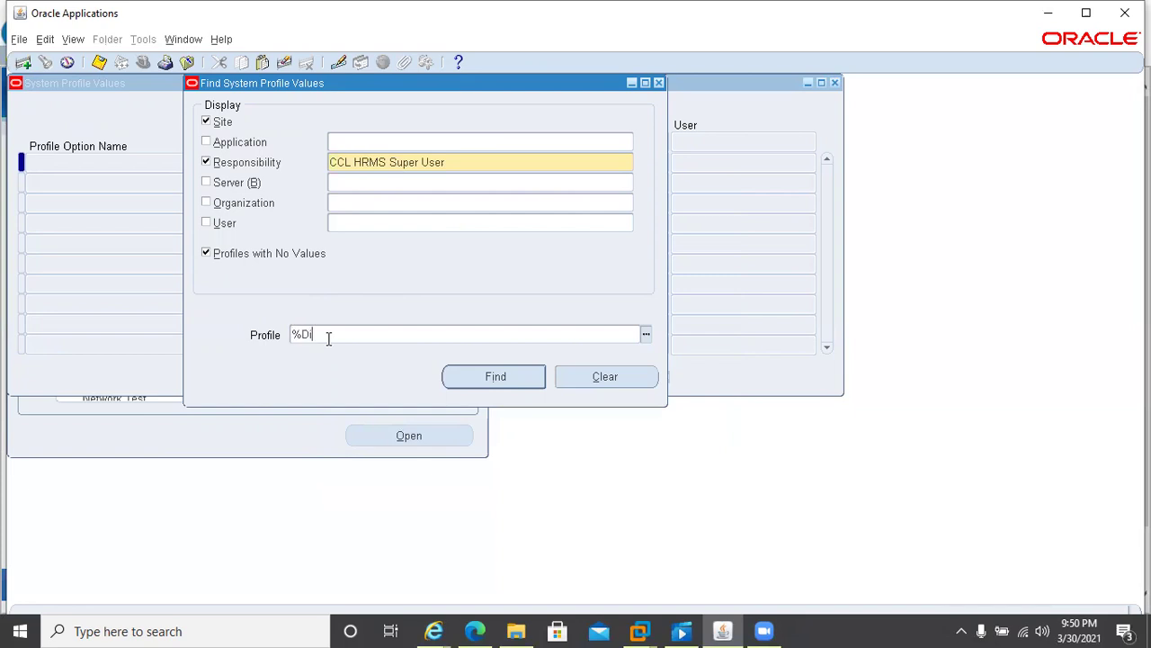
pyautogui.write('agnos%')
pyautogui.press('Tab')
pyautogui.press('Return')
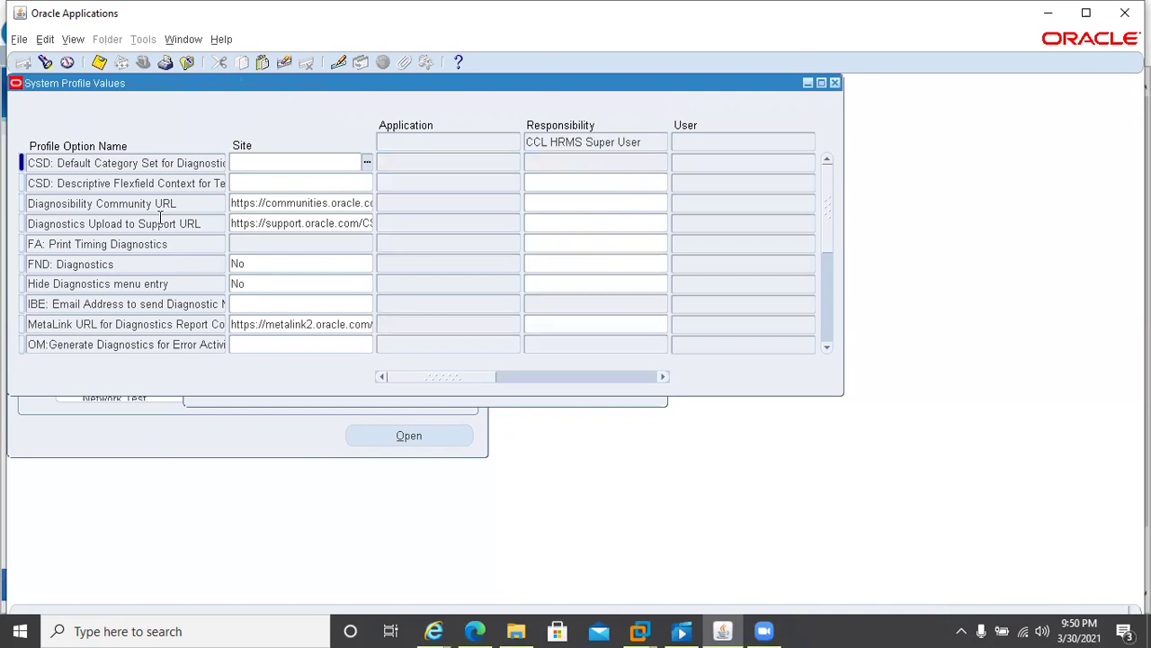
# Set FND: Diagnostics to Yes for the CCL HRMS Super User responsibility, save, and close the profile values
pyautogui.click(157, 264)
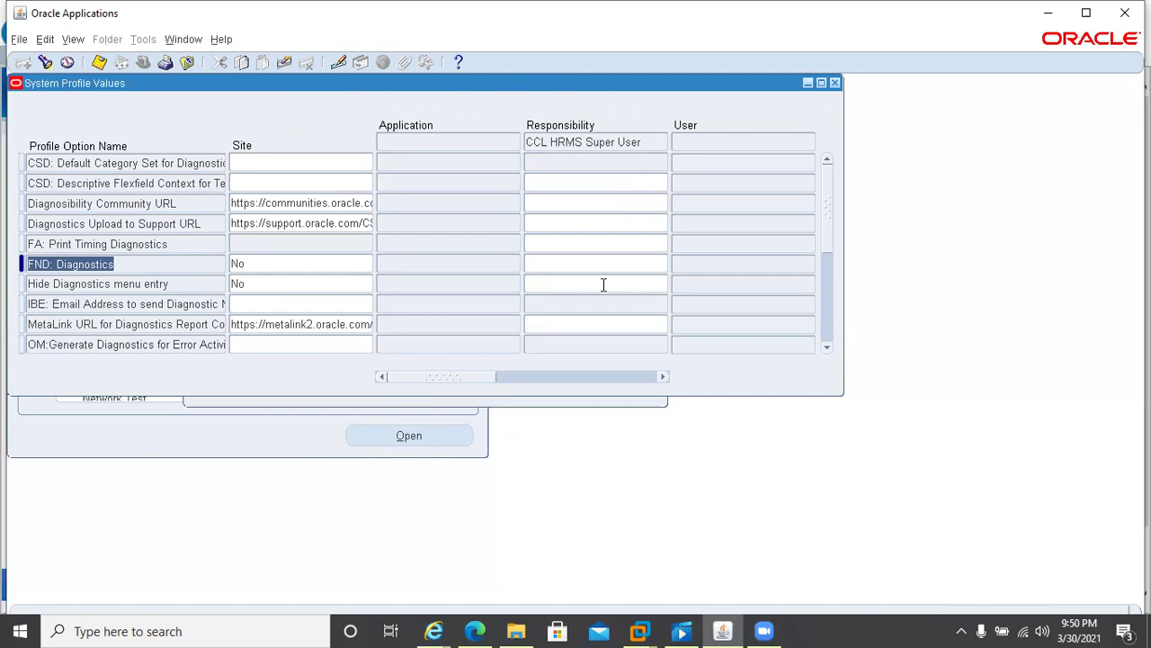
pyautogui.click(539, 263)
pyautogui.write('Yes')
pyautogui.press('Tab')
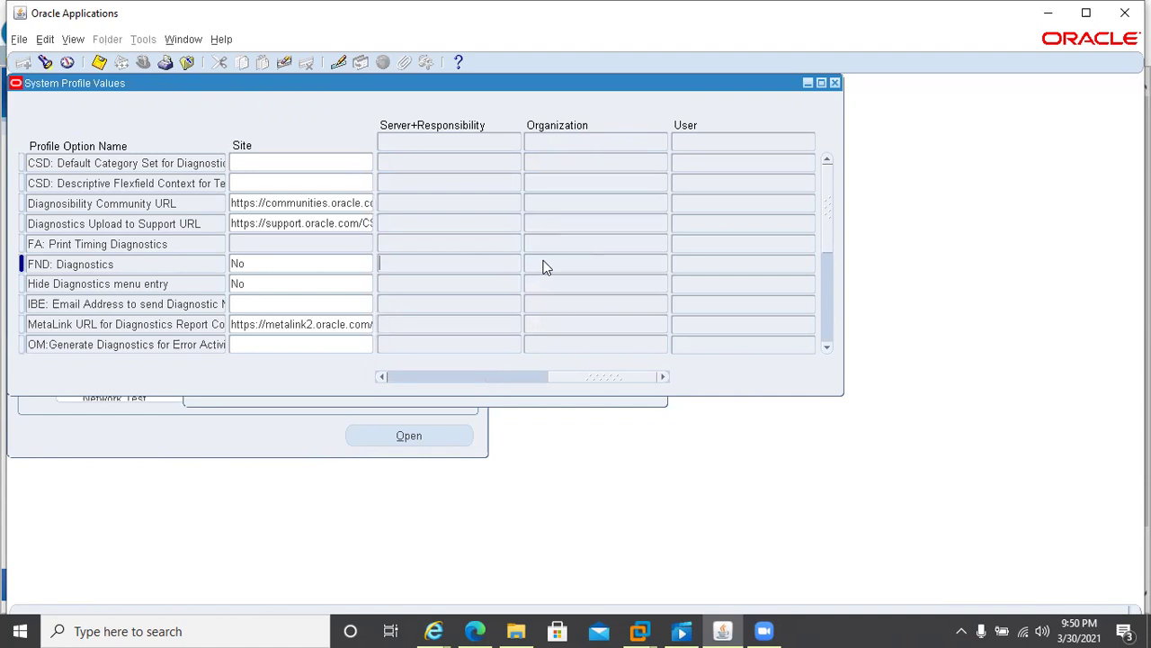
pyautogui.click(407, 374)
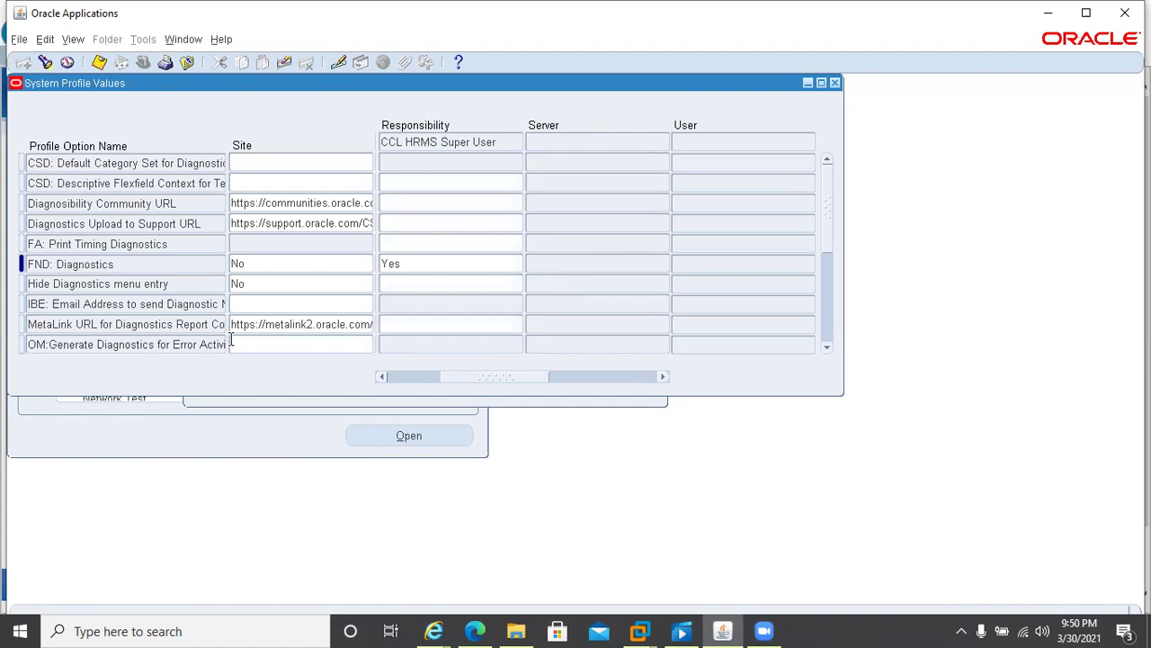
pyautogui.click(423, 376)
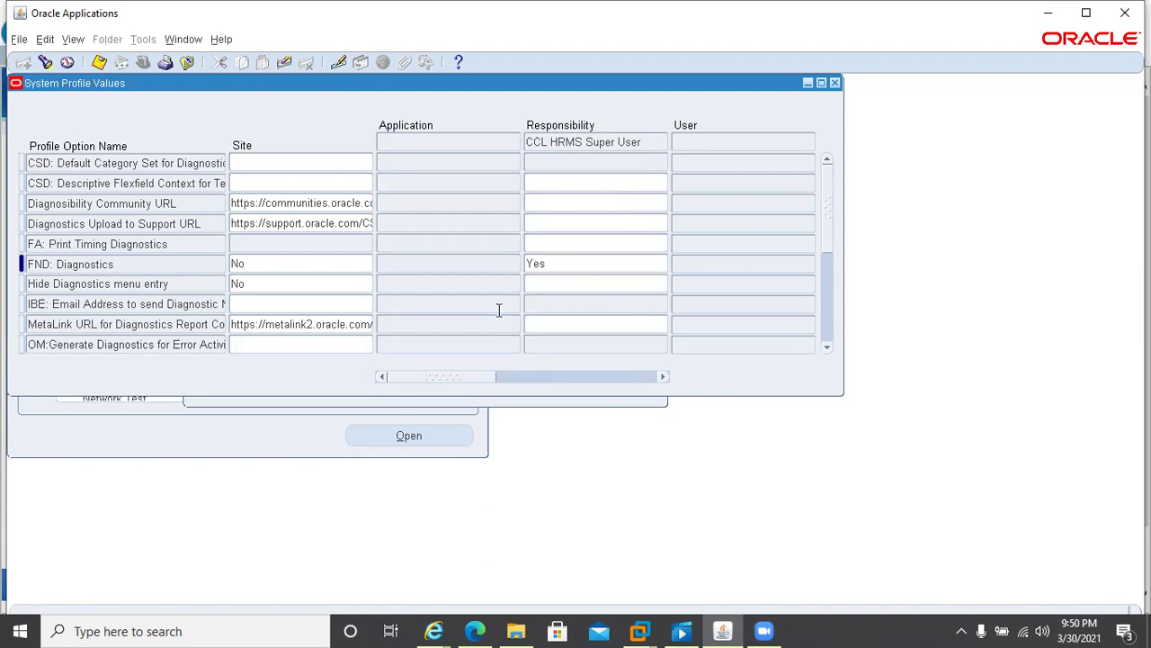
pyautogui.hotkey('ctrl', 's')
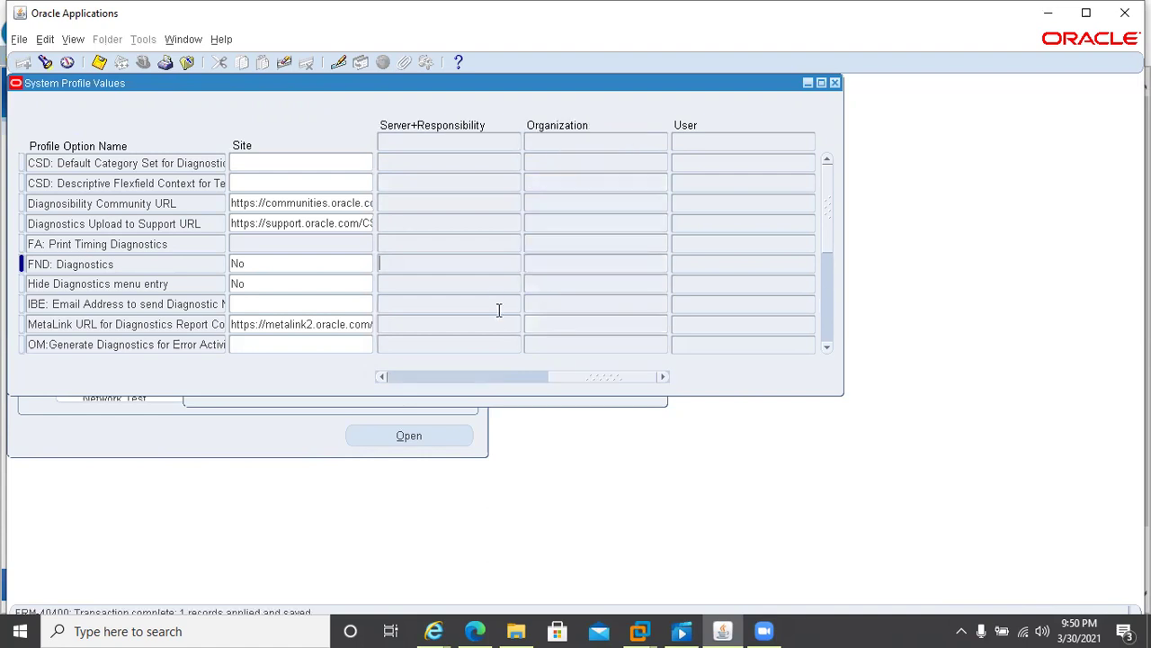
pyautogui.click(834, 82)
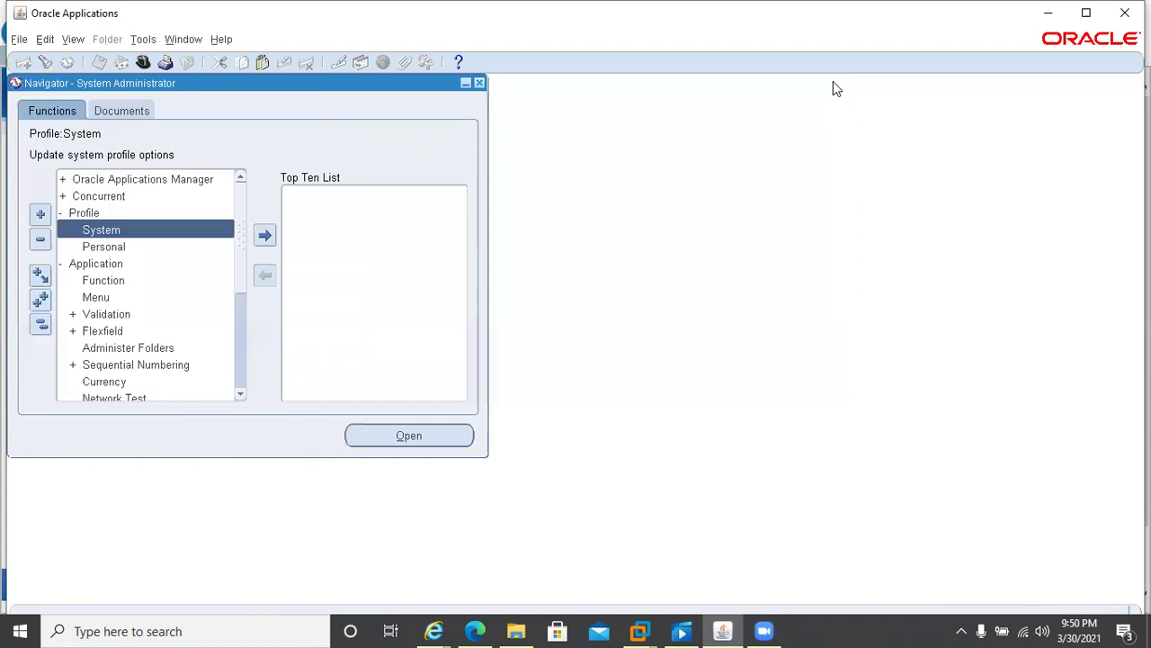
# Switch from System Administrator to the CCL HRMS Super User responsibility
pyautogui.hotkey('alt', 'f')
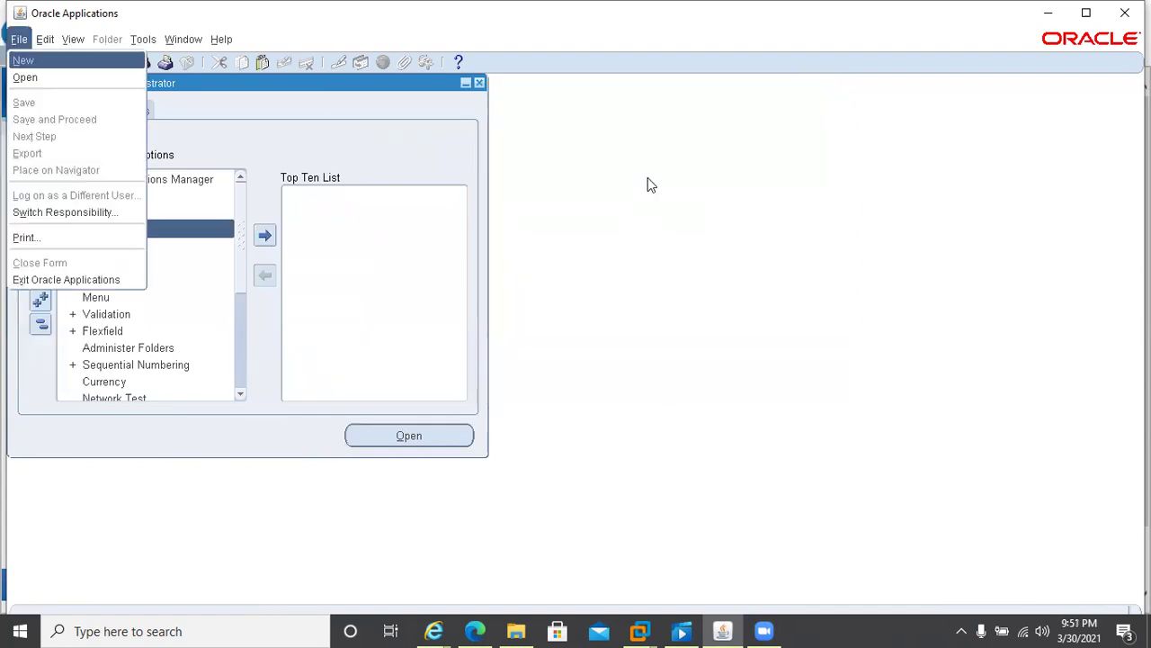
pyautogui.press('w')
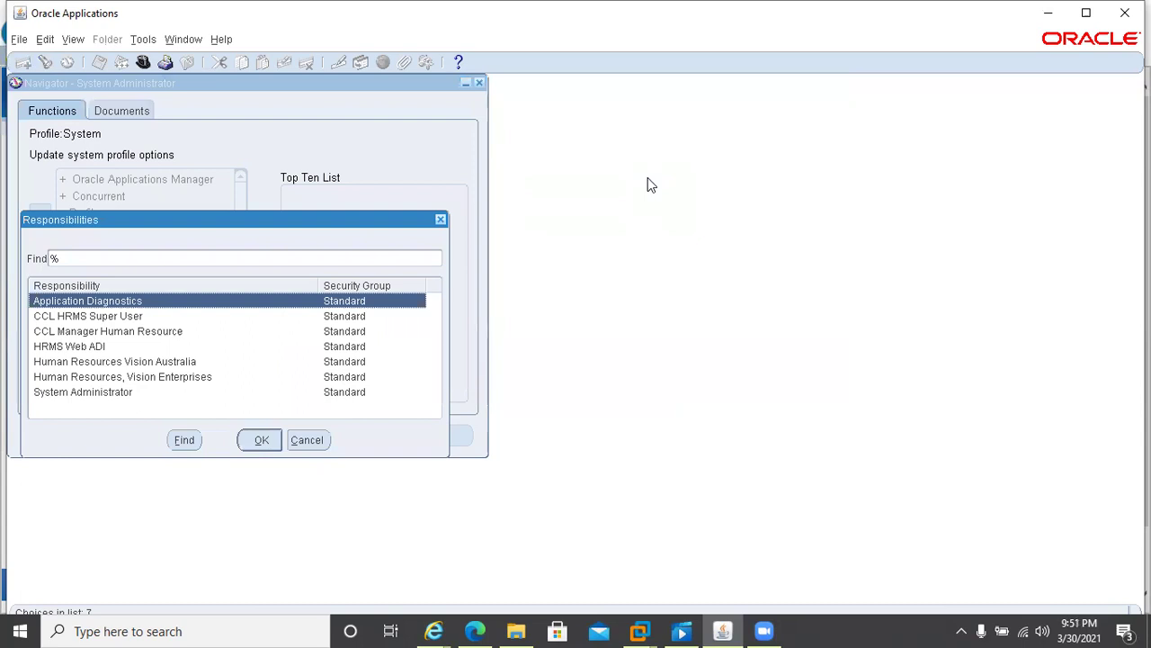
pyautogui.press('Down')
pyautogui.press('Return')
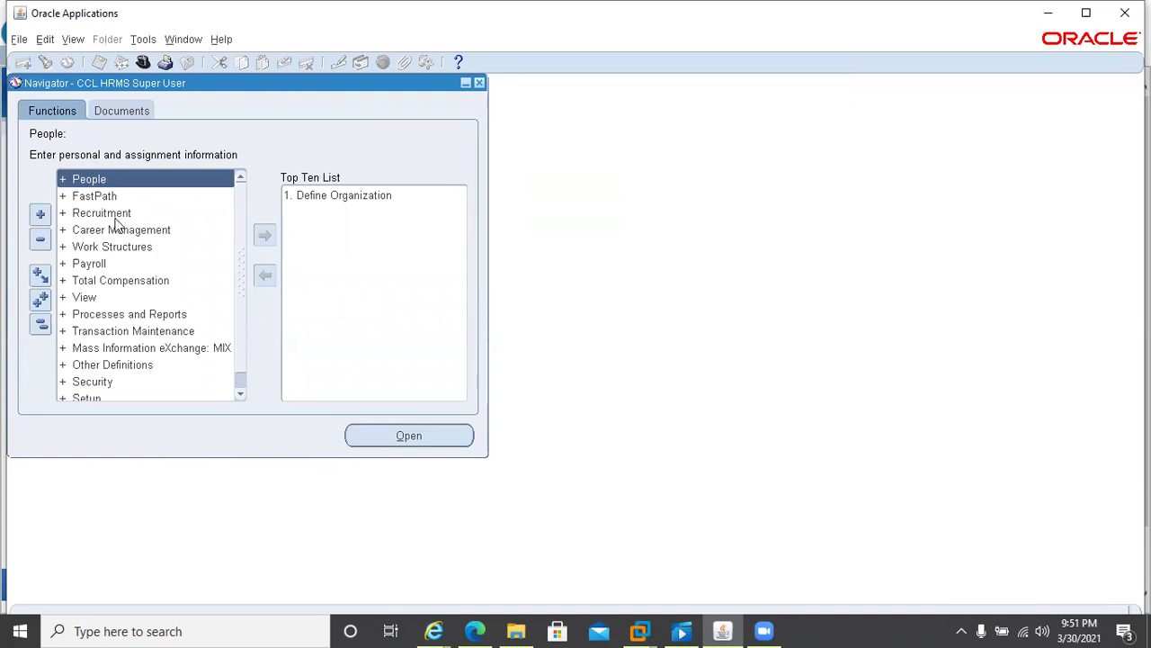
# Open the position description form under Work Structures and find all positions without search criteria
pyautogui.doubleClick(90, 246)
pyautogui.click(90, 262)
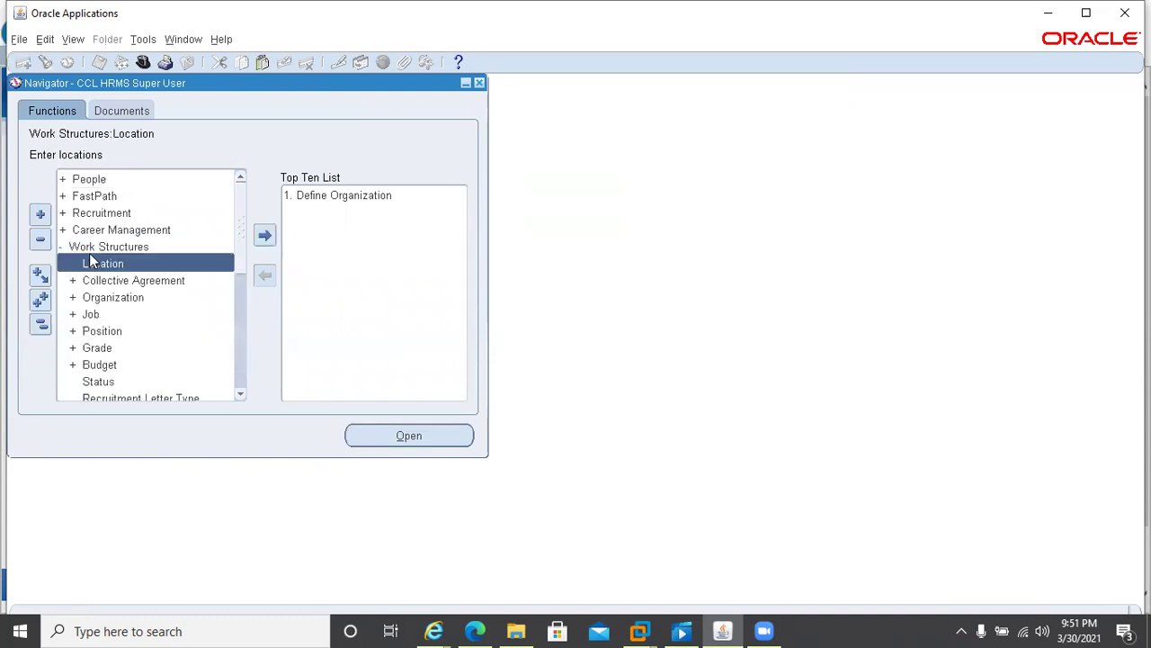
pyautogui.click(99, 333)
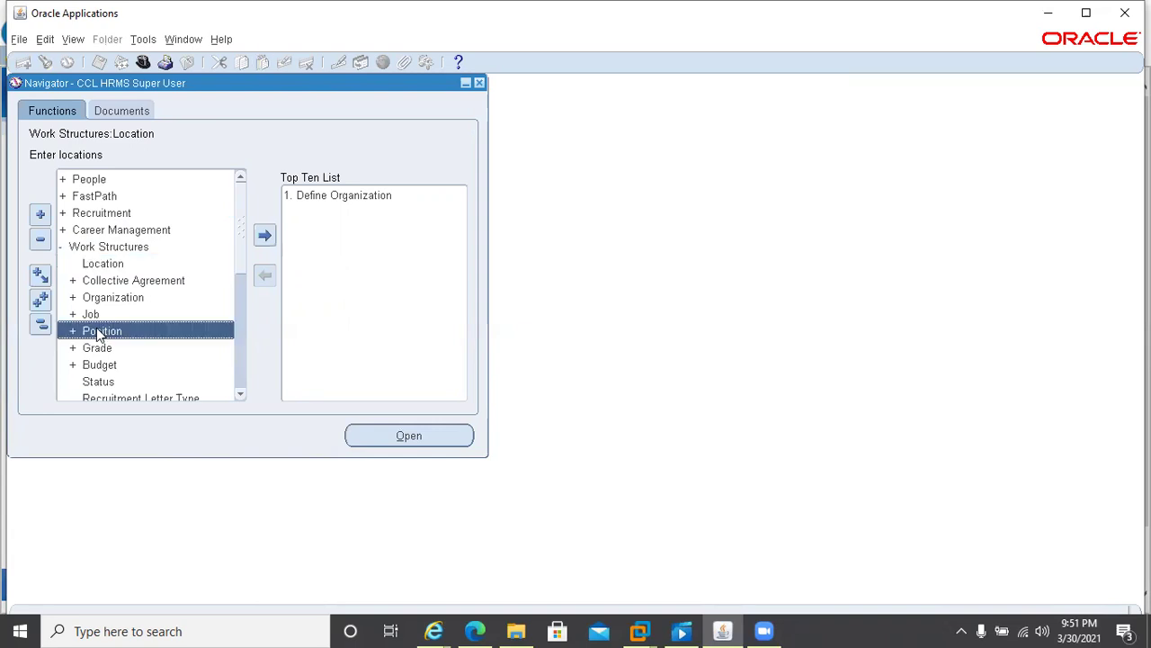
pyautogui.doubleClick(99, 332)
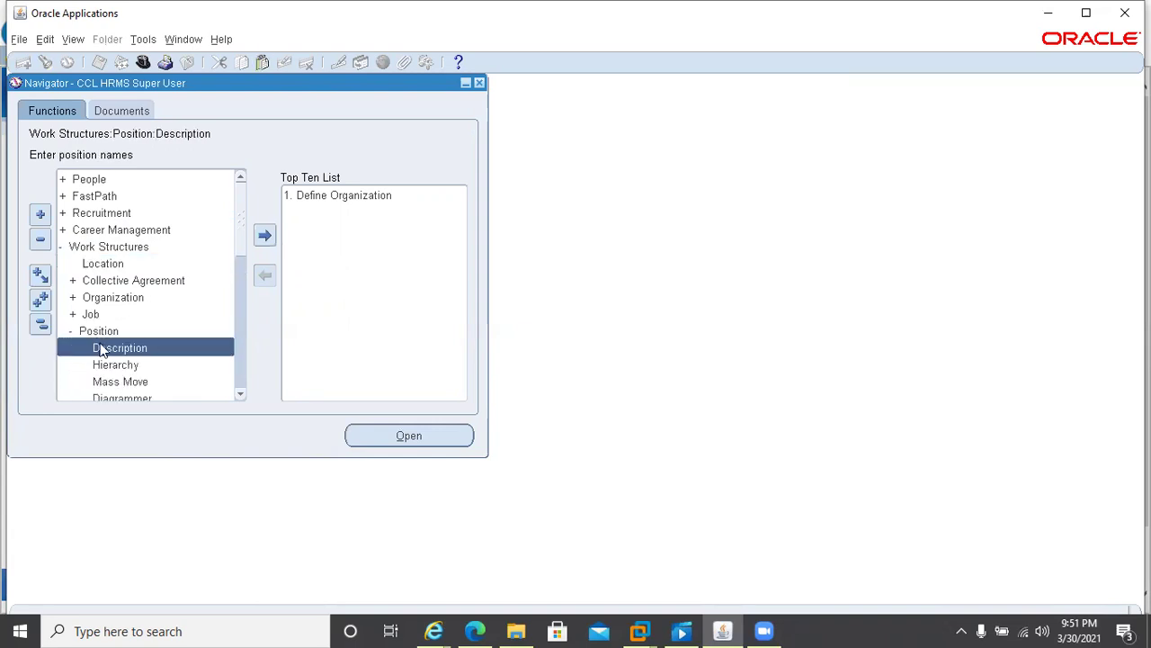
pyautogui.doubleClick(101, 350)
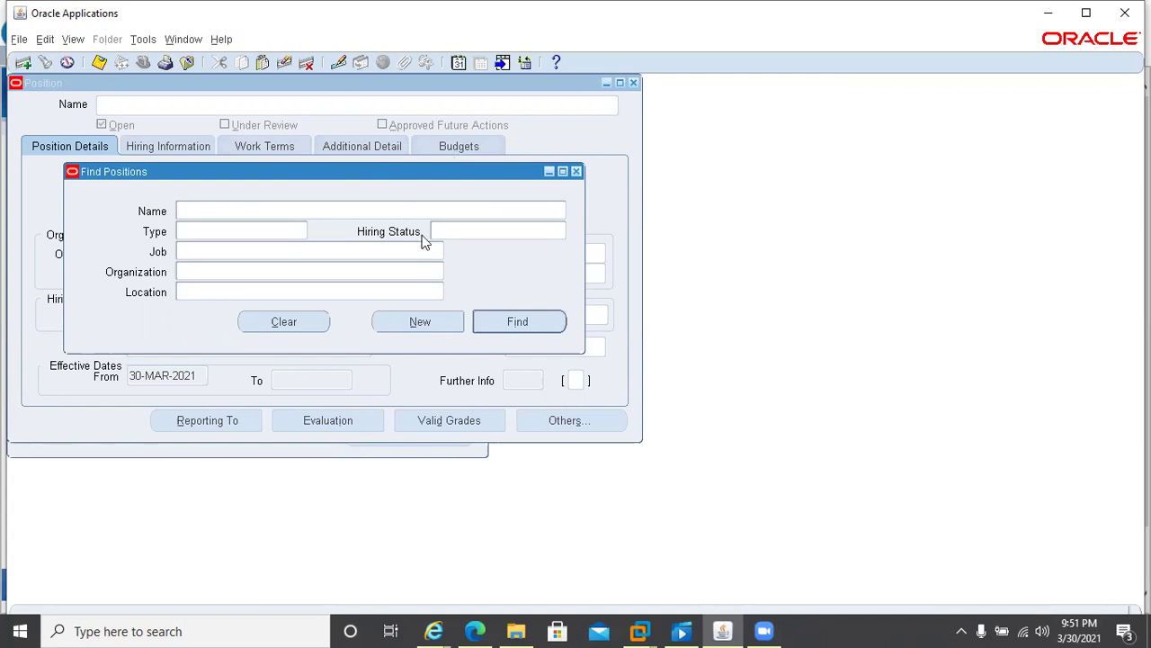
pyautogui.click(532, 331)
pyautogui.click(506, 320)
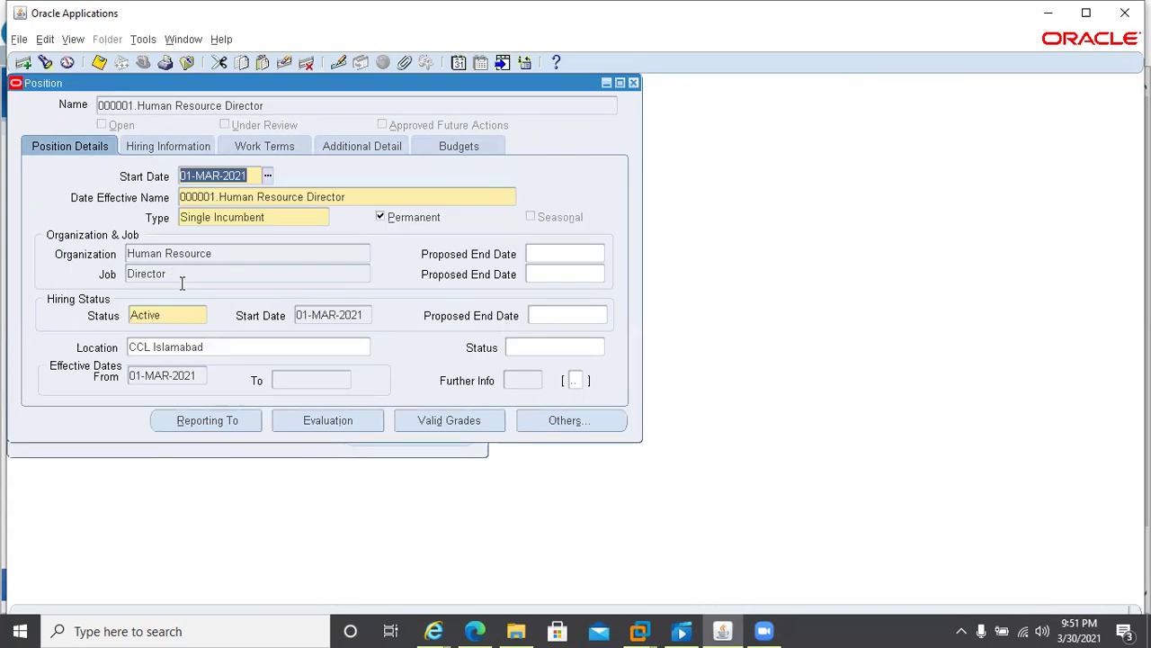
# Try to run the diagnostics Examine function on the Job field of position 000002.Human Resource Manager
pyautogui.press('Down')
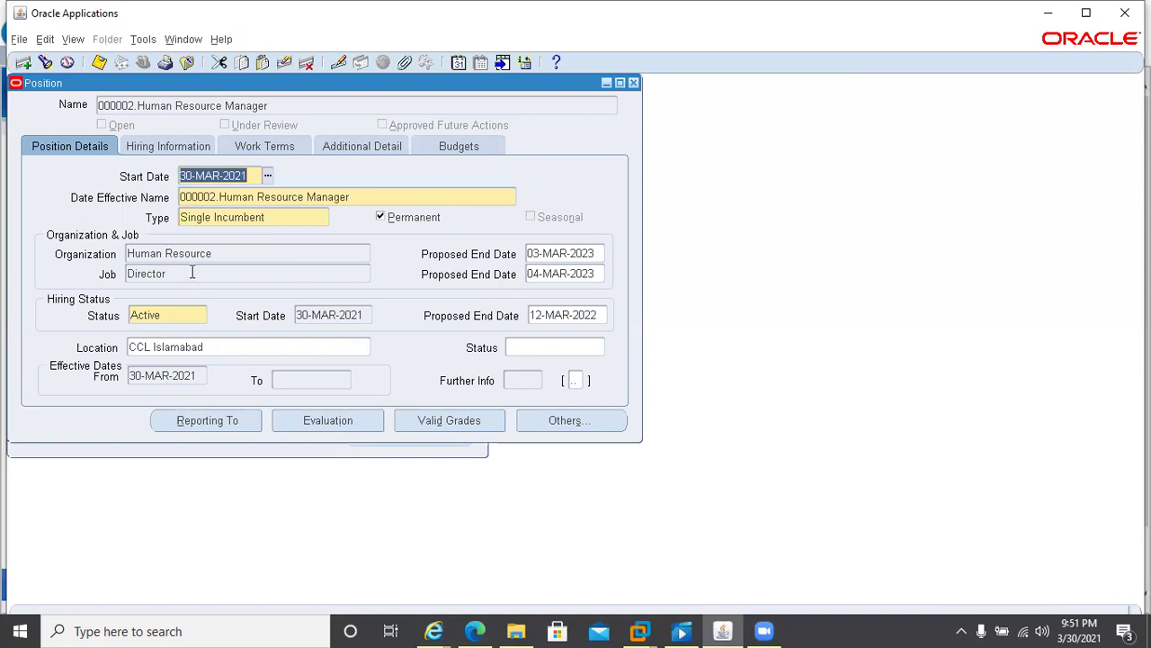
pyautogui.click(192, 273)
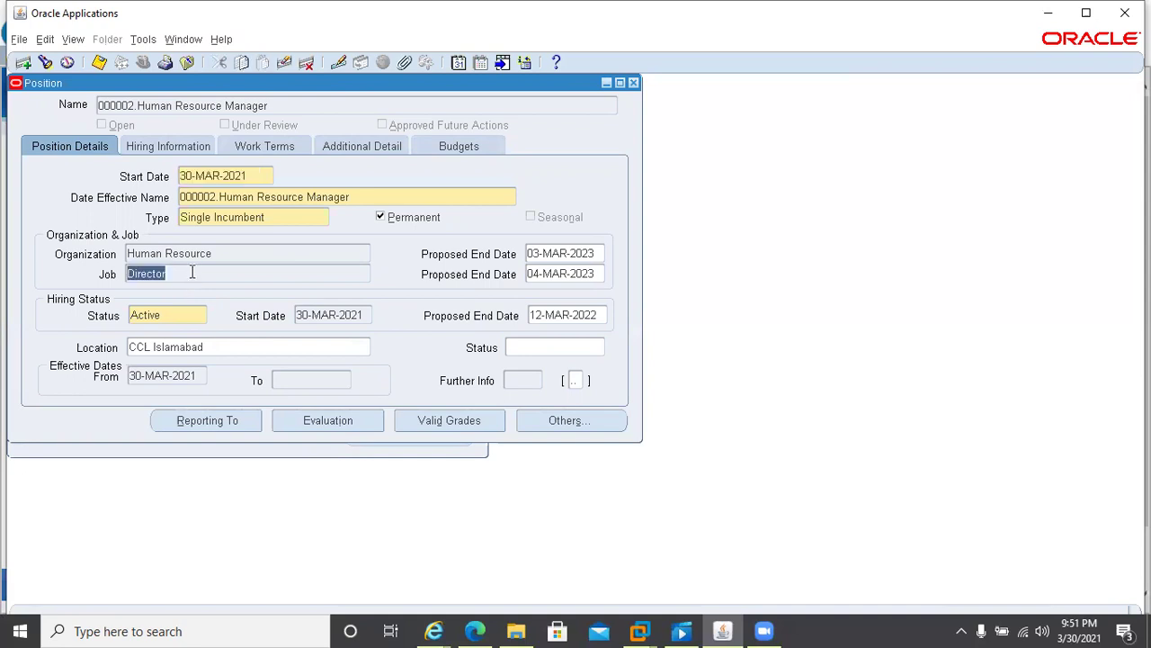
pyautogui.click(220, 40)
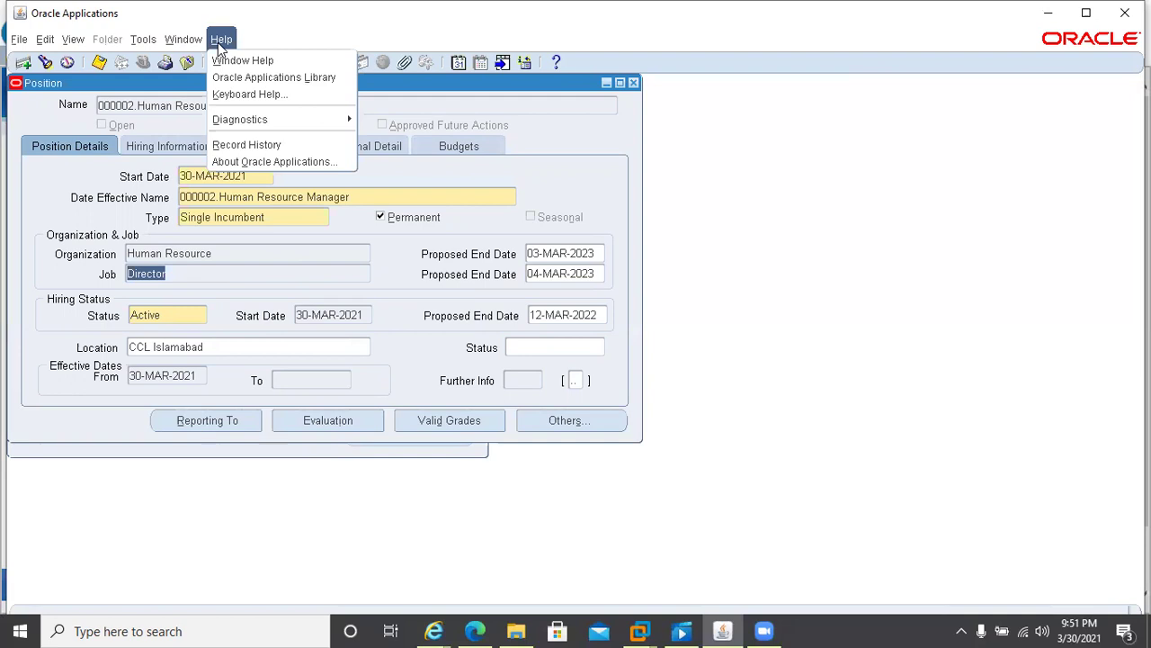
pyautogui.moveTo(278, 123)
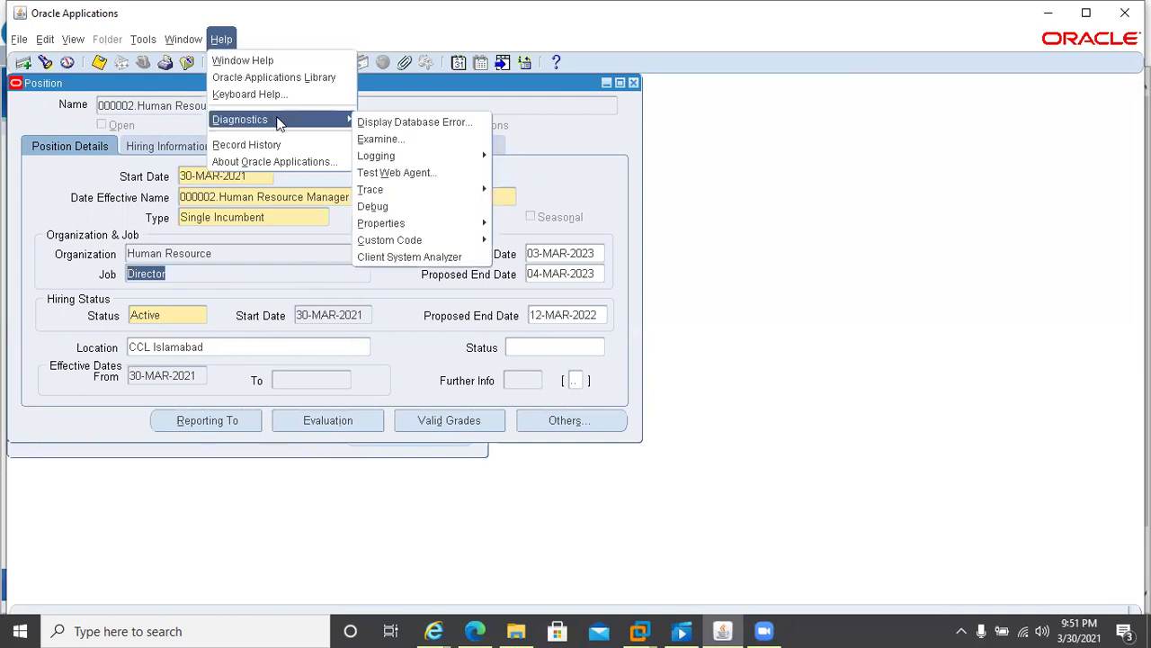
pyautogui.click(401, 140)
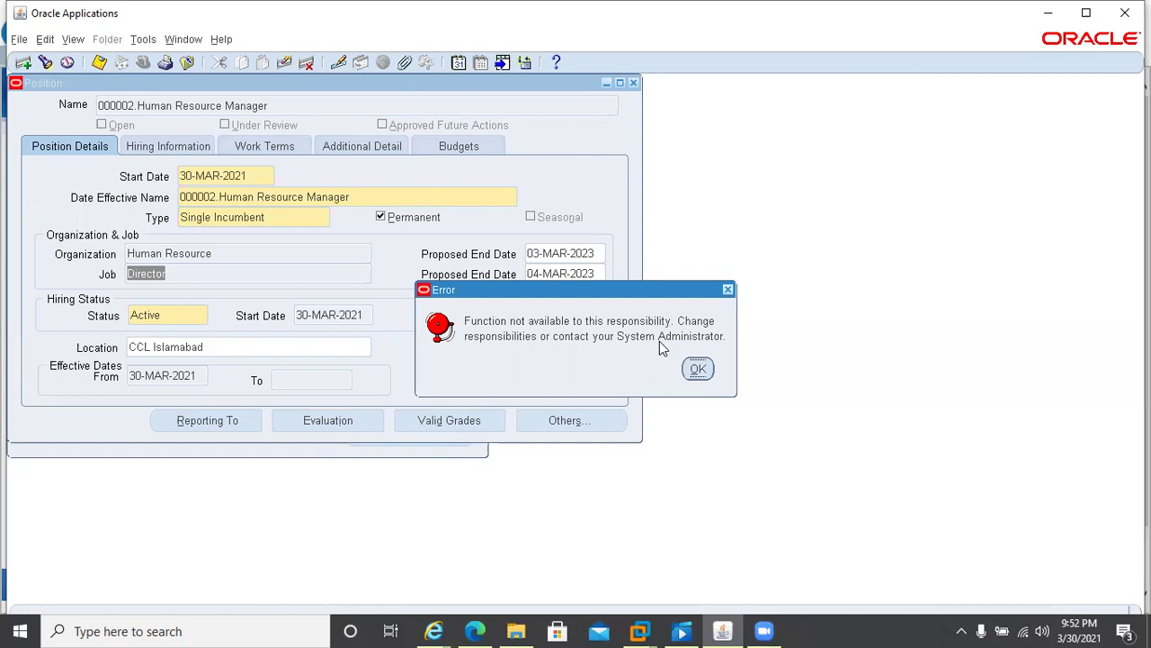
pyautogui.click(698, 369)
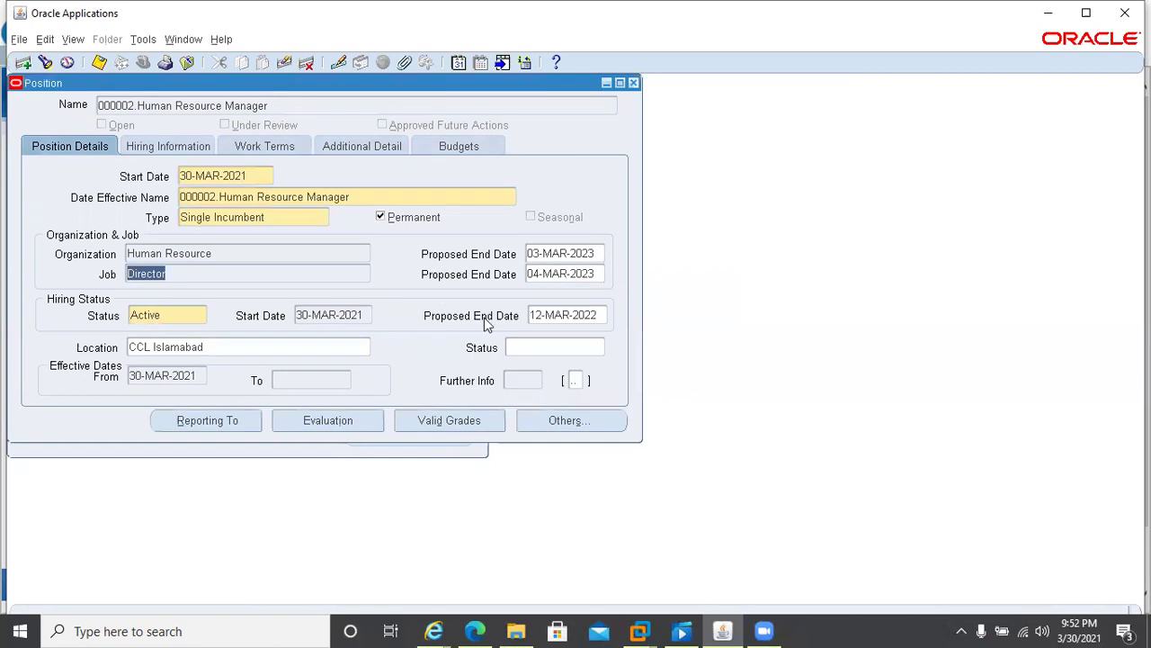
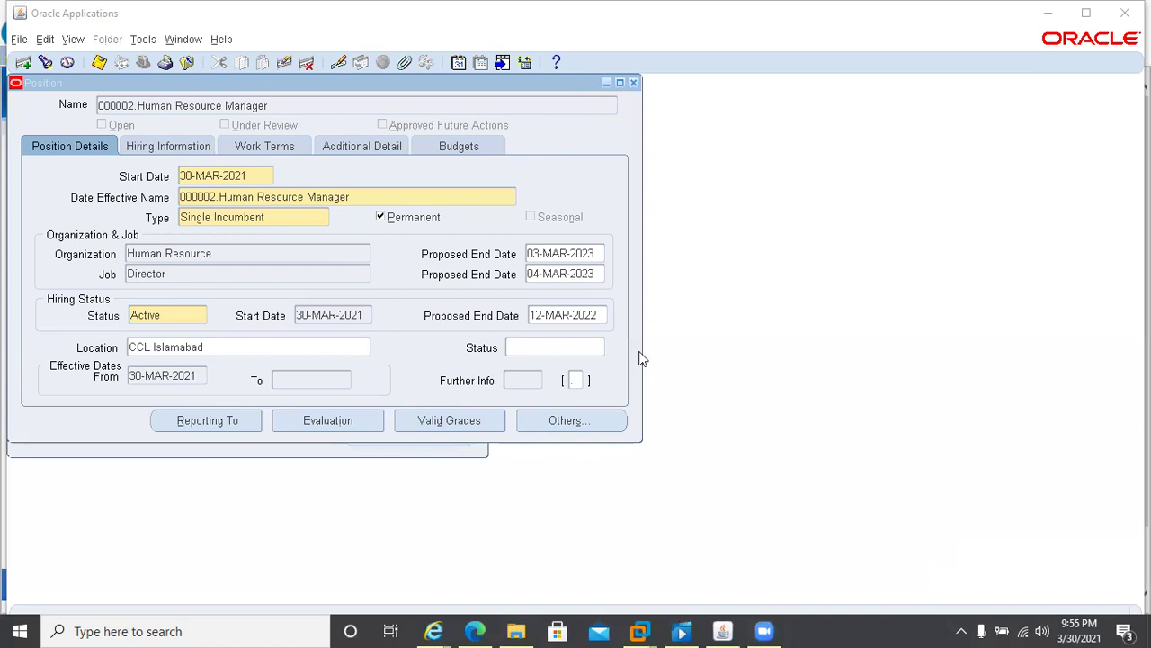
# Delete position 000002.Human Resource Manager by purging it completely from the database, and save
pyautogui.click(364, 197)
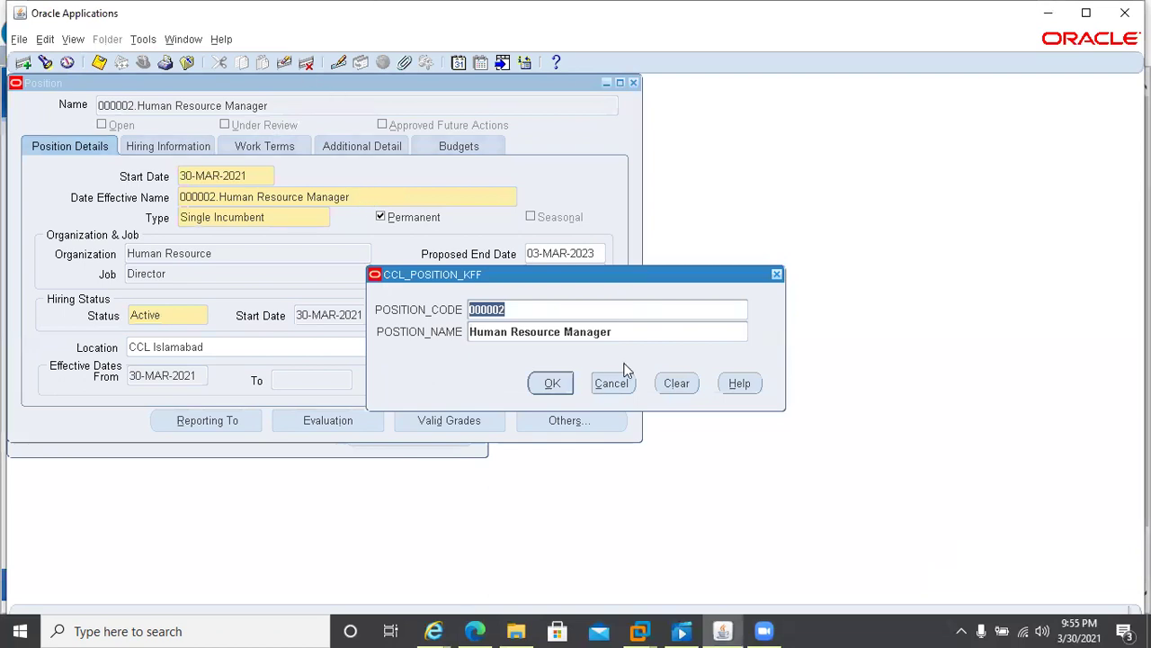
pyautogui.click(618, 381)
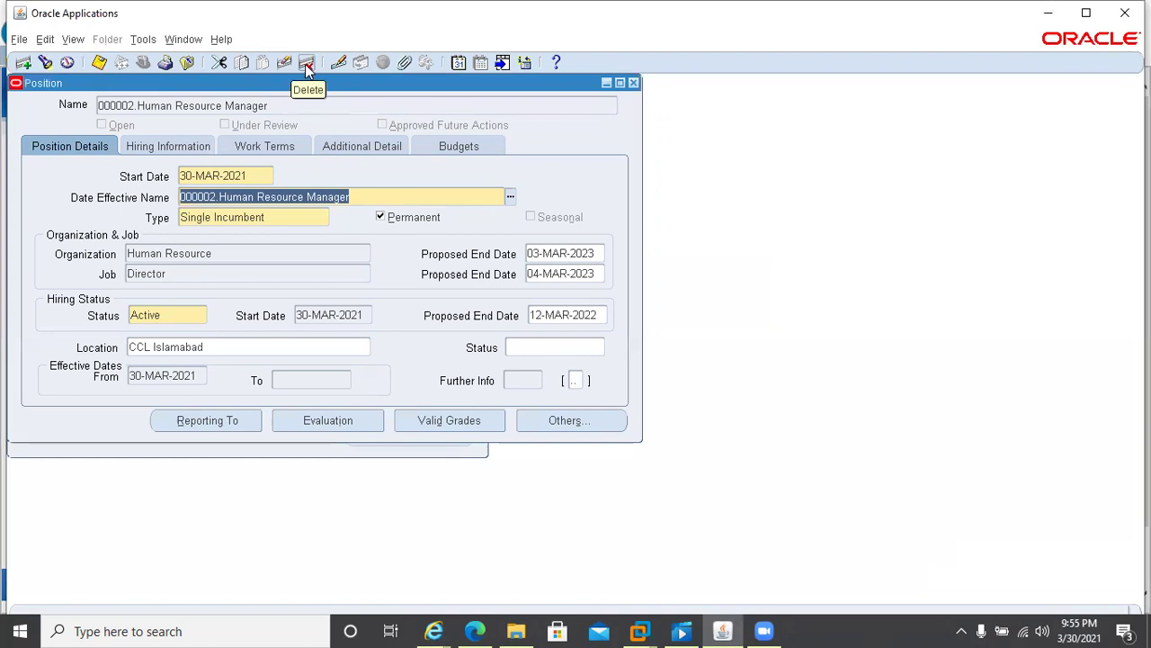
pyautogui.click(305, 63)
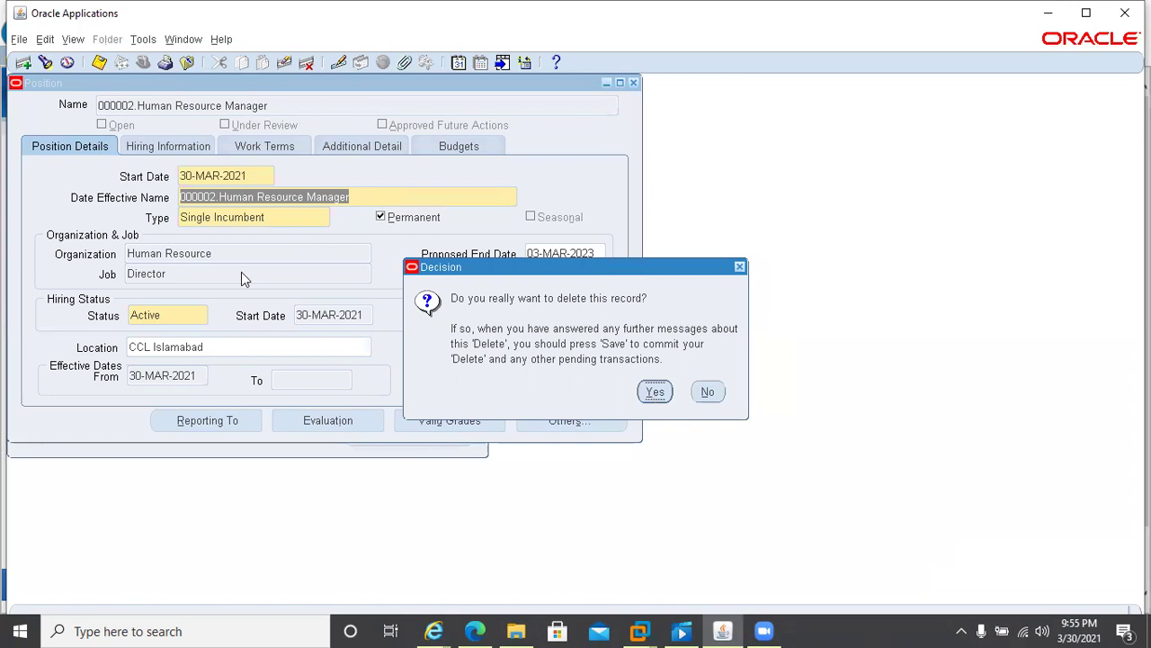
pyautogui.click(654, 391)
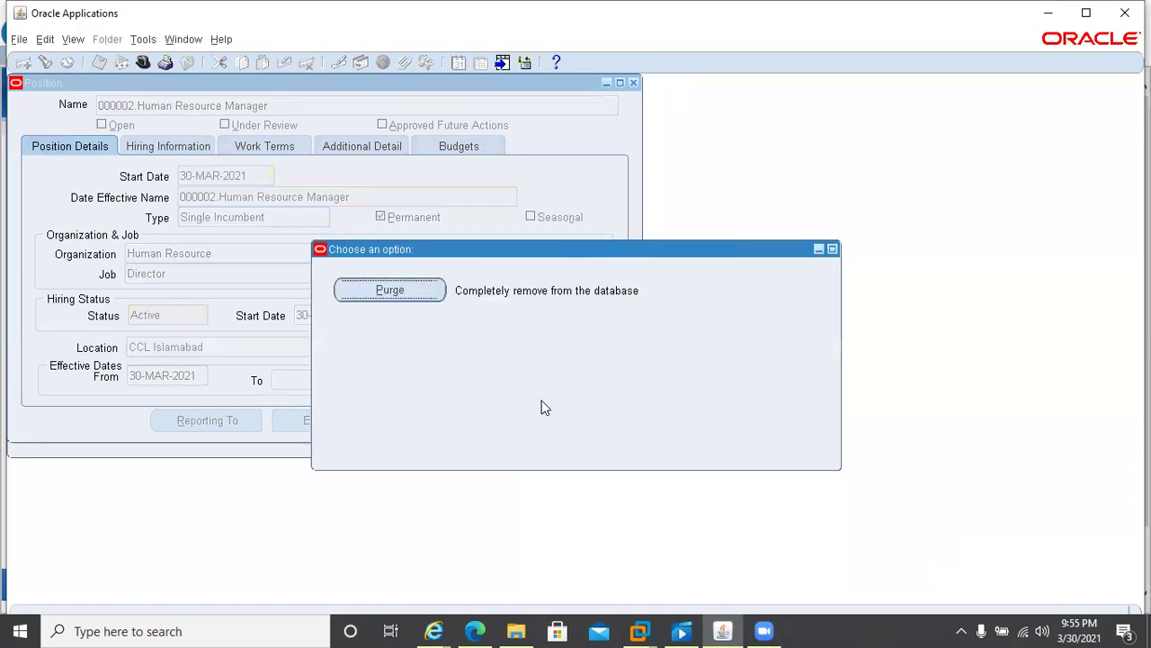
pyautogui.click(390, 288)
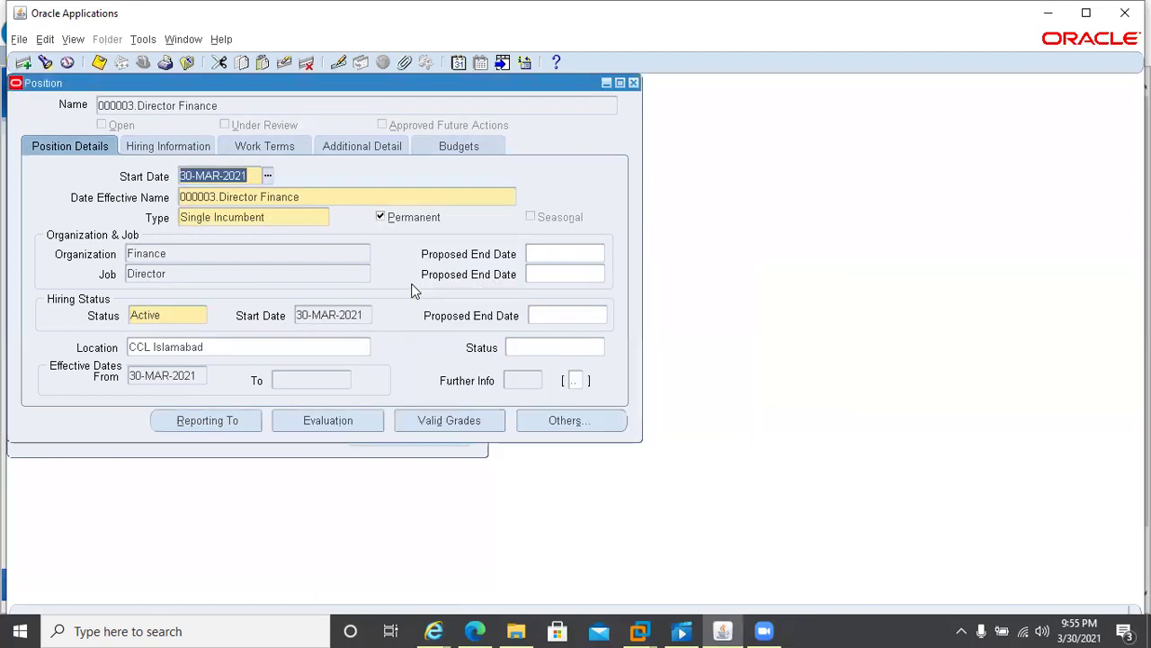
pyautogui.hotkey('ctrl', 's')
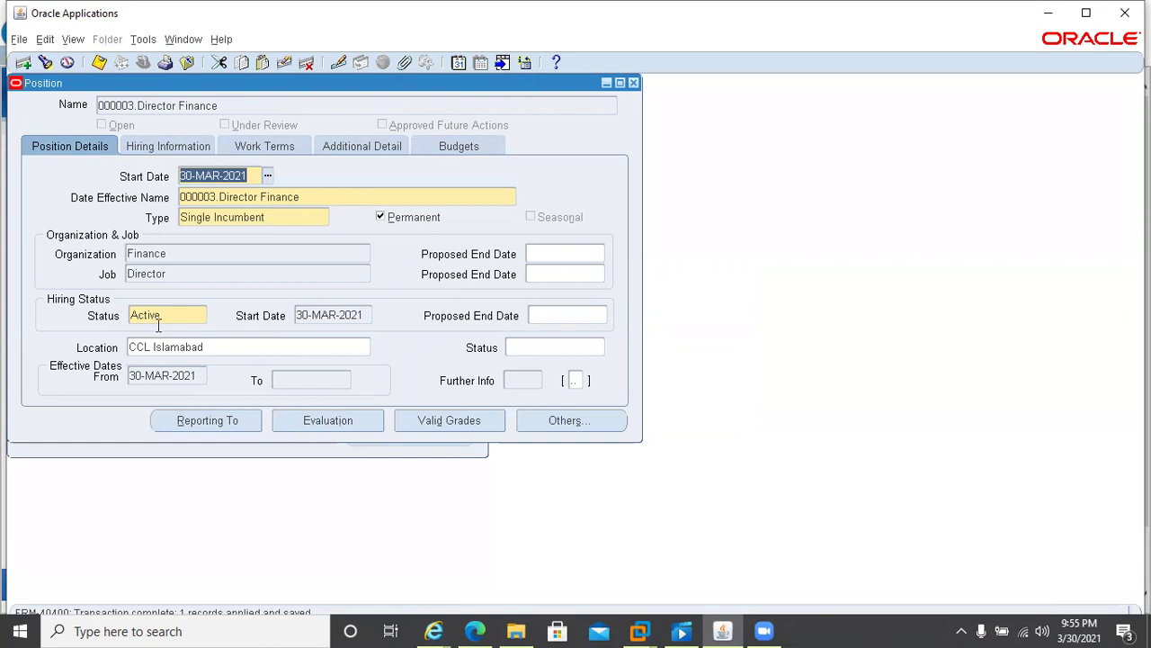
# Start a new position record with position code 000002 and position name Human Resource Manager
pyautogui.click(24, 64)
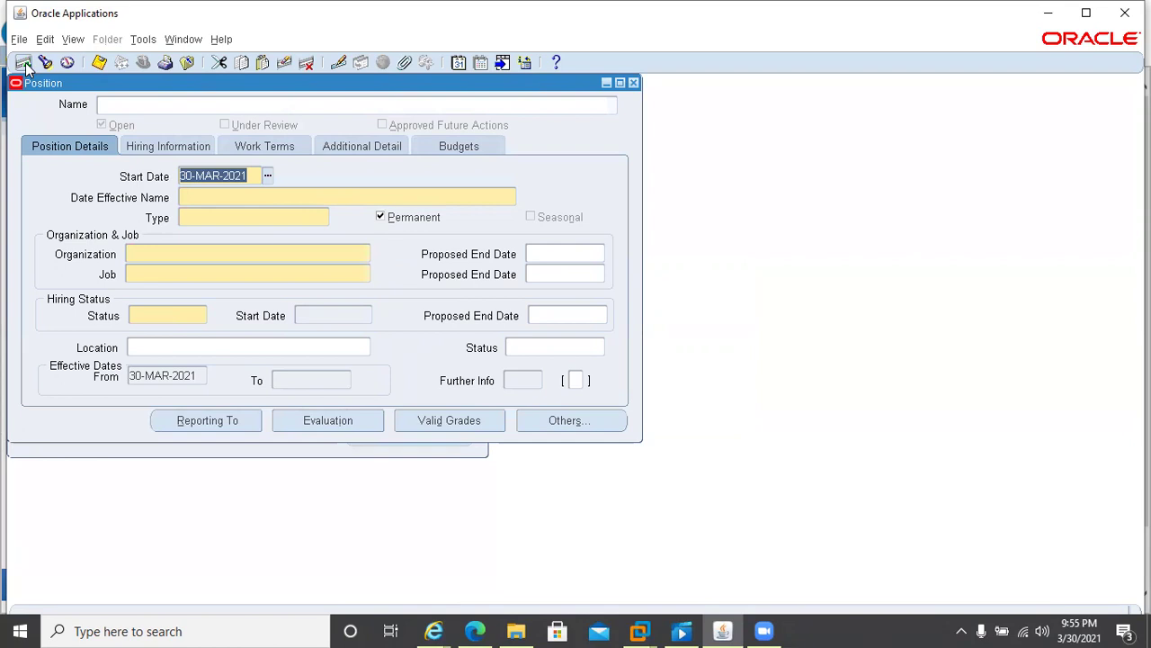
pyautogui.click(207, 201)
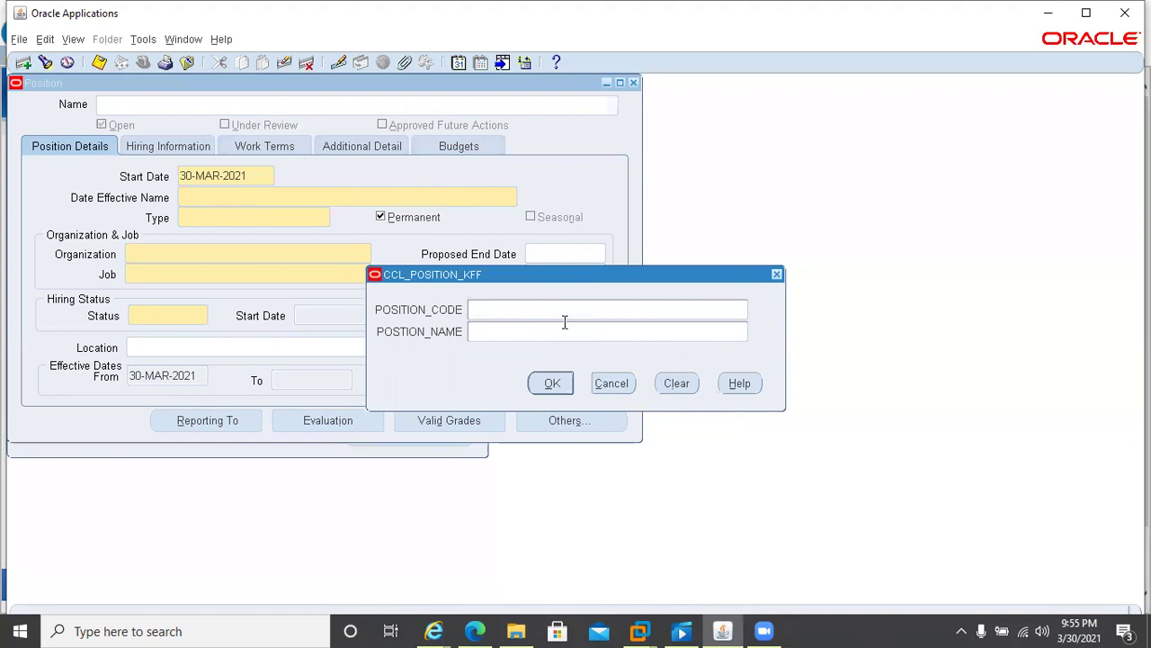
pyautogui.write('0000002')
pyautogui.doubleClick(511, 309)
pyautogui.click(486, 309)
pyautogui.doubleClick(492, 309)
pyautogui.press('Delete')
pyautogui.write('000001')
pyautogui.press('BackSpace')
pyautogui.write('2')
pyautogui.click(502, 336)
pyautogui.write('Human Resource')
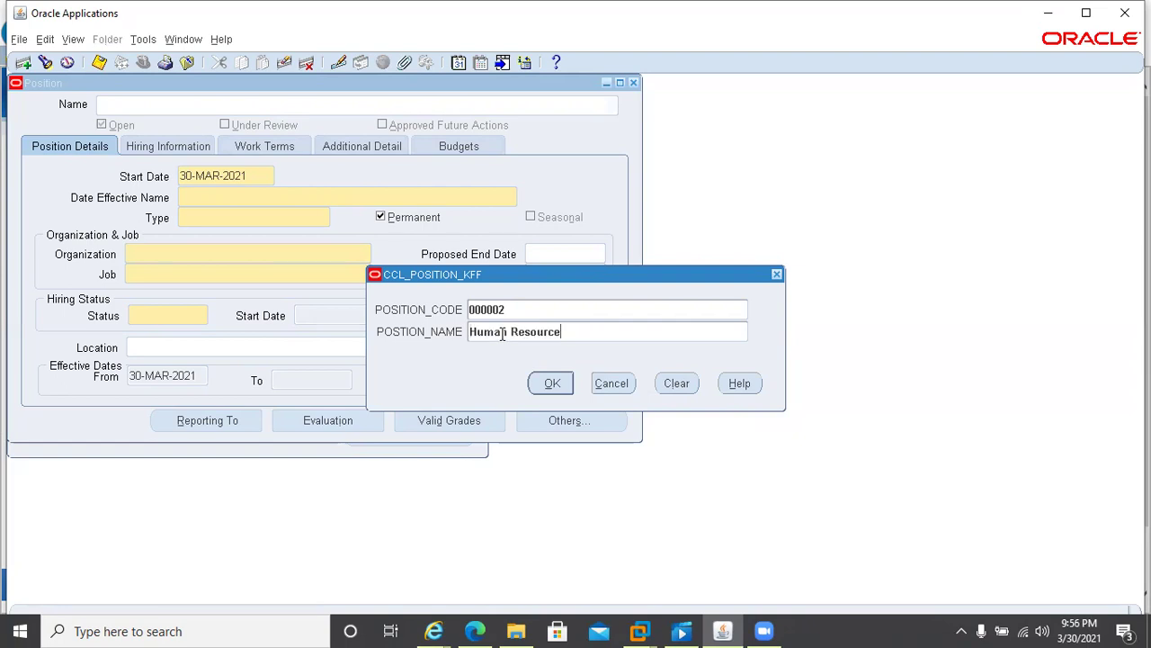
pyautogui.write('Manager')
pyautogui.click(551, 384)
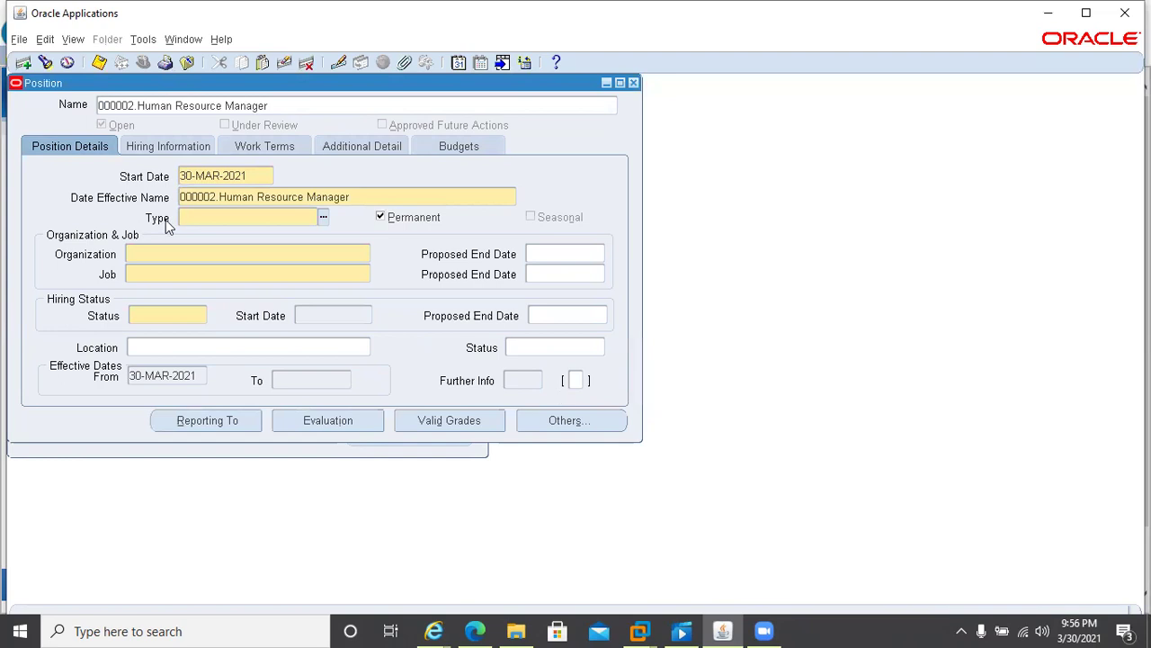
# Set the new position's type to Single Incumbent
pyautogui.click(217, 217)
pyautogui.write('sign')
pyautogui.click(144, 254)
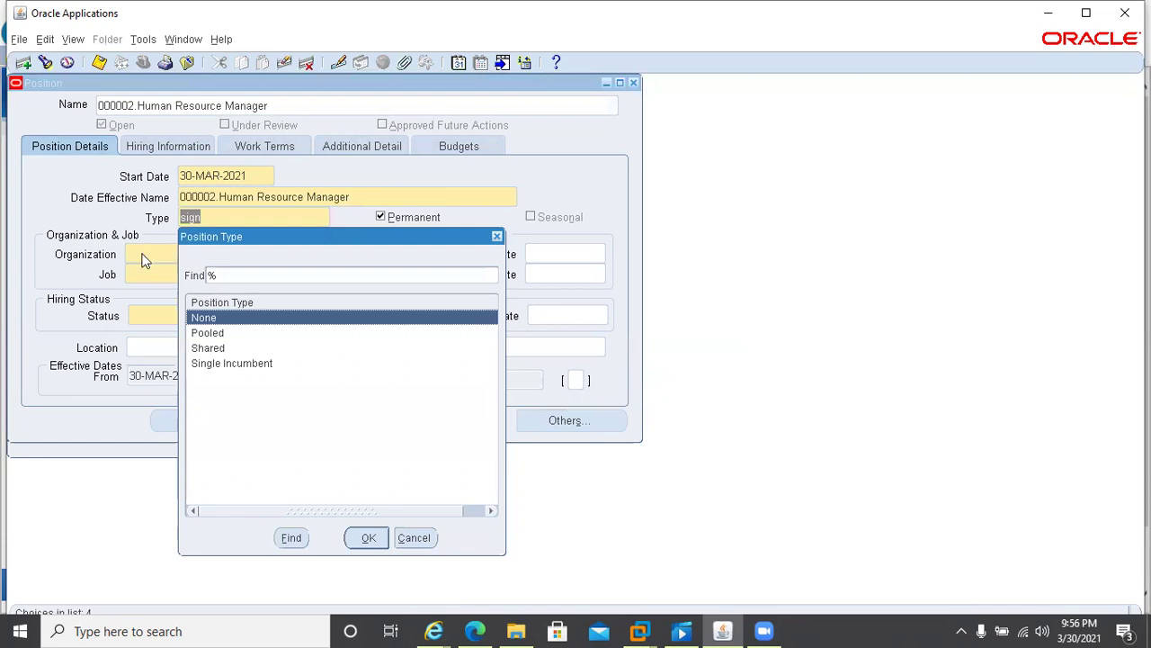
pyautogui.click(241, 369)
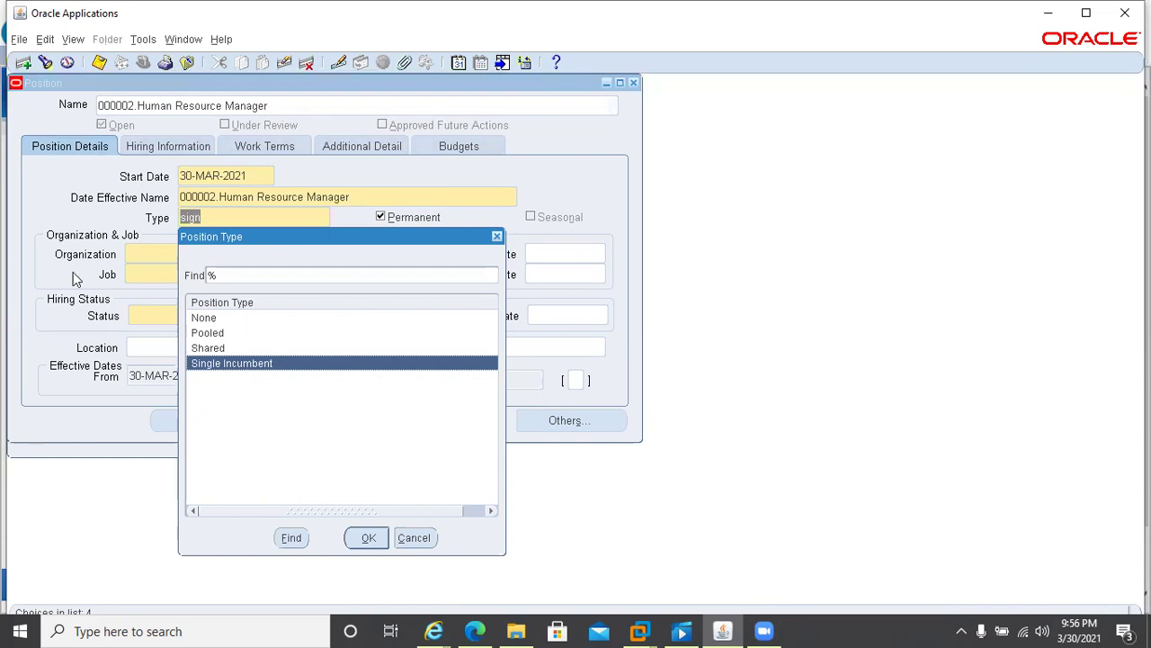
pyautogui.press('Return')
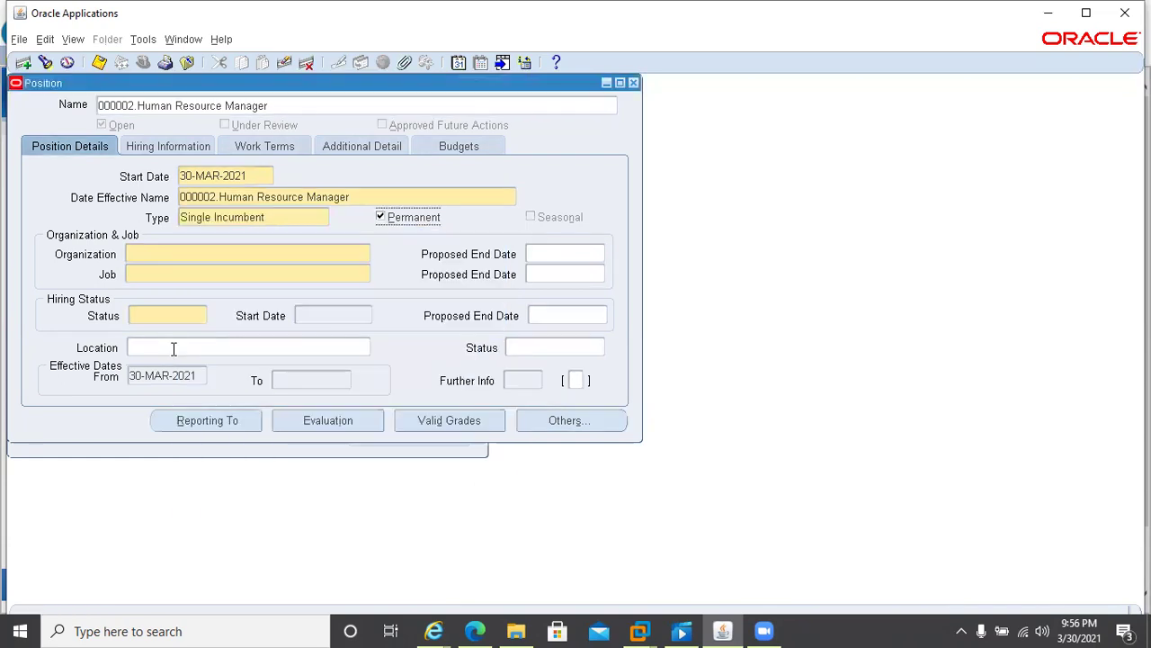
# Assign the position to the Human Resource organization and Manager job, with hiring status Active
pyautogui.click(158, 253)
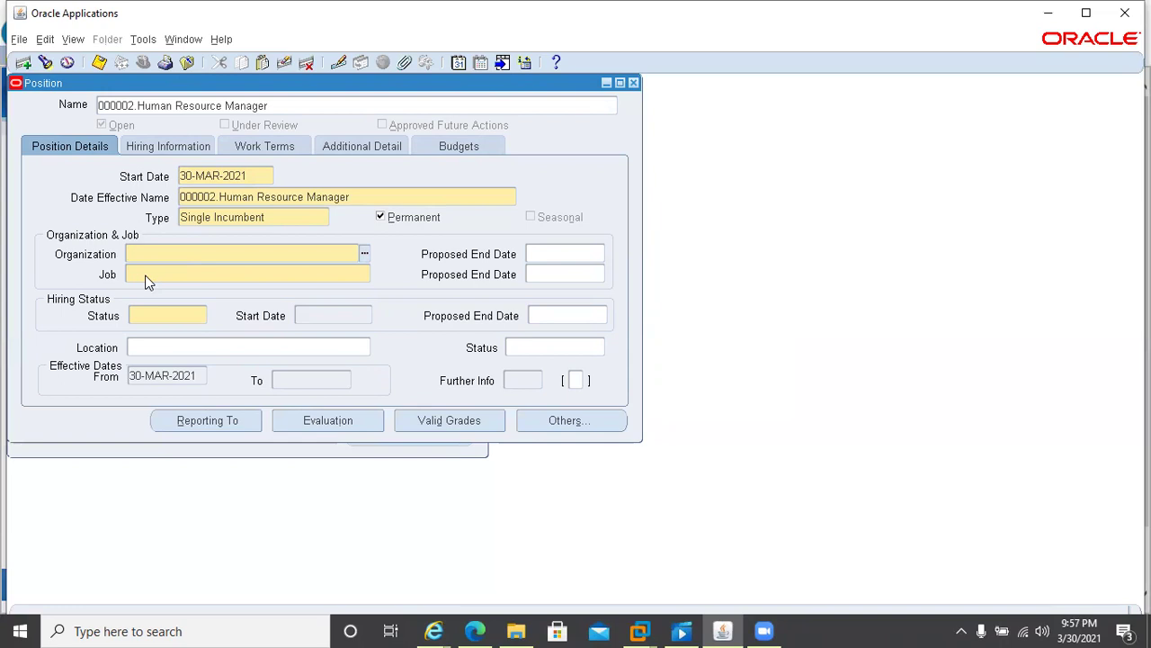
pyautogui.write('human')
pyautogui.press('Tab')
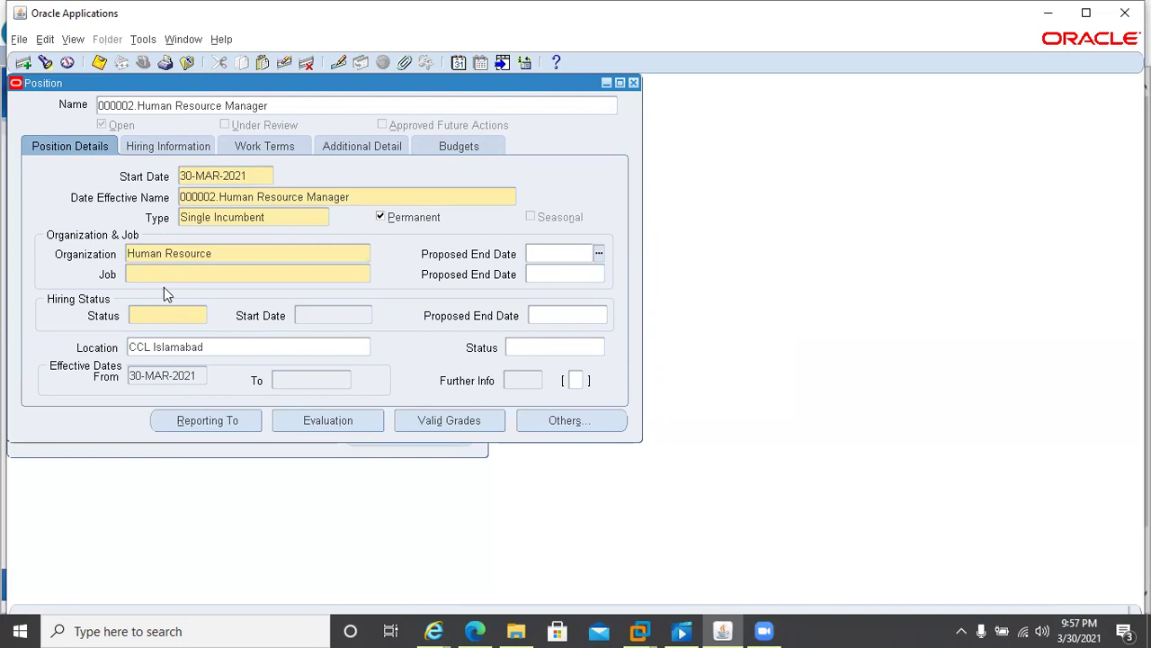
pyautogui.click(154, 267)
pyautogui.write('m')
pyautogui.press('Tab')
pyautogui.click(177, 316)
pyautogui.write('ac')
pyautogui.press('Tab')
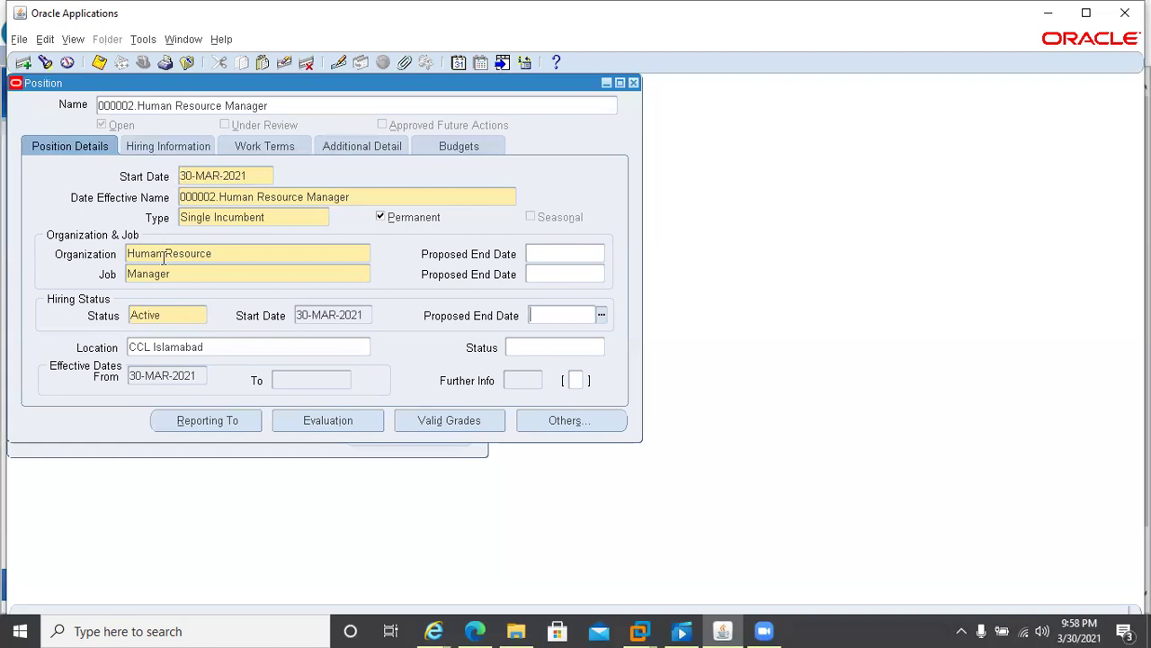
# Enter an FTE of 1 in the position's hiring information and go to its work terms
pyautogui.click(166, 148)
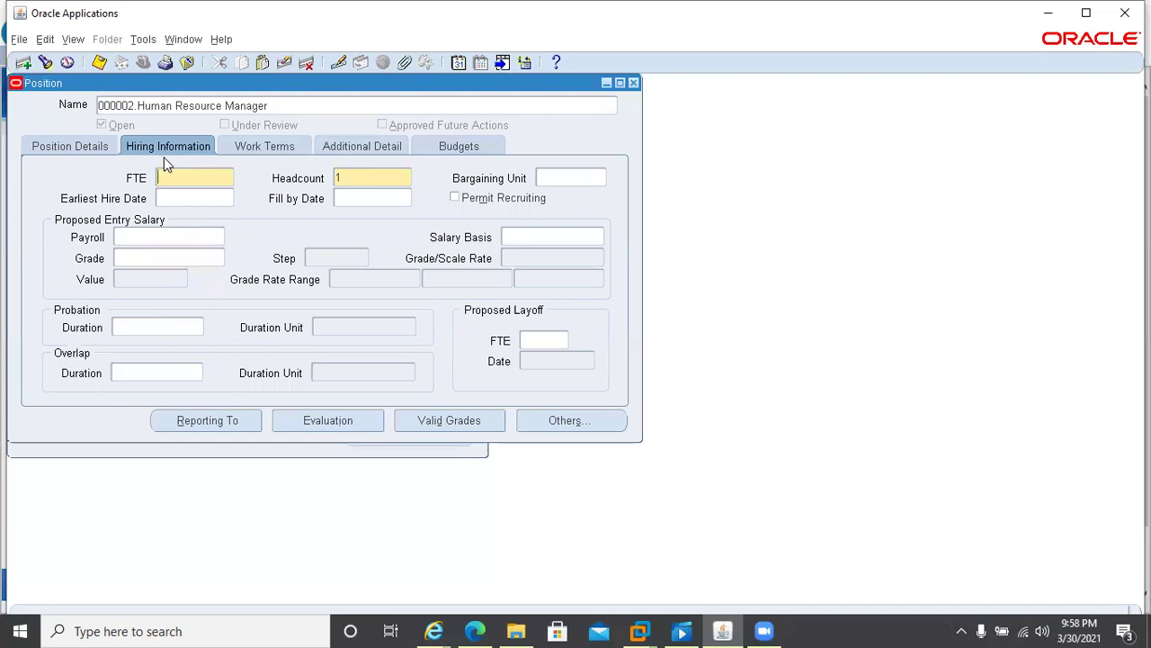
pyautogui.write('1')
pyautogui.press('Tab')
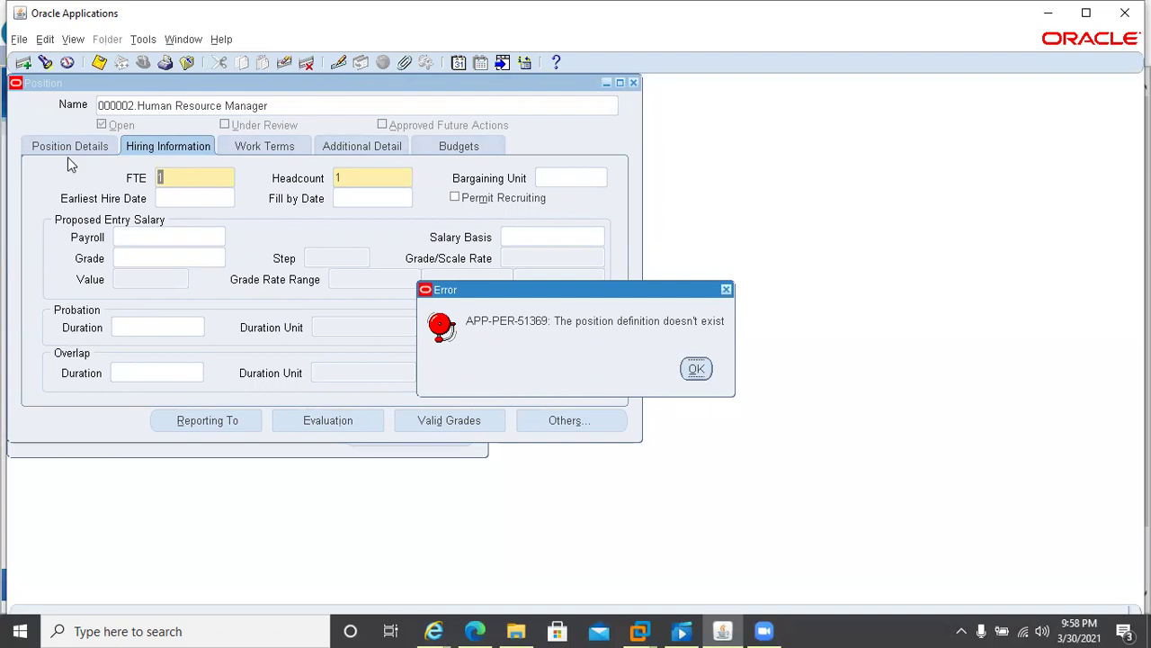
pyautogui.click(698, 370)
pyautogui.click(698, 370)
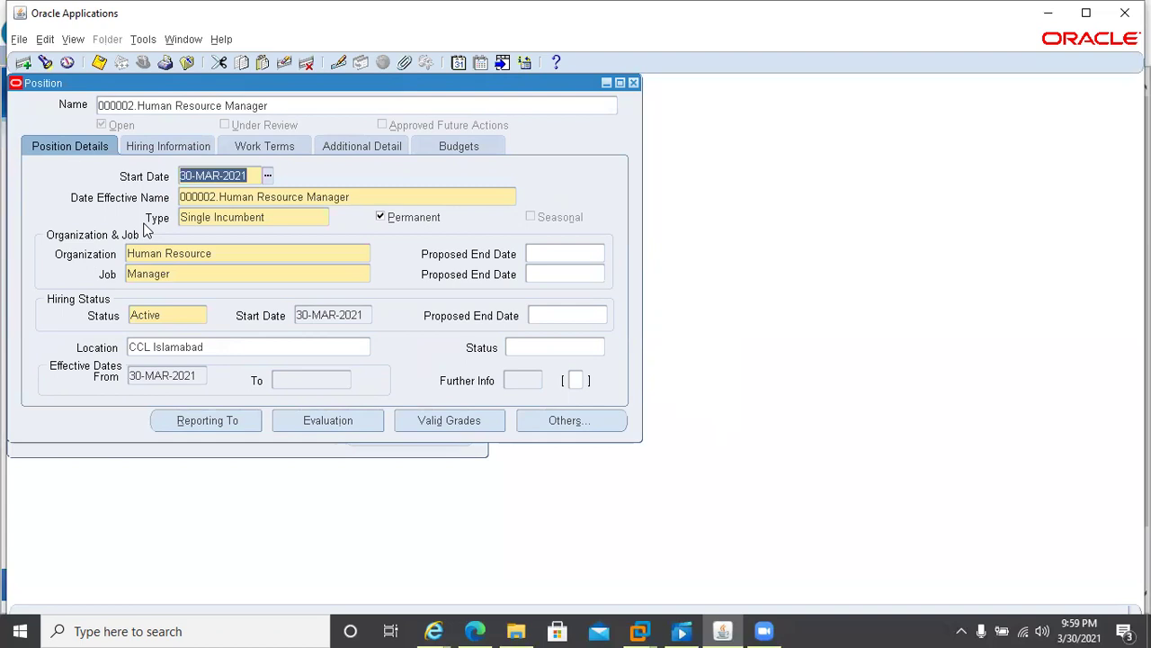
pyautogui.click(252, 150)
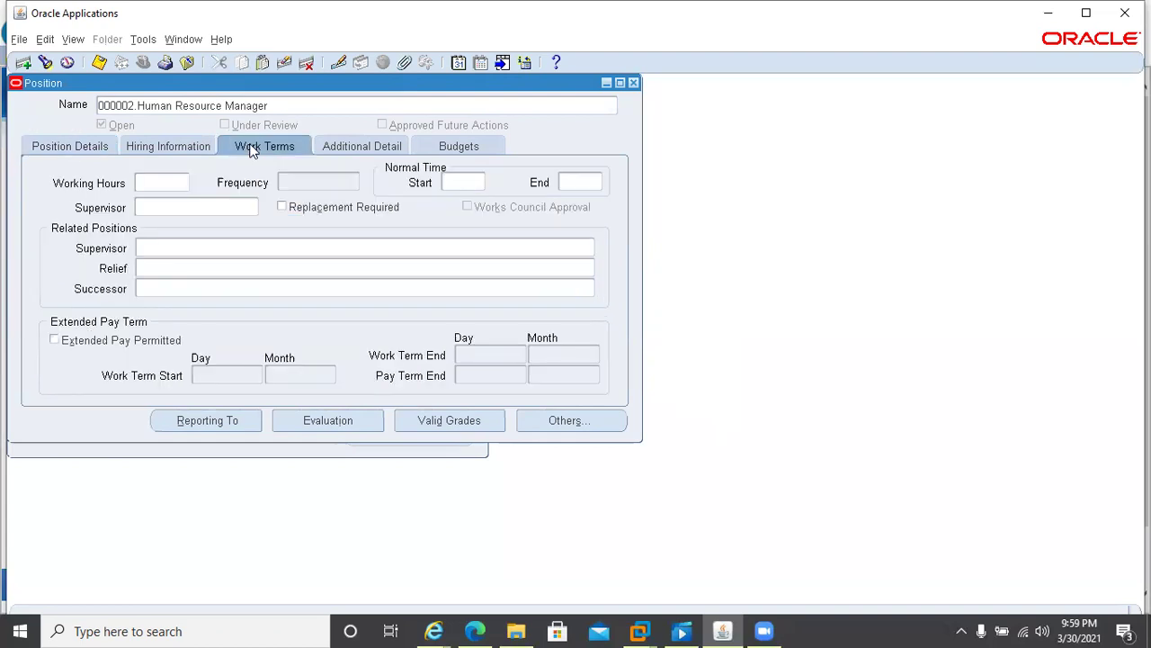
# Recheck the new position's hiring information and details, and close the position record without saving the changes
pyautogui.click(152, 146)
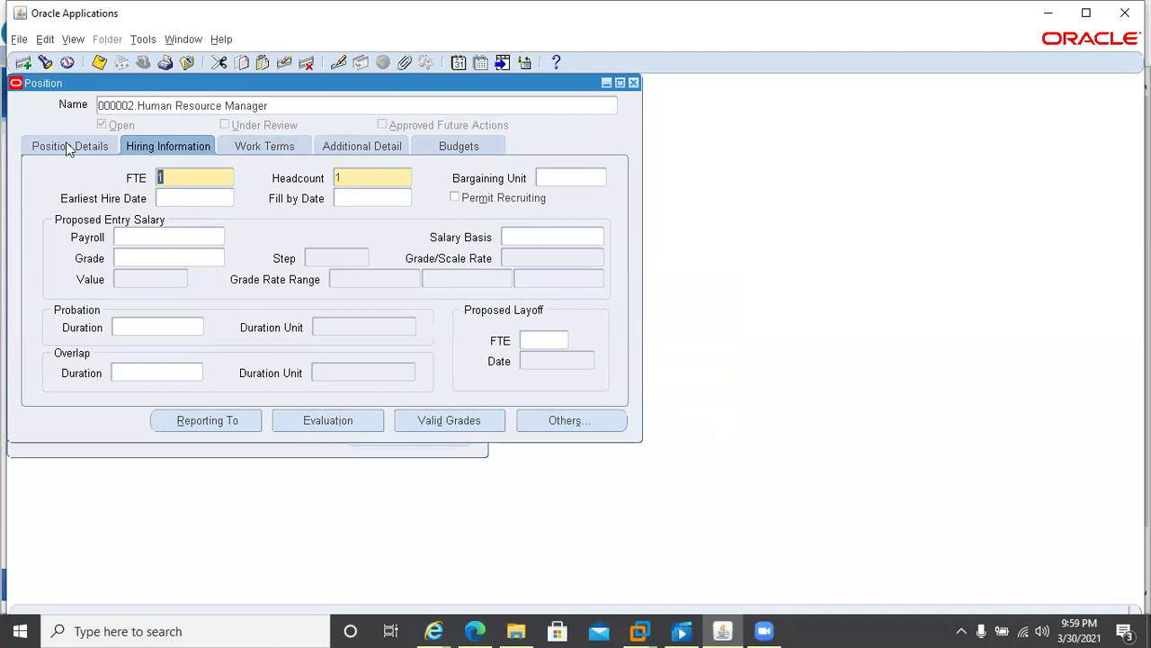
pyautogui.click(72, 150)
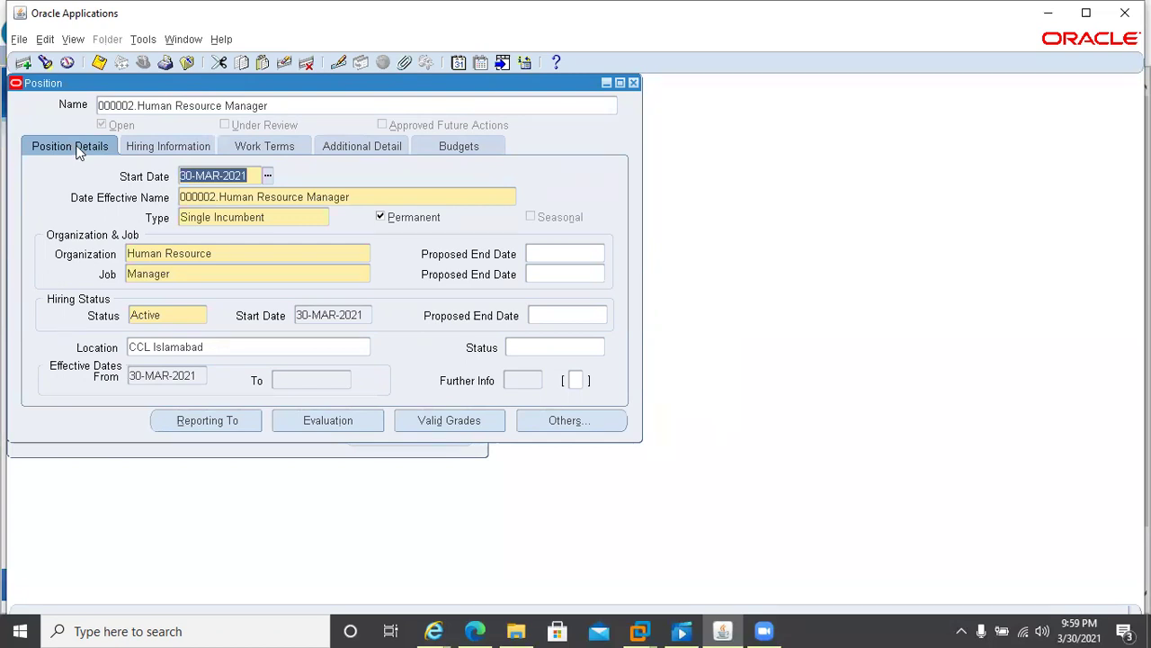
pyautogui.click(633, 82)
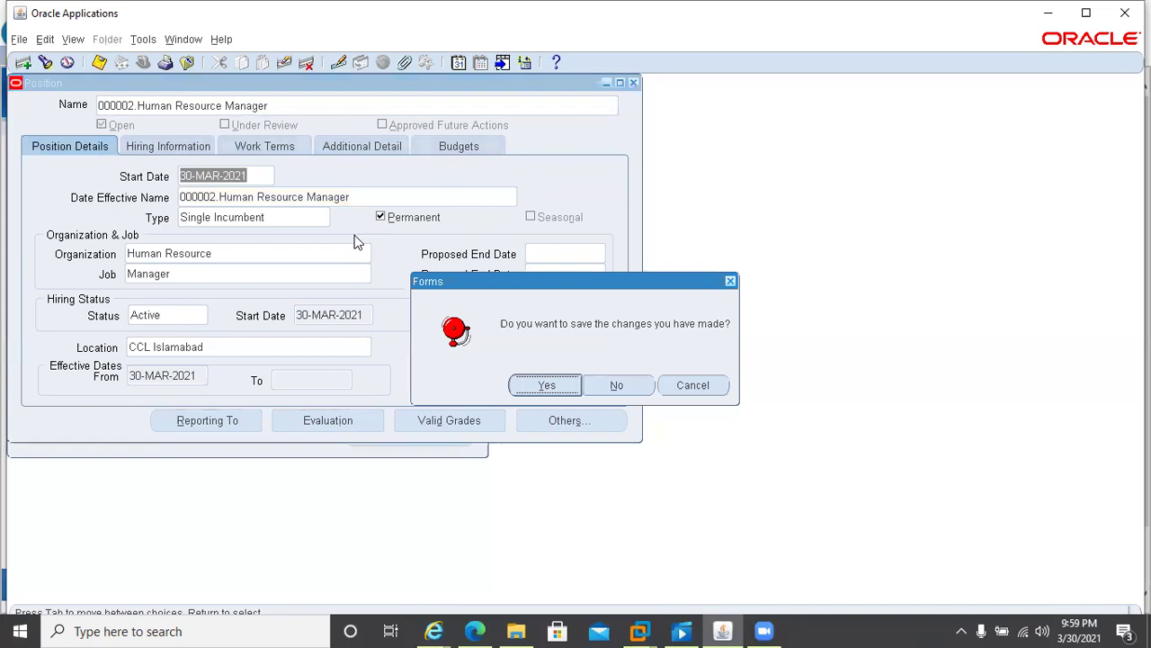
pyautogui.click(618, 389)
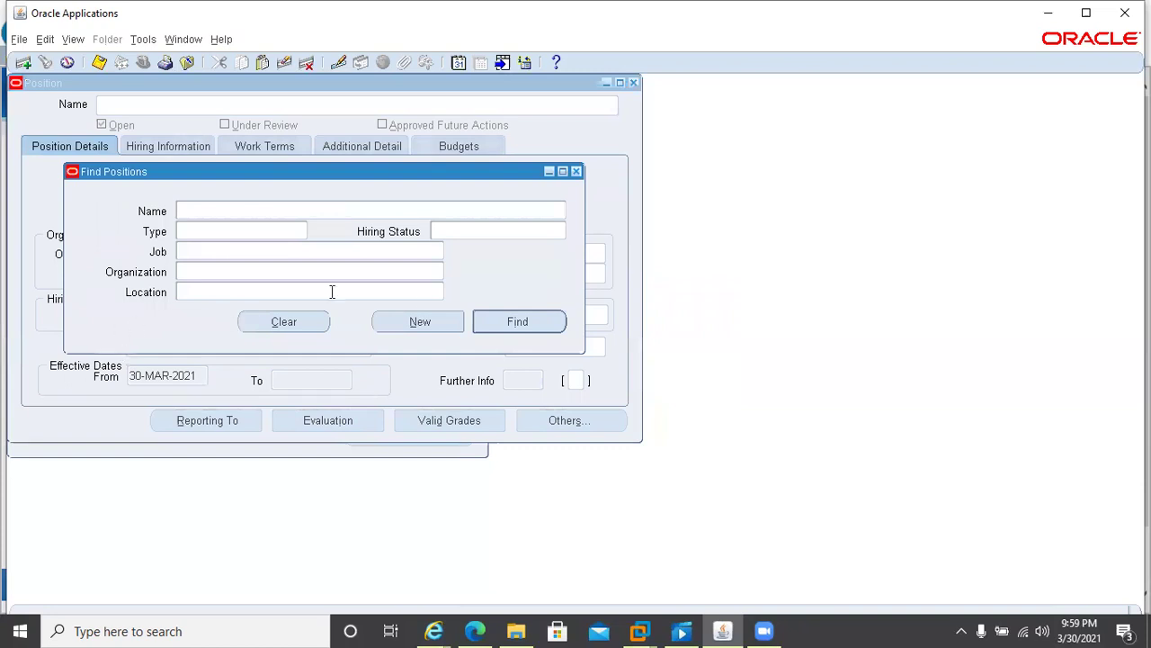
# Find all existing positions and browse through their records to the blank one at the end
pyautogui.click(550, 324)
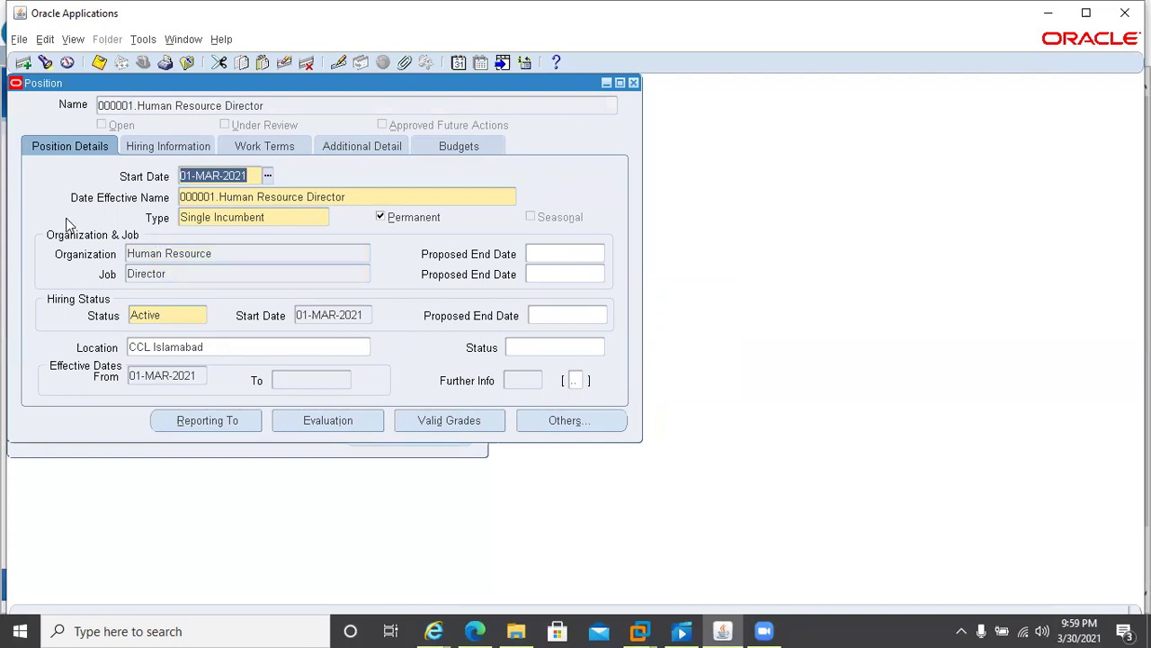
pyautogui.press('End')
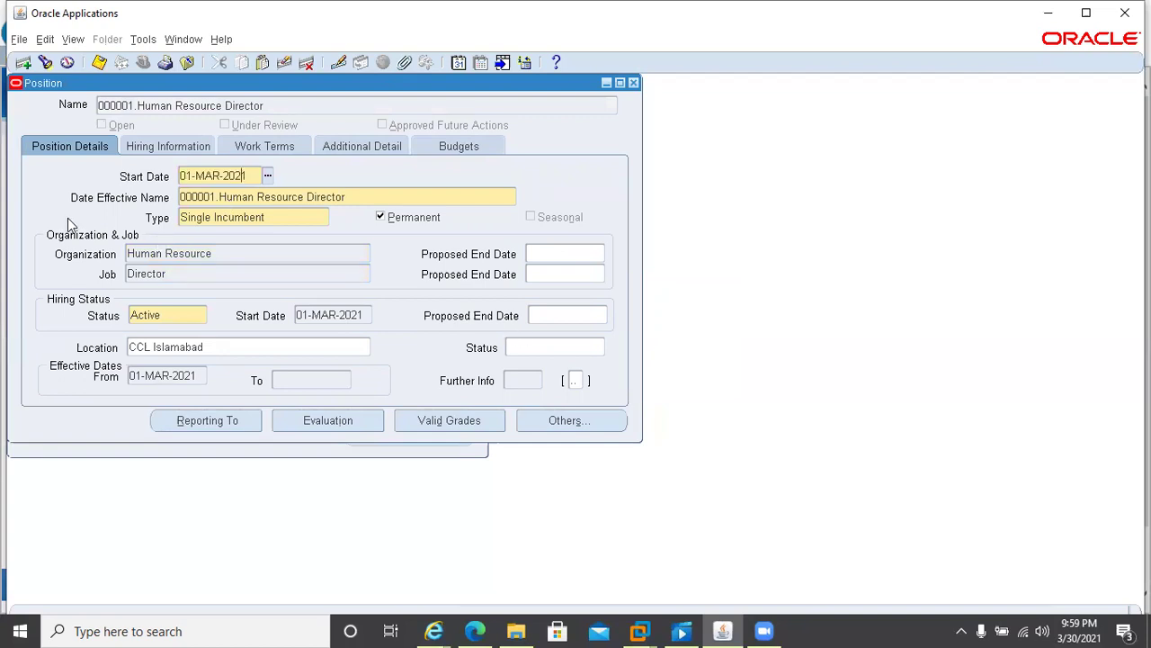
pyautogui.press('Down')
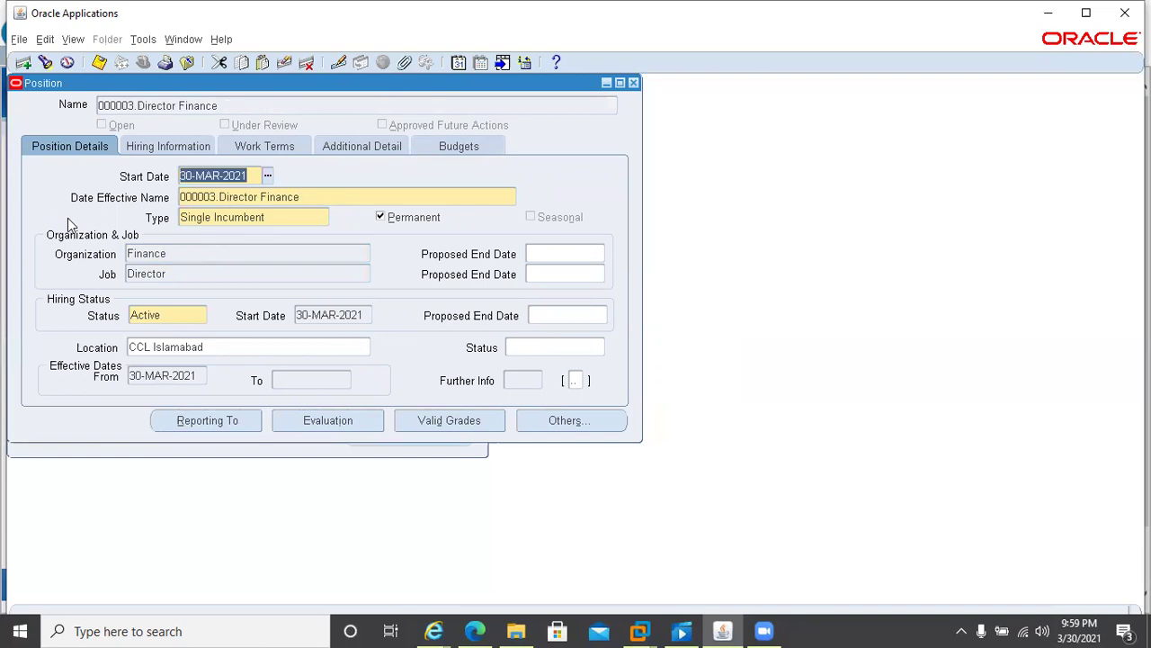
pyautogui.press('Down')
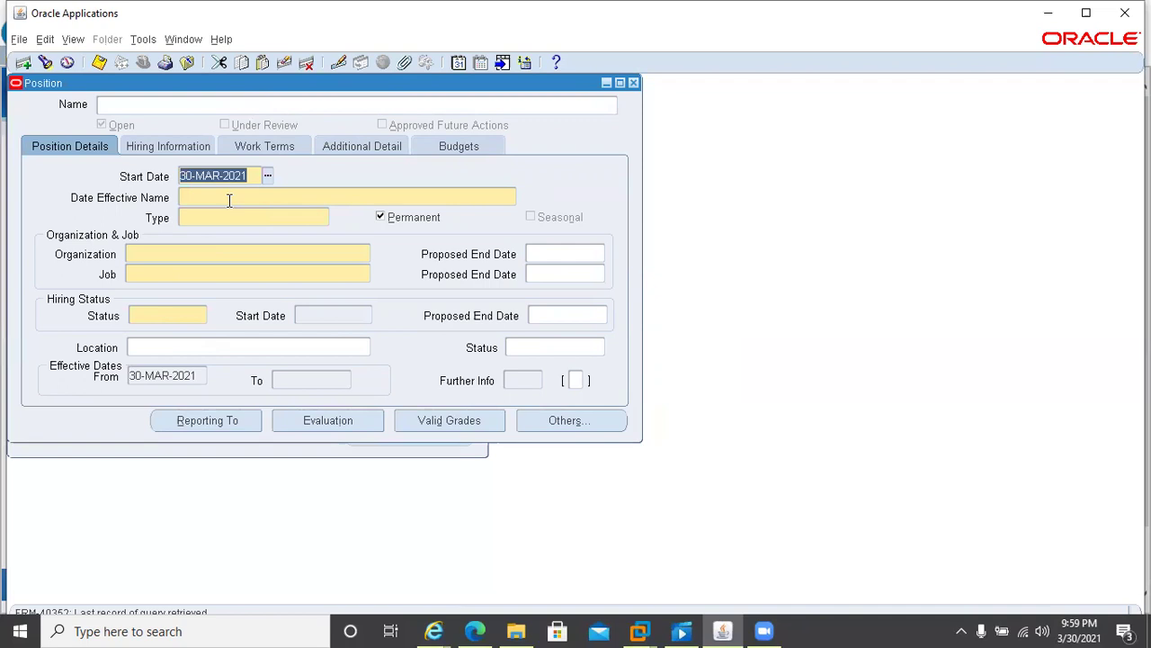
pyautogui.press('Up')
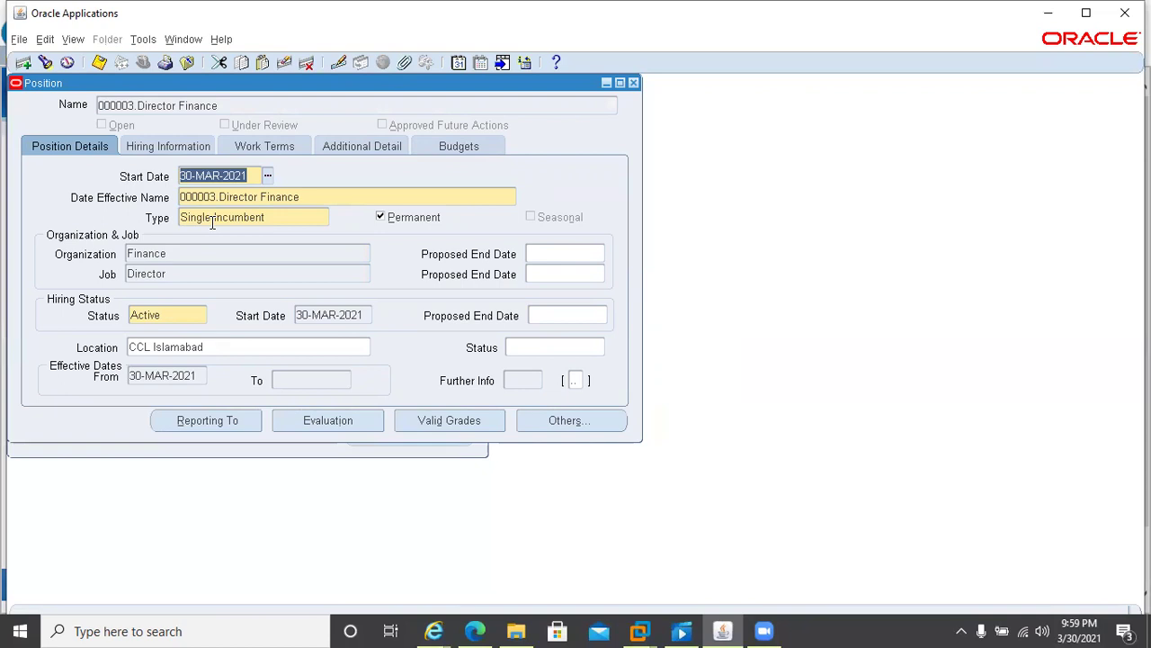
pyautogui.press('Down')
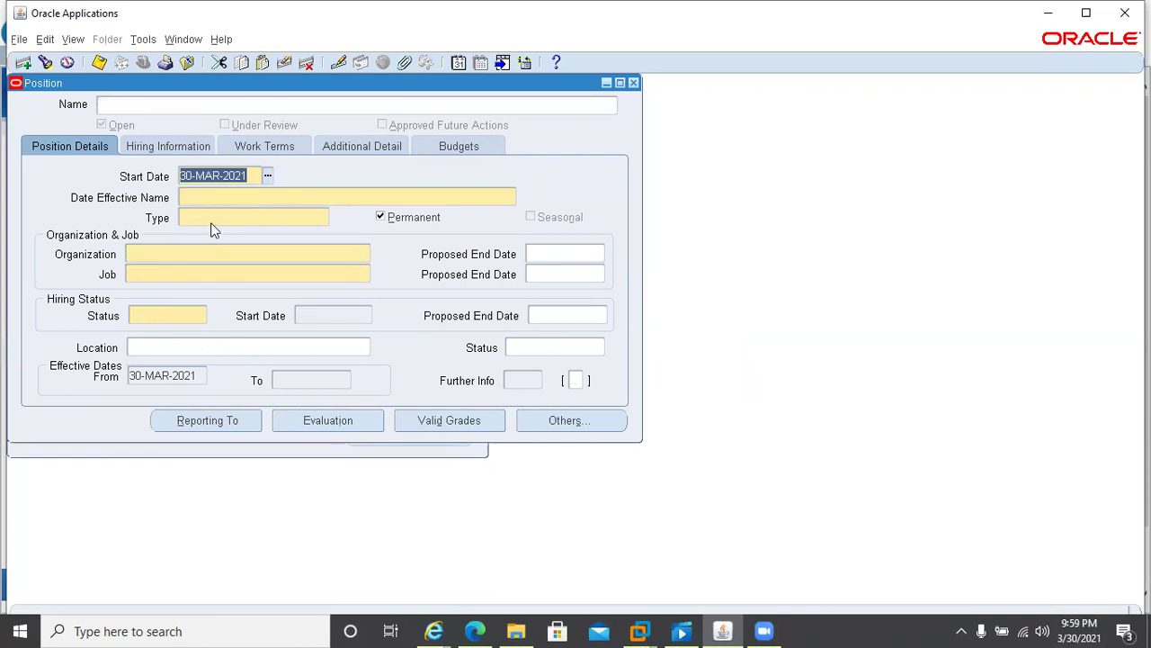
# Query the positions for a date effective name matching 000002%, and leave query mode
pyautogui.press('F11')
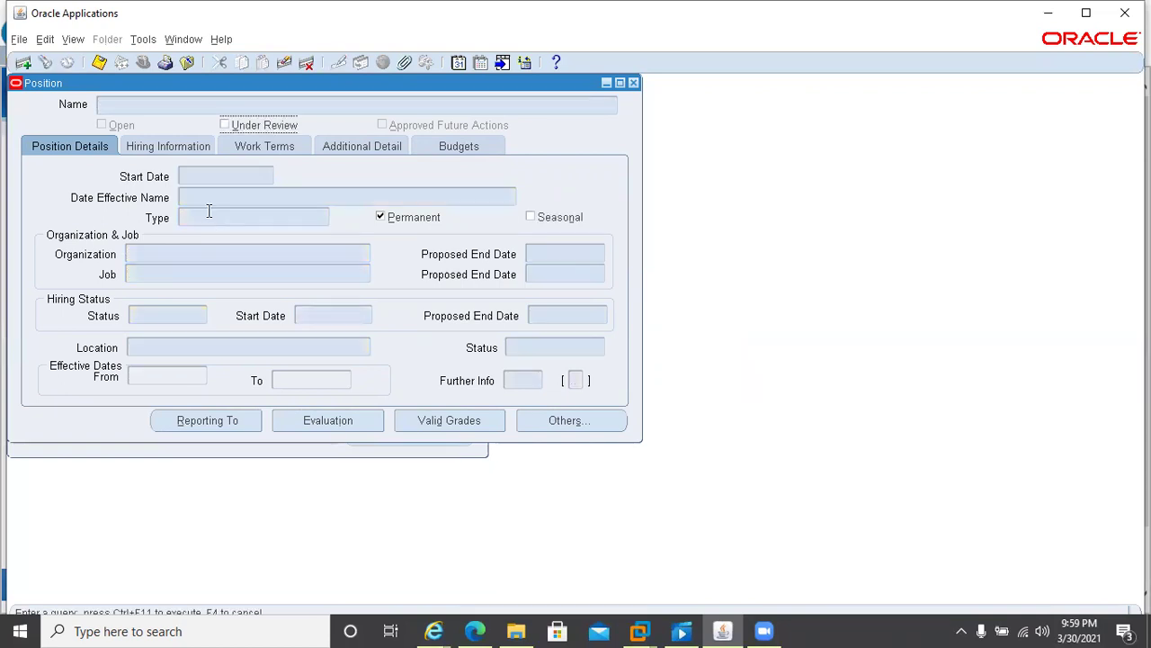
pyautogui.click(207, 198)
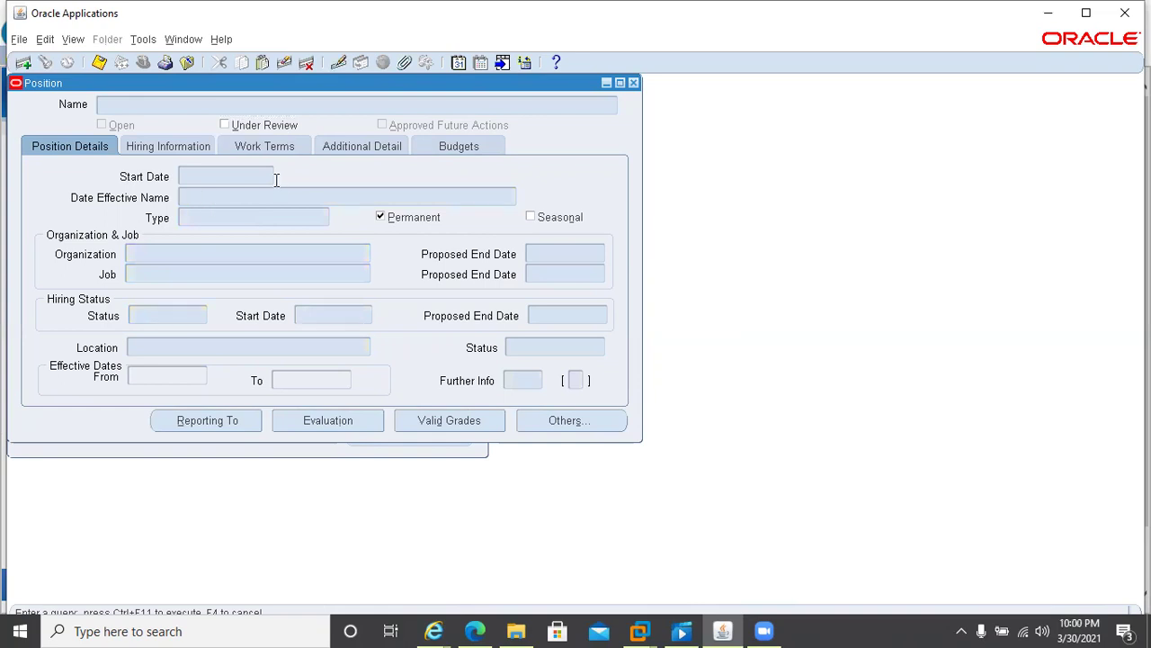
pyautogui.write('000022')
pyautogui.press('BackSpace')
pyautogui.write('02%')
pyautogui.hotkey('ctrl', 'F11')
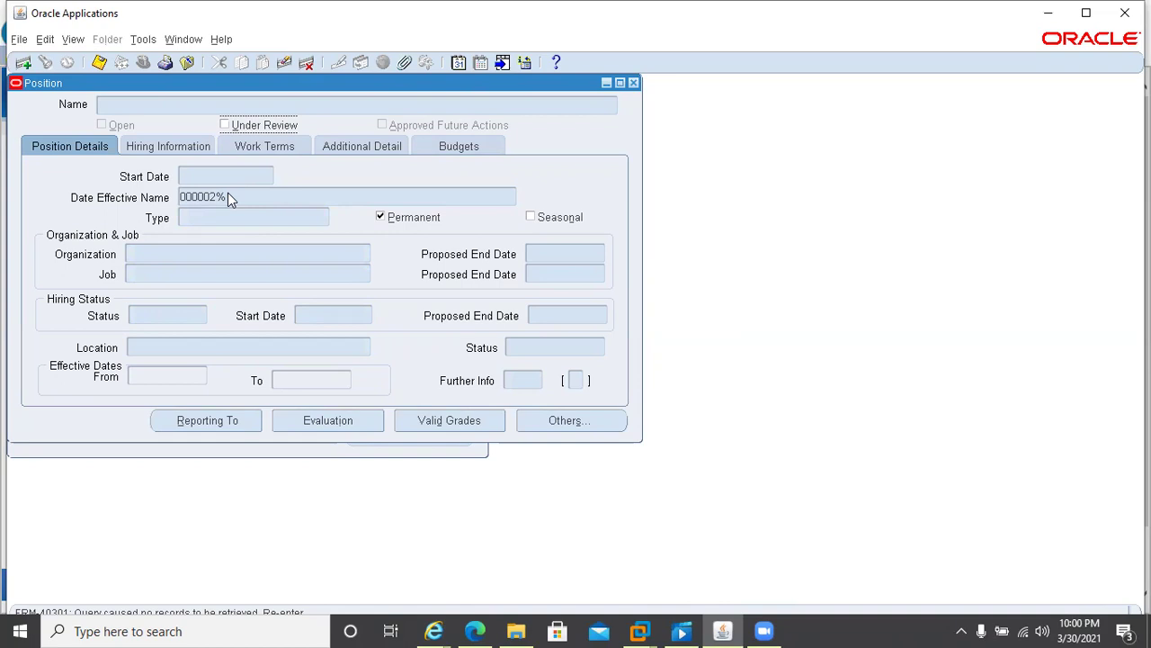
pyautogui.click(281, 65)
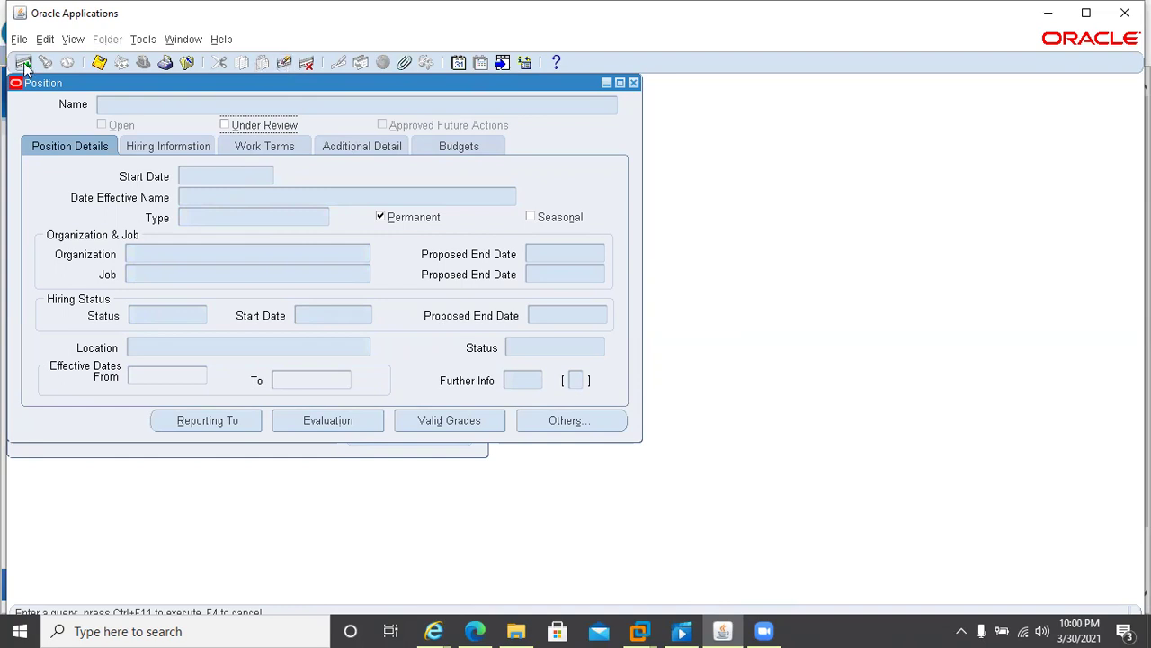
pyautogui.press('F4')
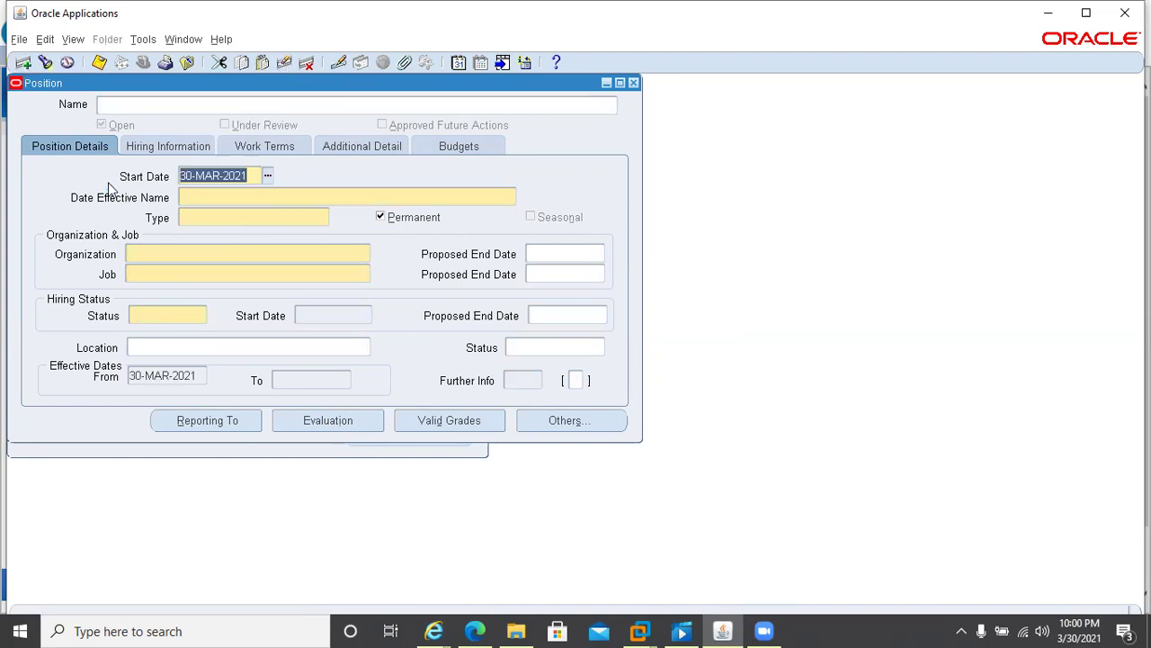
# Alter the effective date of the position form to 15-MAR-2021
pyautogui.click(211, 200)
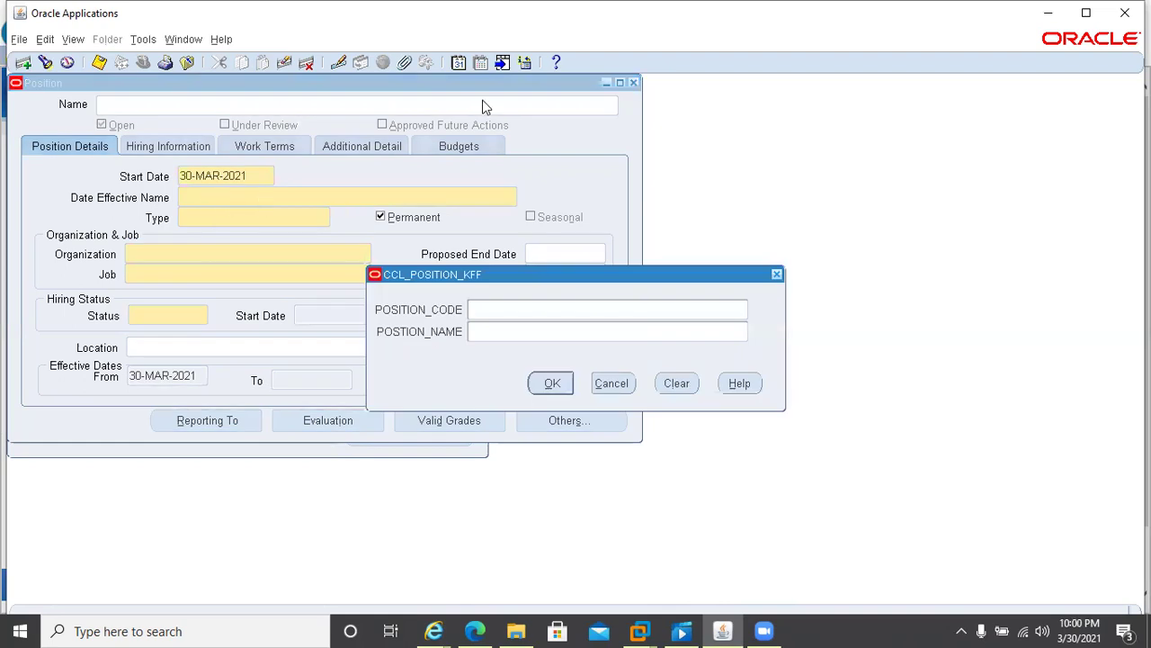
pyautogui.click(609, 385)
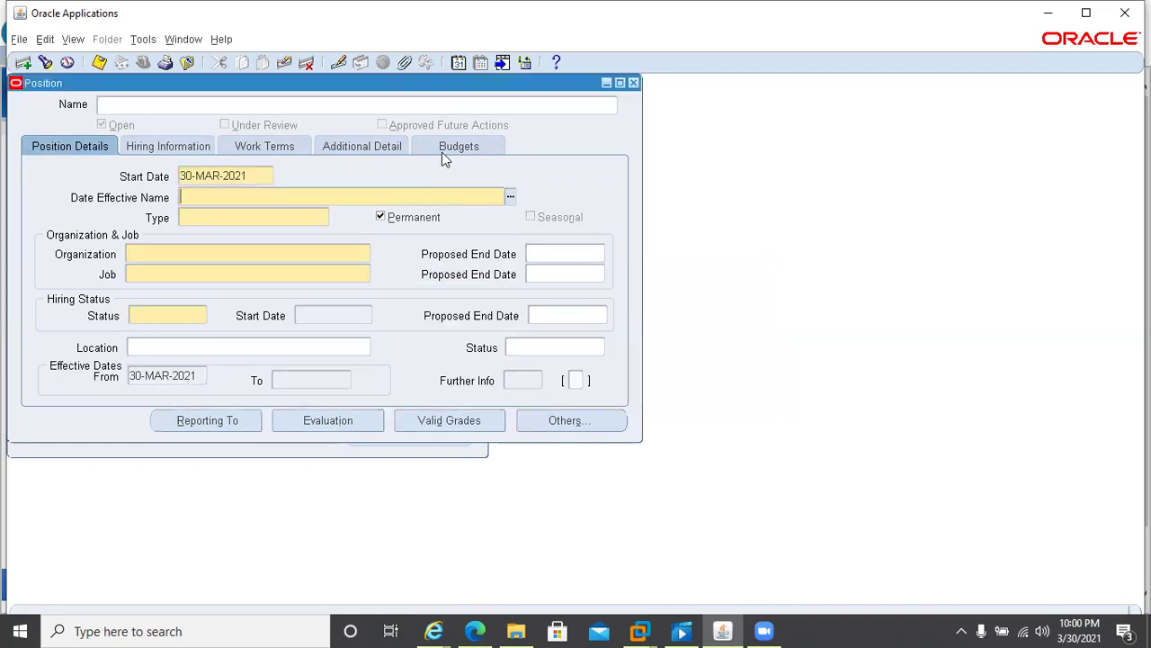
pyautogui.click(458, 63)
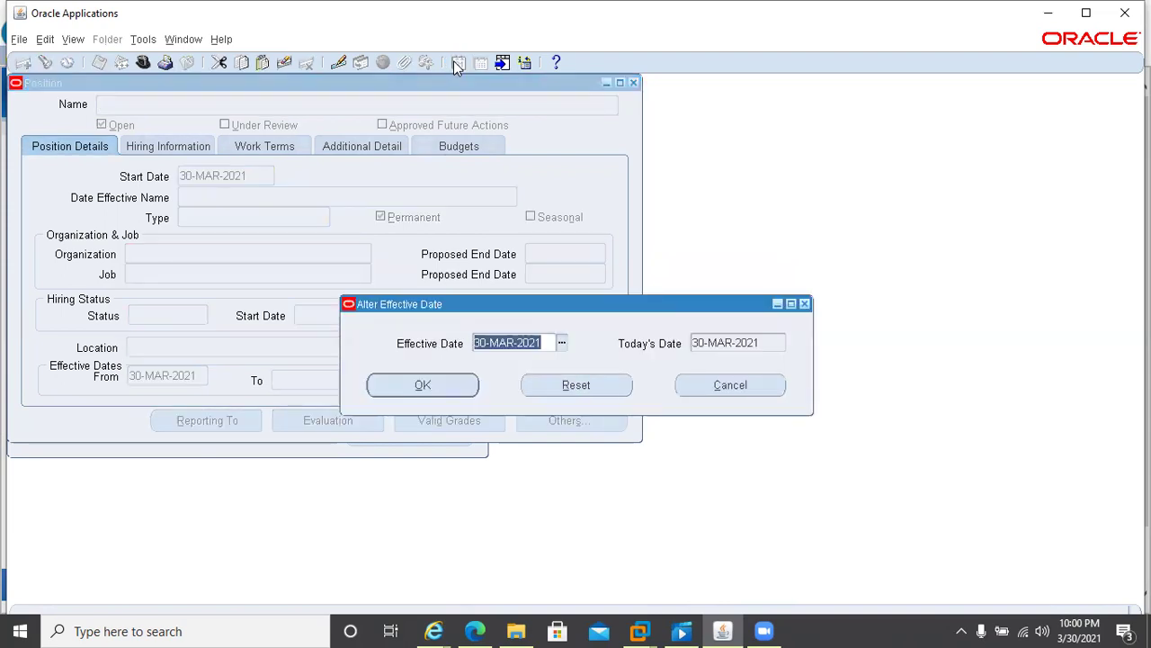
pyautogui.write('15MAR202')
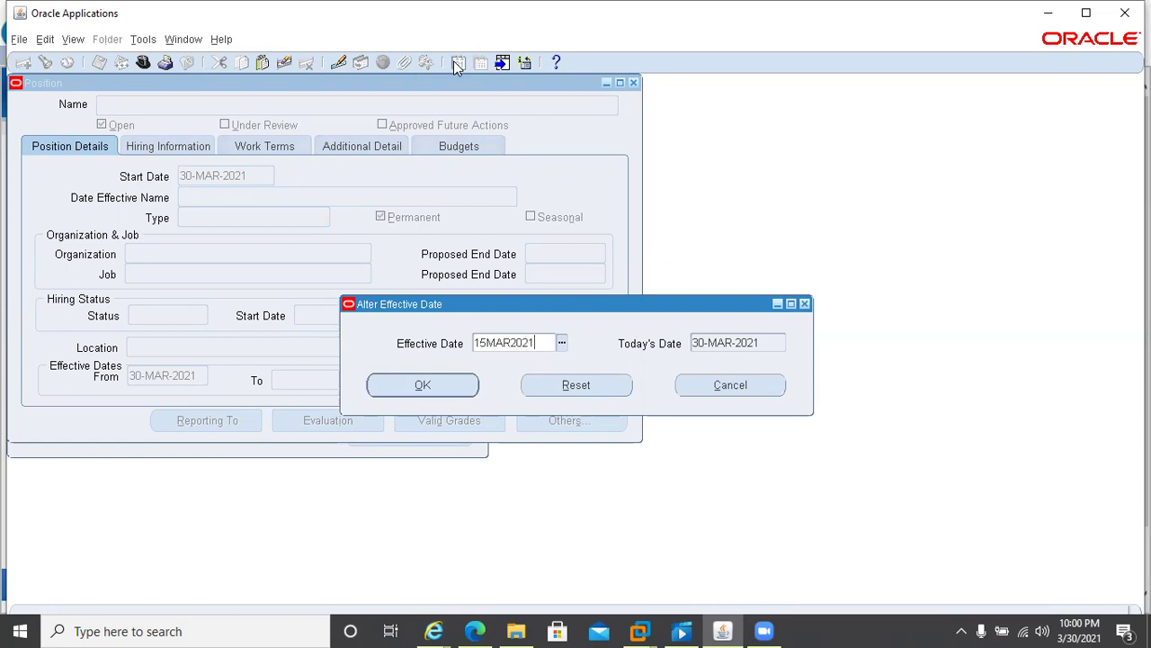
pyautogui.press('Return')
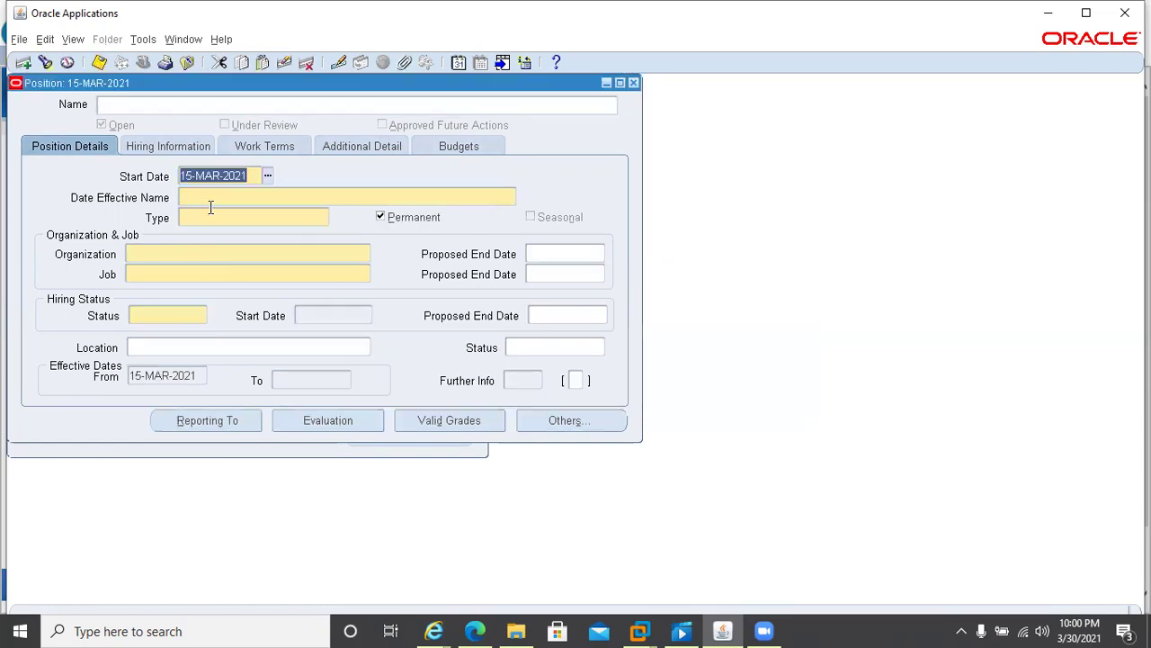
# Enter position code 000002 and position name Human Resource Manager for the new position
pyautogui.write('000001')
pyautogui.press('BackSpace')
pyautogui.write('2')
pyautogui.press('Tab')
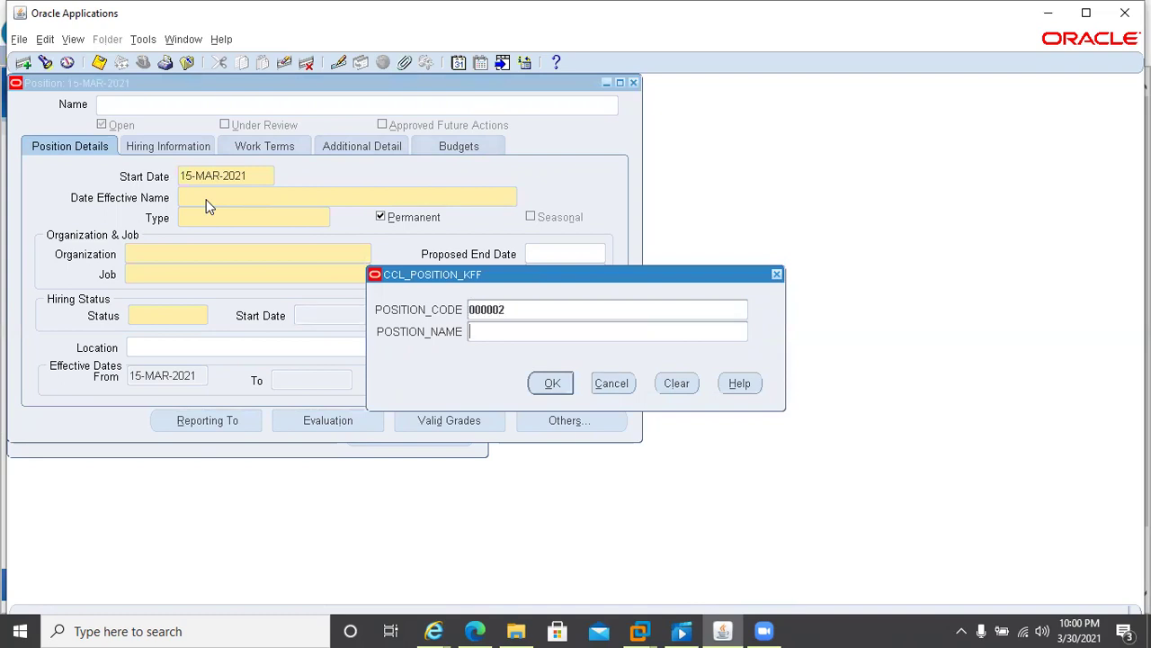
pyautogui.write('Humanra')
pyautogui.press('BackSpace')
pyautogui.press('BackSpace')
pyautogui.write('Resource Manager')
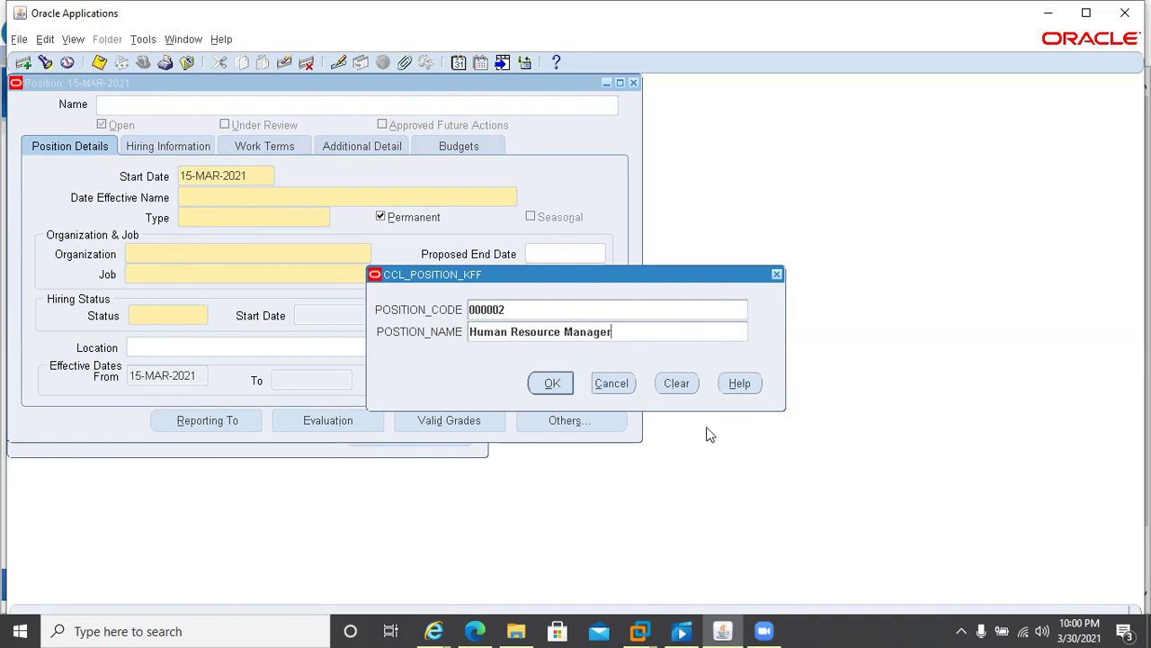
pyautogui.click(553, 387)
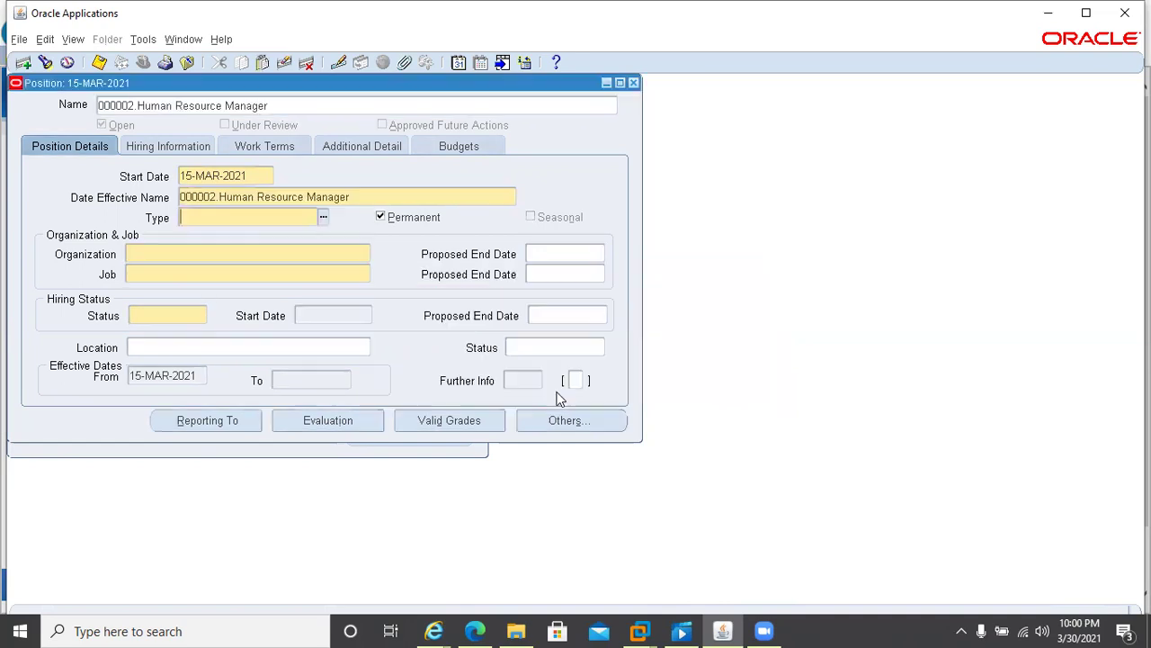
# Choose Single Incumbent as the type of the Human Resource Manager position
pyautogui.click(195, 216)
pyautogui.write('sin')
pyautogui.press('Tab')
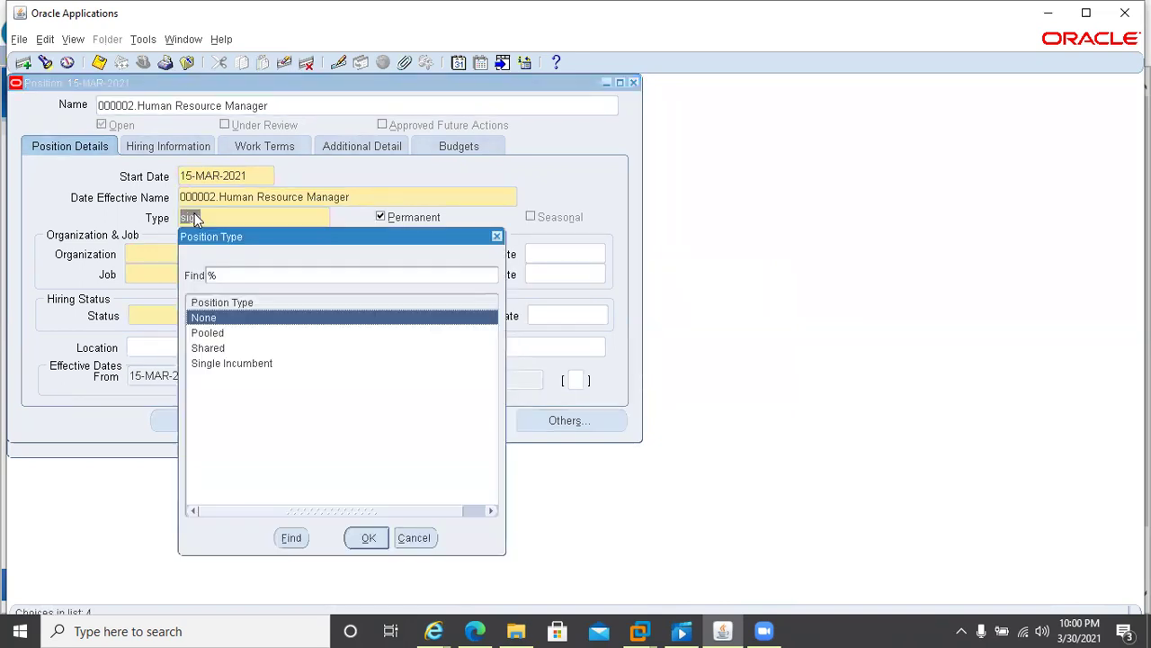
pyautogui.doubleClick(217, 363)
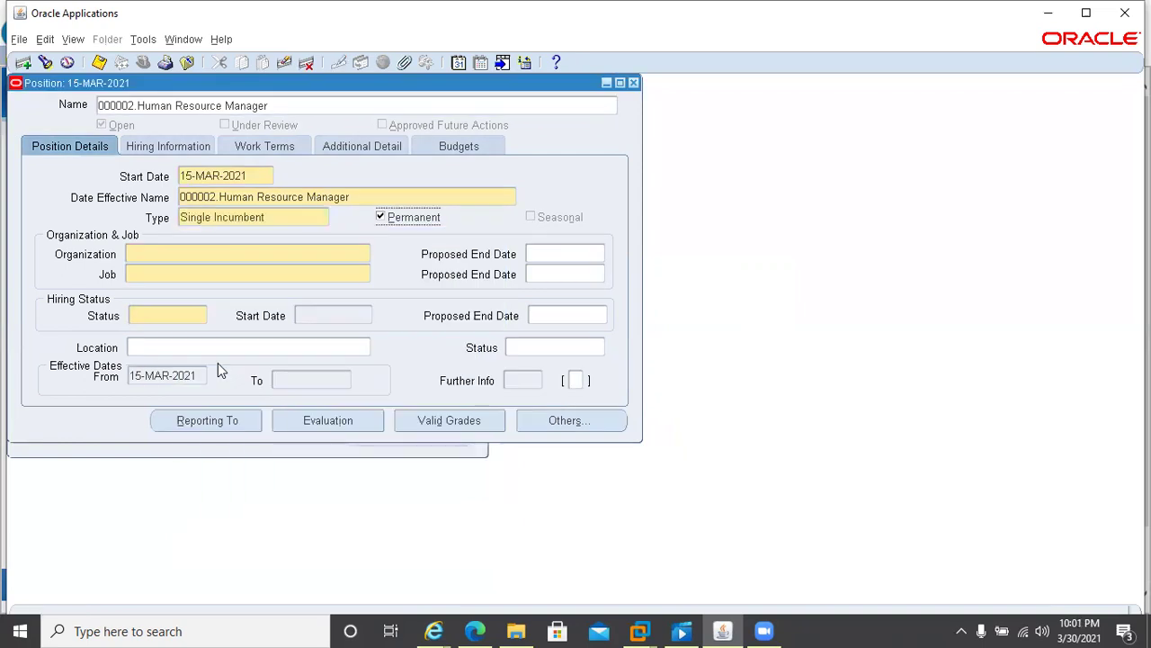
# Assign the Human Resource organization and Manager job to the position, and set its hiring status to Active
pyautogui.click(158, 251)
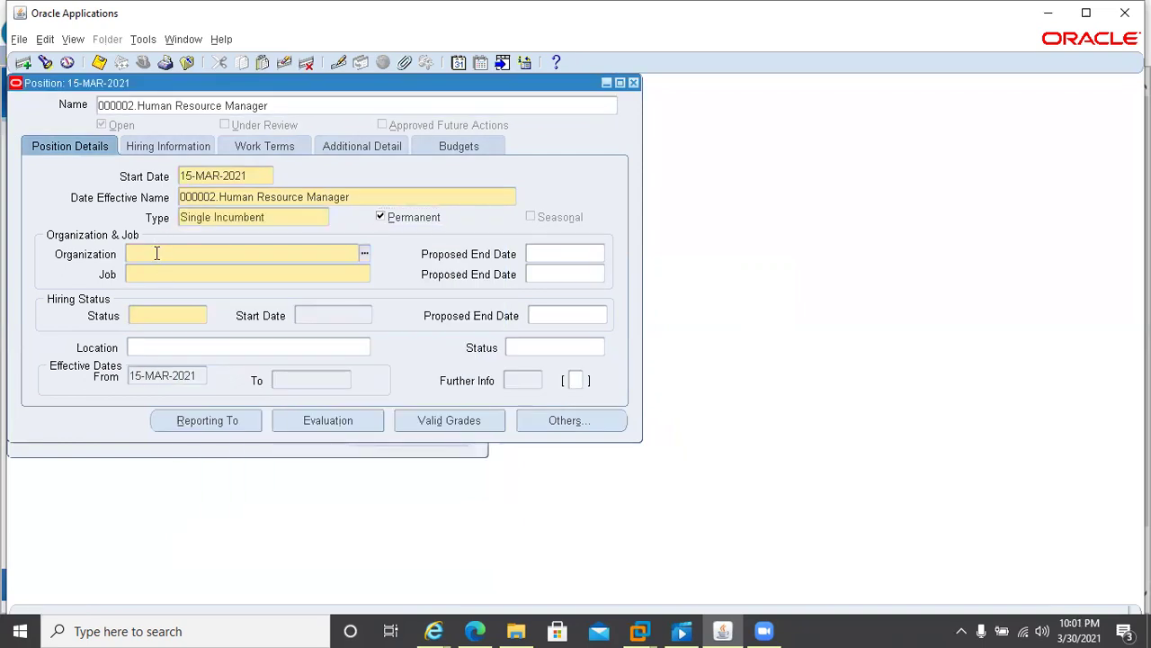
pyautogui.write('hu')
pyautogui.press('Tab')
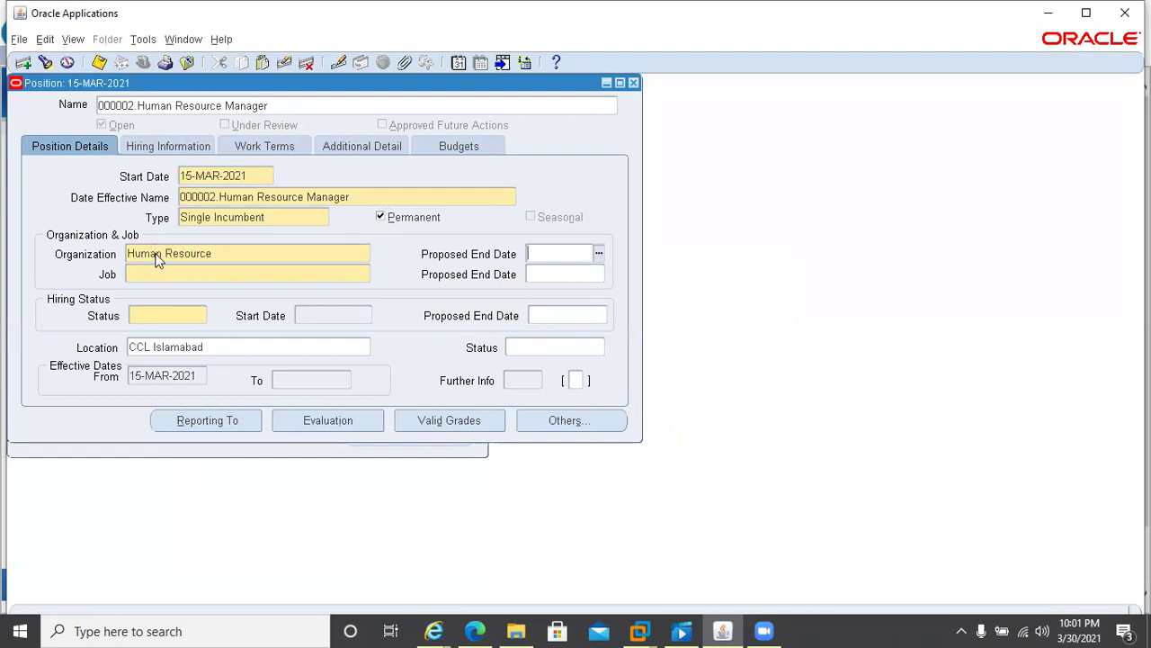
pyautogui.click(157, 269)
pyautogui.write('ma')
pyautogui.press('Tab')
pyautogui.click(185, 314)
pyautogui.write('ac')
pyautogui.press('Tab')
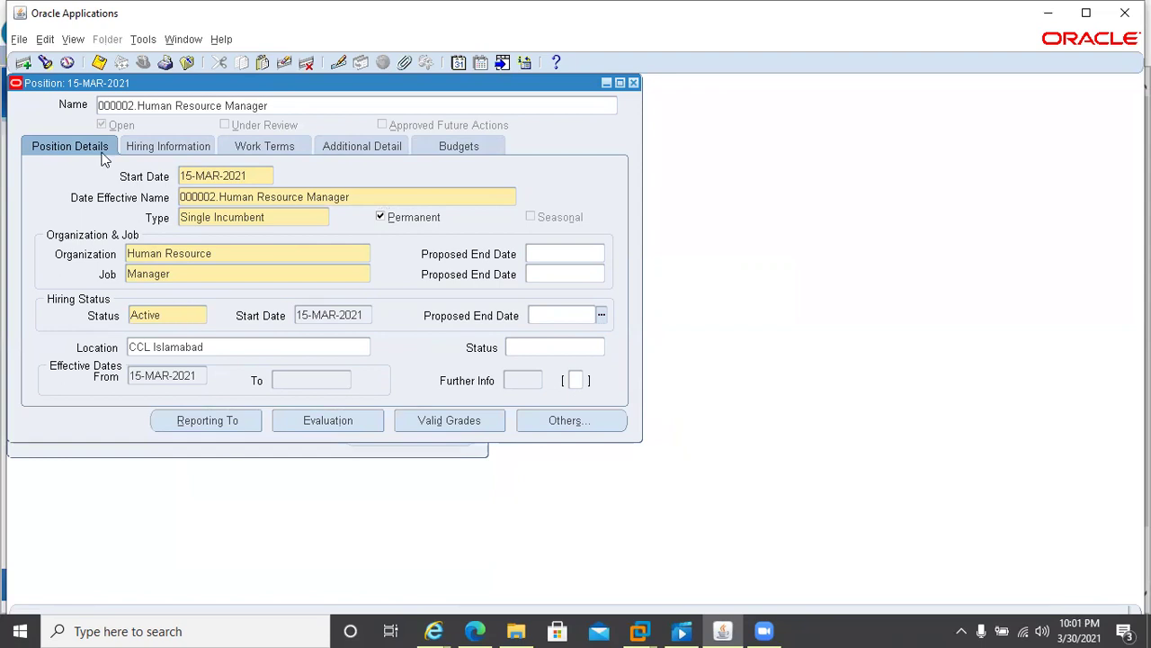
# Enter an FTE of 1 in the hiring information and return to the position details
pyautogui.click(159, 151)
pyautogui.write('1')
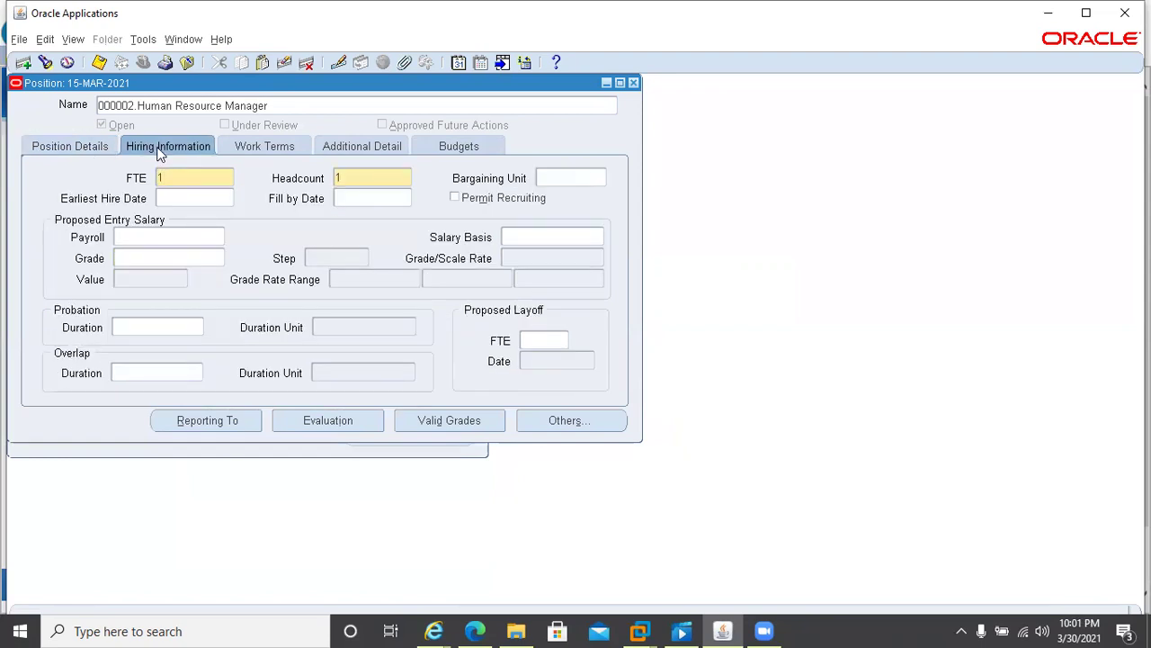
pyautogui.press('Tab')
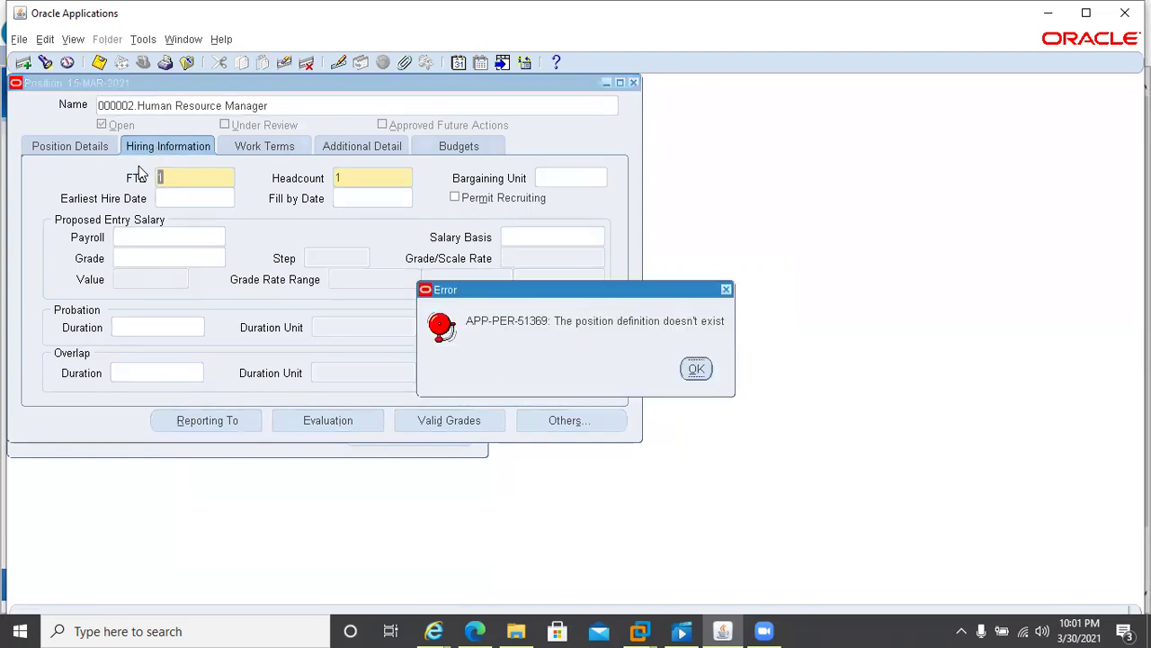
pyautogui.click(697, 370)
pyautogui.click(77, 146)
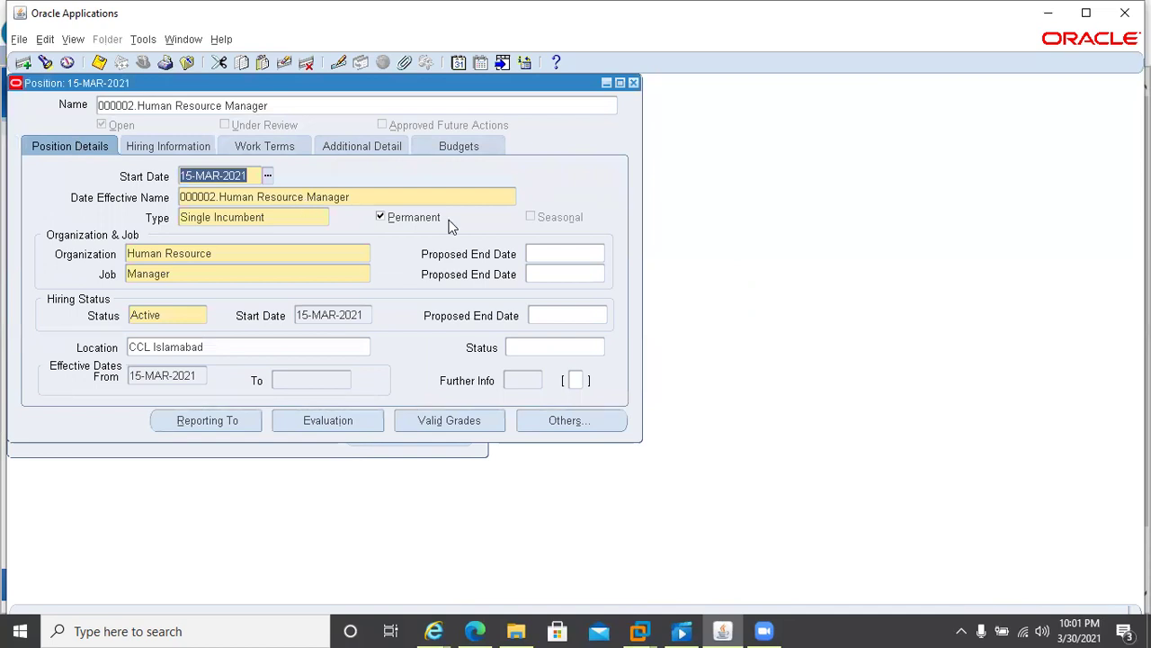
# View the other navigation options available for the position and close the list without choosing one
pyautogui.click(572, 420)
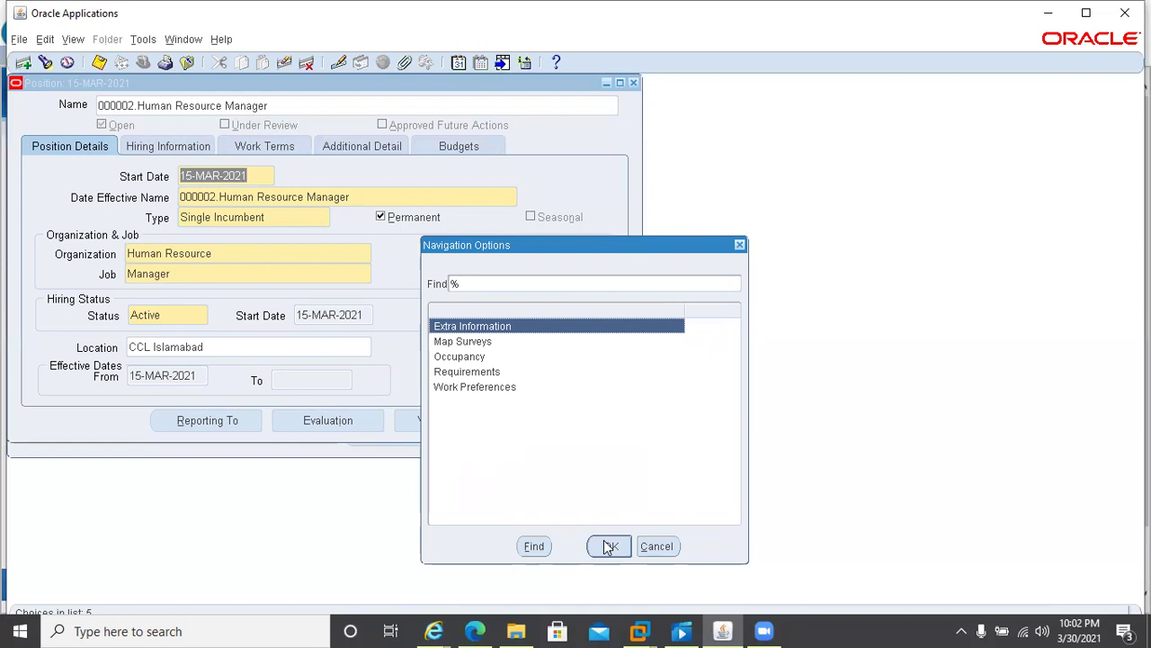
pyautogui.click(661, 546)
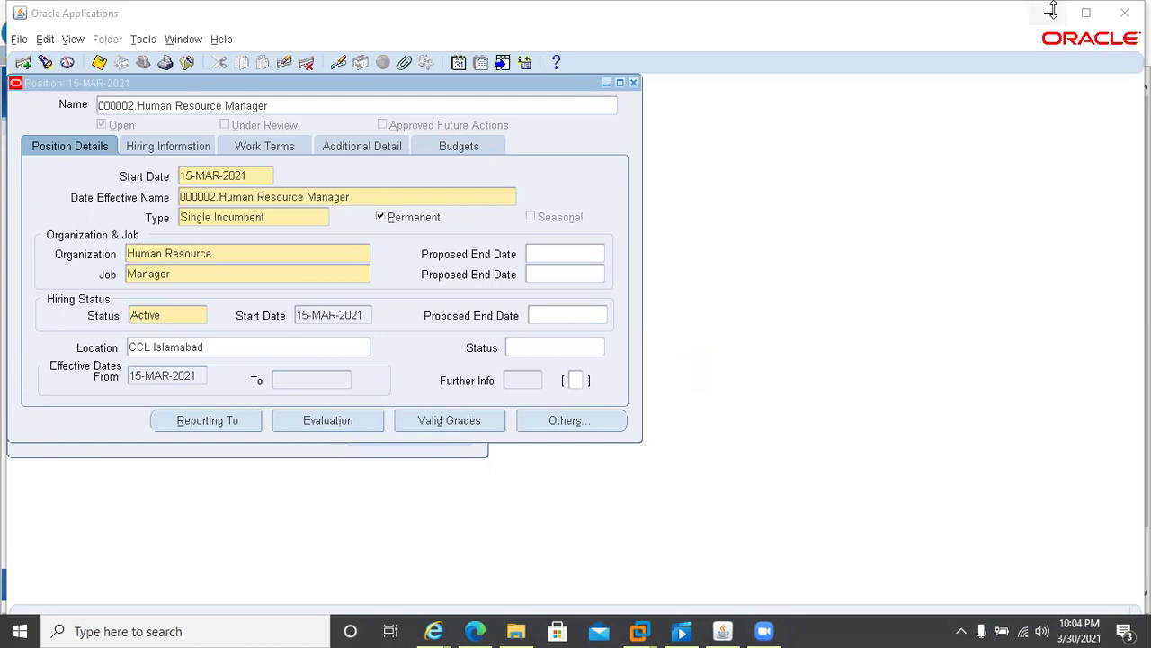
pyautogui.click(759, 250)
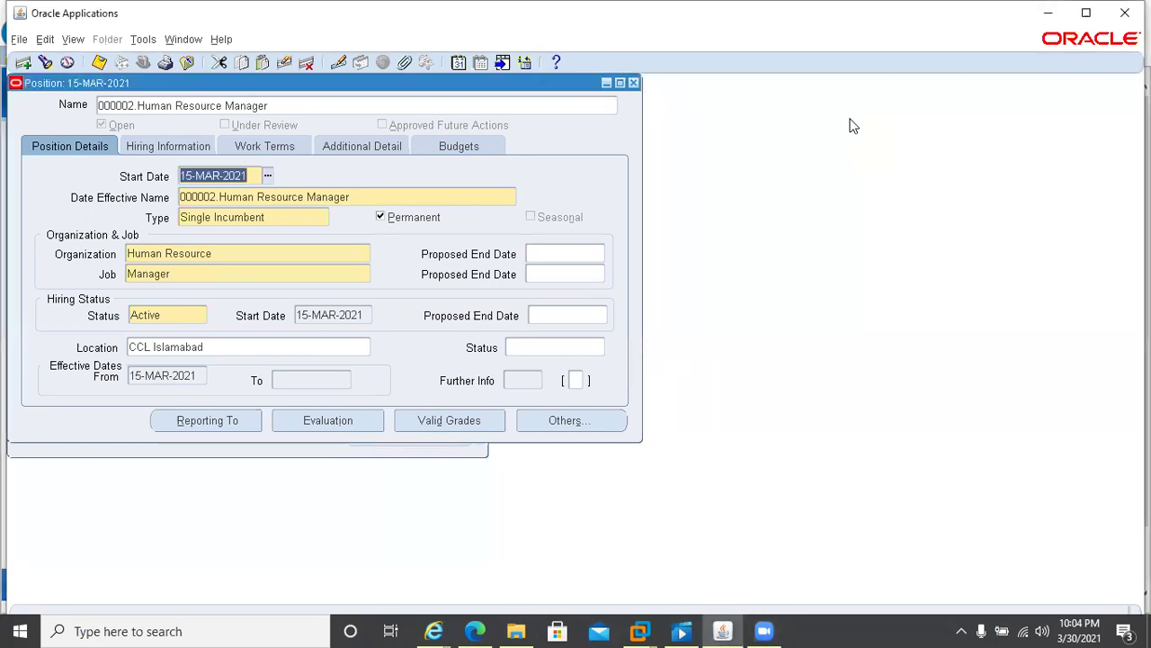